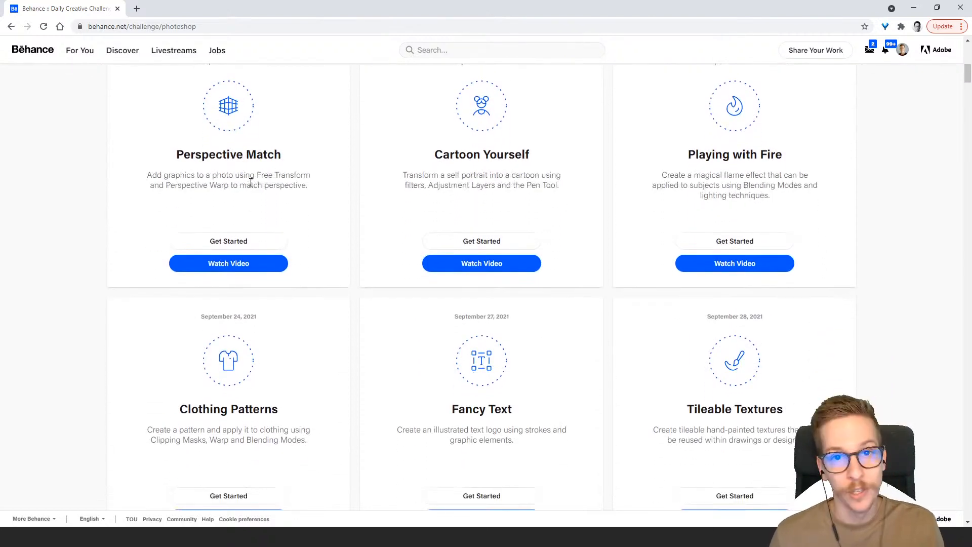
Review the Photoshop Creative Challenge list, including the September 30 Vintage Photo challenge description.
{"action": "scroll", "coordinate": [364, 202], "scroll_direction": "down", "scroll_amount": 8}
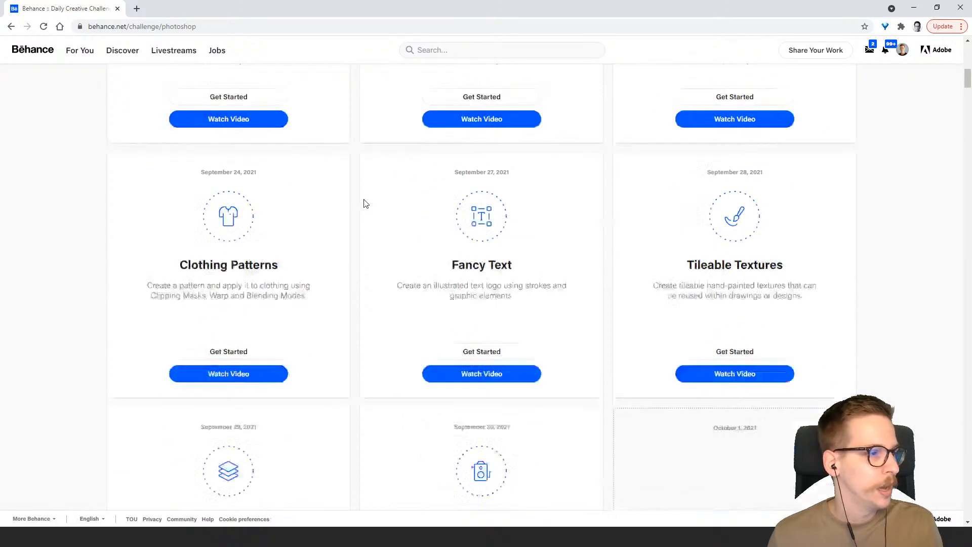
{"action": "scroll", "coordinate": [365, 202], "scroll_direction": "up", "scroll_amount": 1}
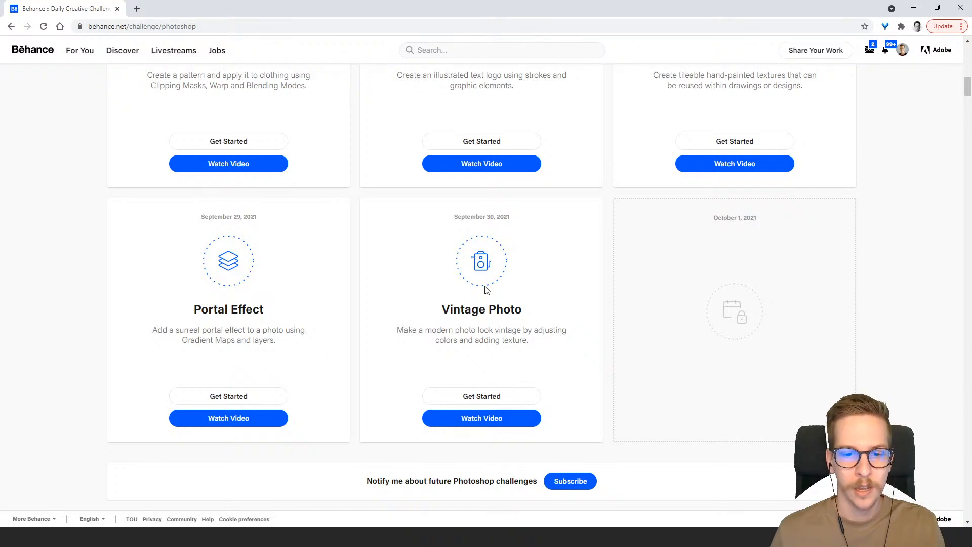
{"action": "left_click_drag", "start_coordinate": [442, 309], "coordinate": [568, 328]}
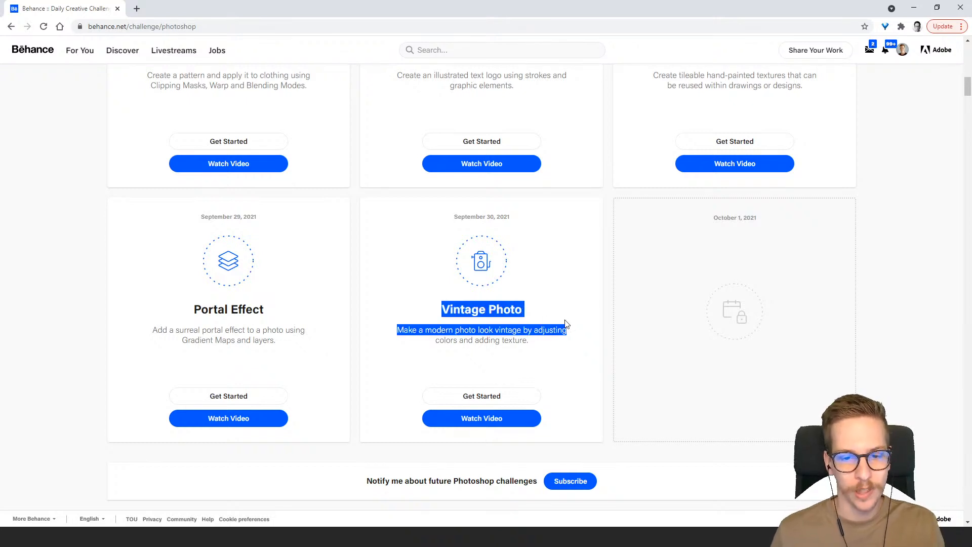
{"action": "left_click", "coordinate": [550, 315]}
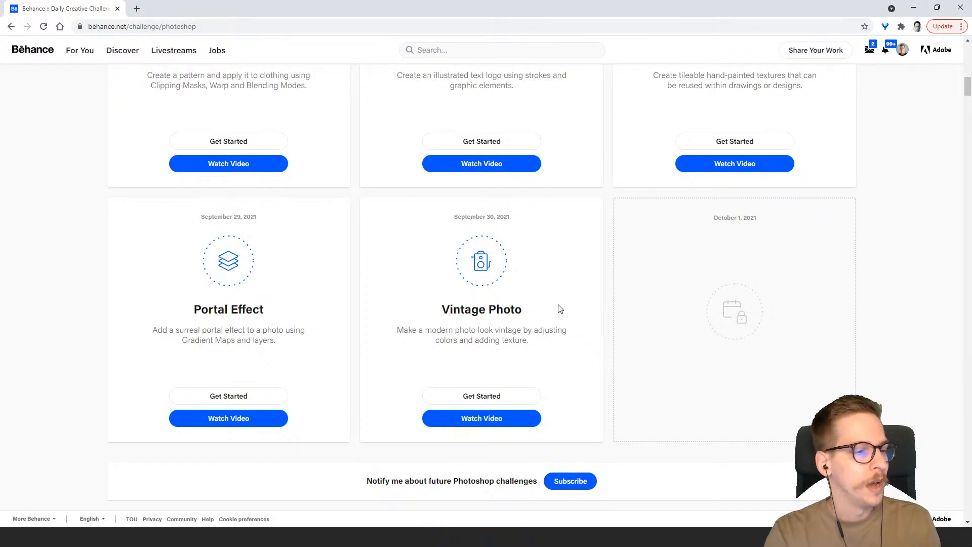
{"action": "scroll", "coordinate": [510, 289], "scroll_direction": "up", "scroll_amount": 10}
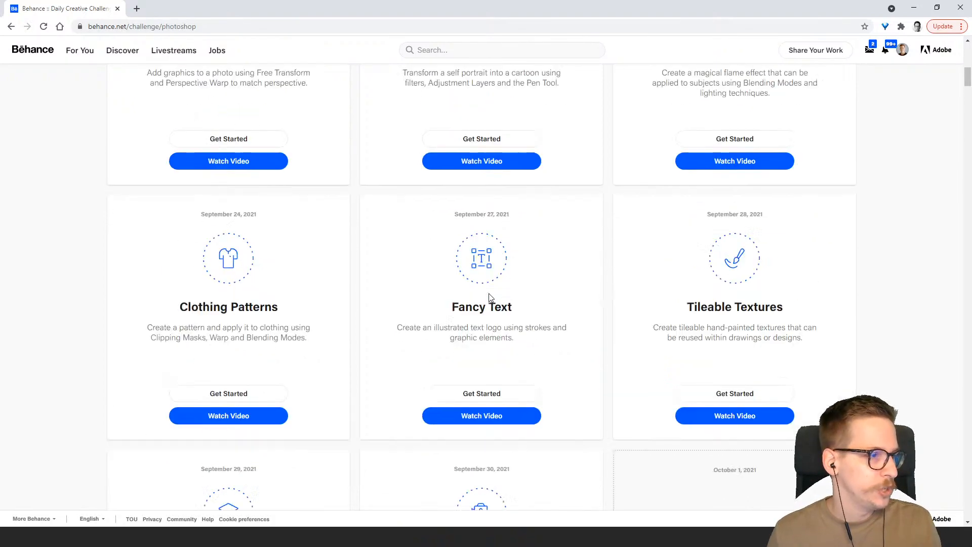
{"action": "scroll", "coordinate": [490, 300], "scroll_direction": "up", "scroll_amount": 5}
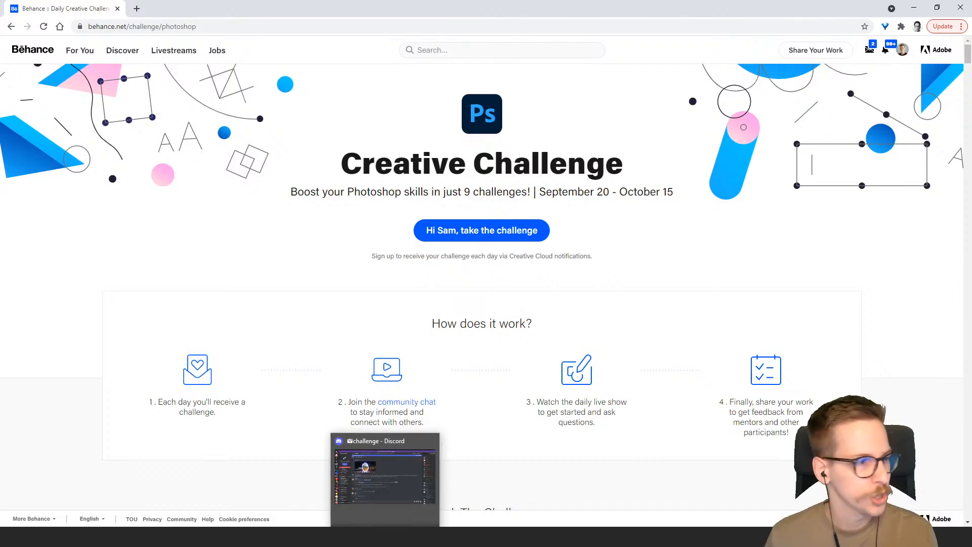
Switch to Discord's Adobe Photoshop challenge channel and view the Day 7 image of a mountain portal in a city street enlarged.
{"action": "left_click", "coordinate": [385, 536]}
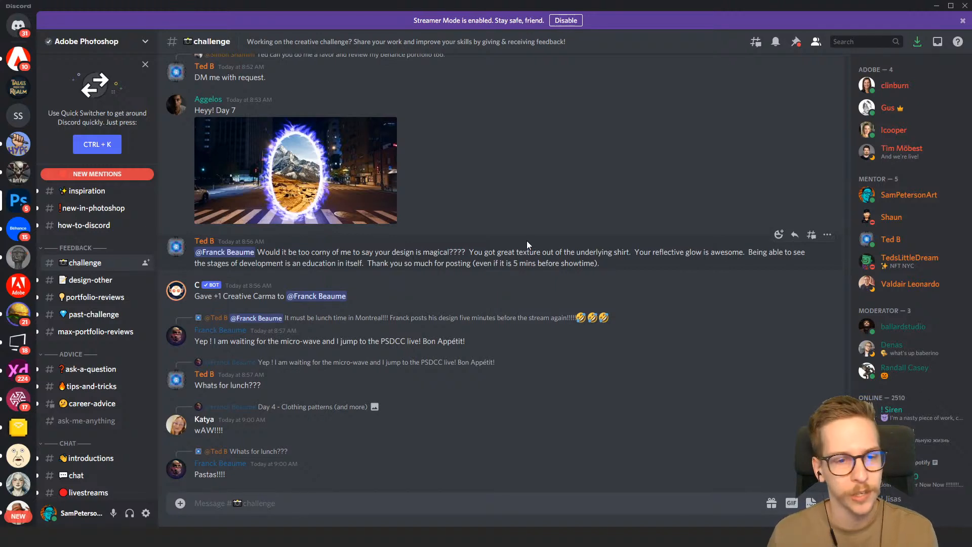
{"action": "scroll", "coordinate": [524, 244], "scroll_direction": "up", "scroll_amount": 3}
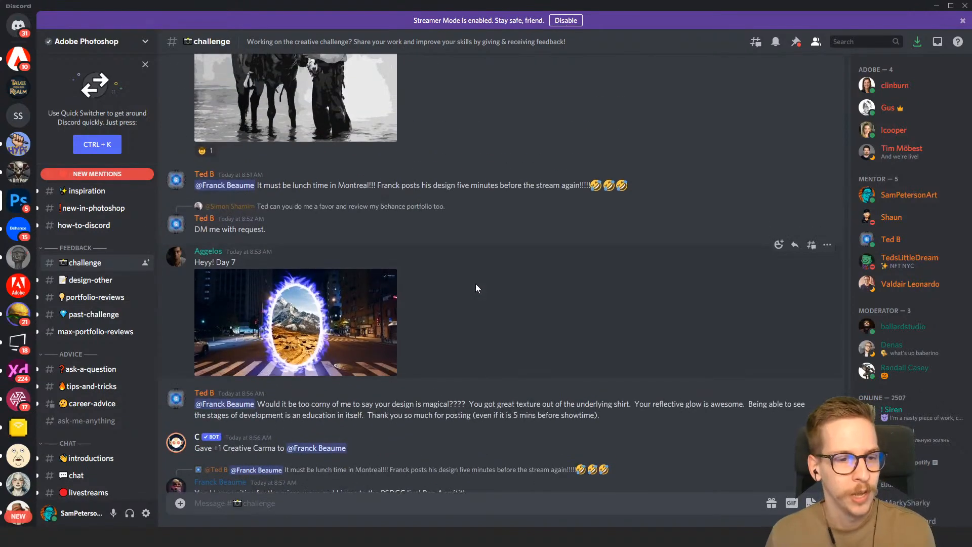
{"action": "scroll", "coordinate": [476, 287], "scroll_direction": "up", "scroll_amount": 1}
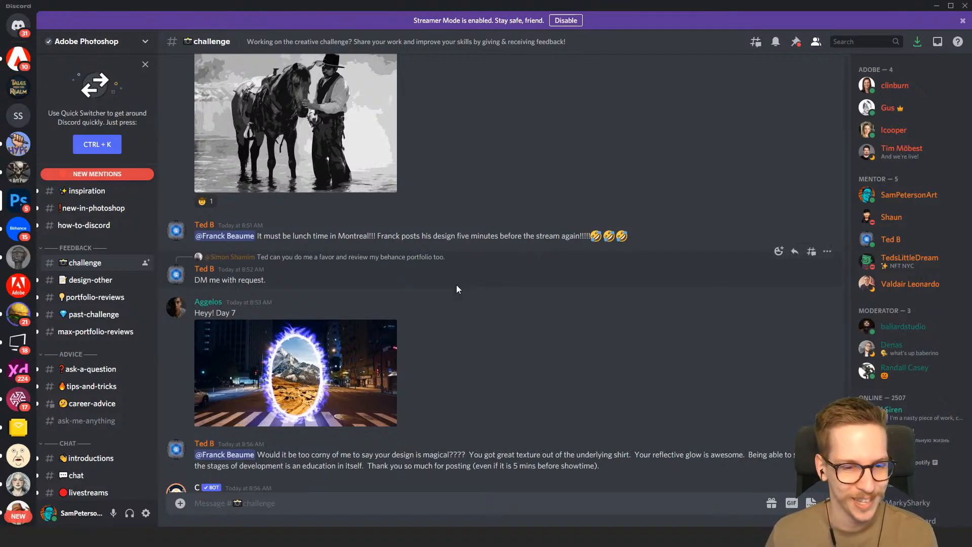
{"action": "left_click", "coordinate": [394, 362]}
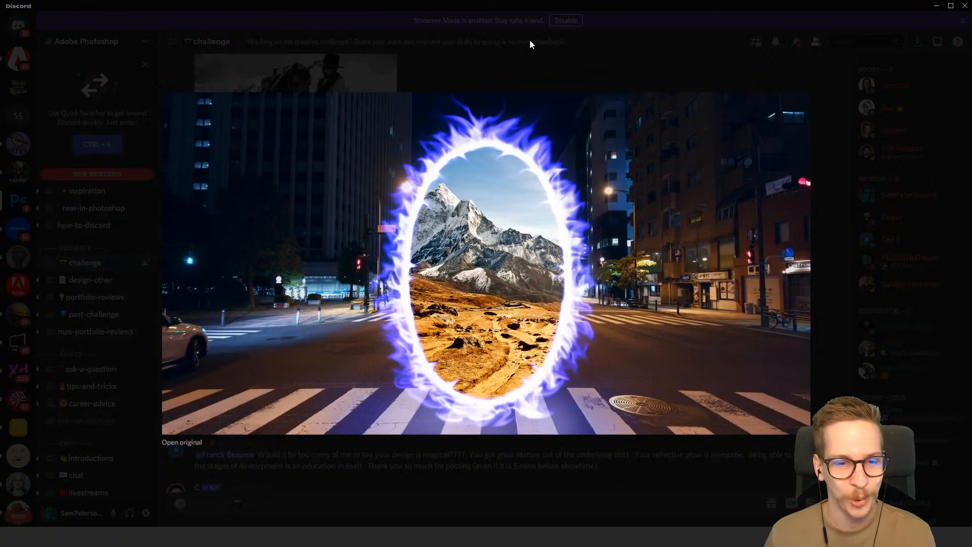
{"action": "left_click", "coordinate": [530, 41]}
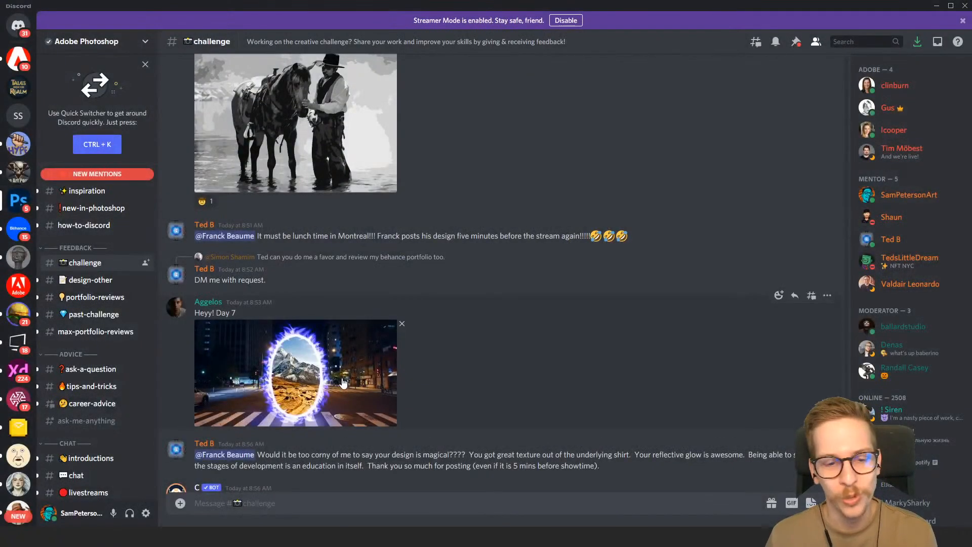
{"action": "left_click", "coordinate": [306, 392]}
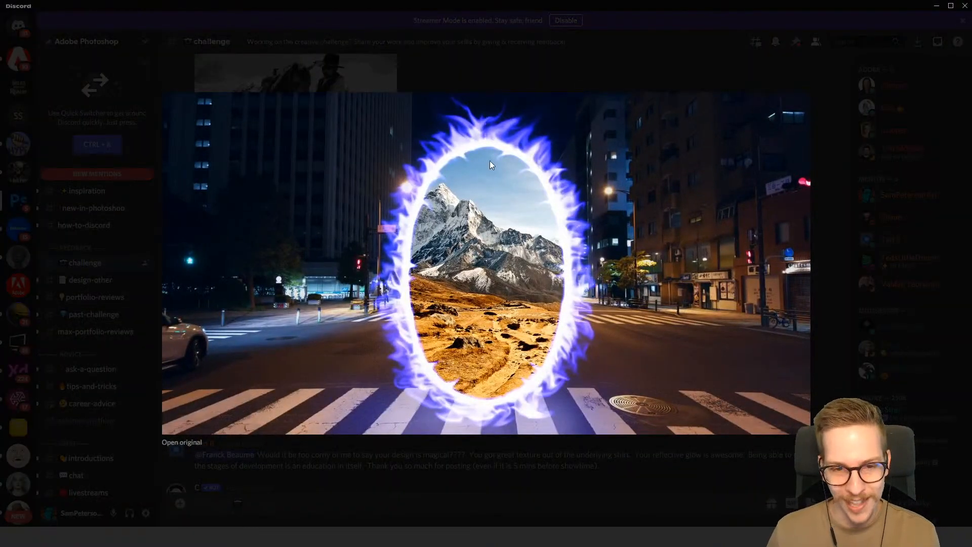
{"action": "left_click", "coordinate": [414, 19]}
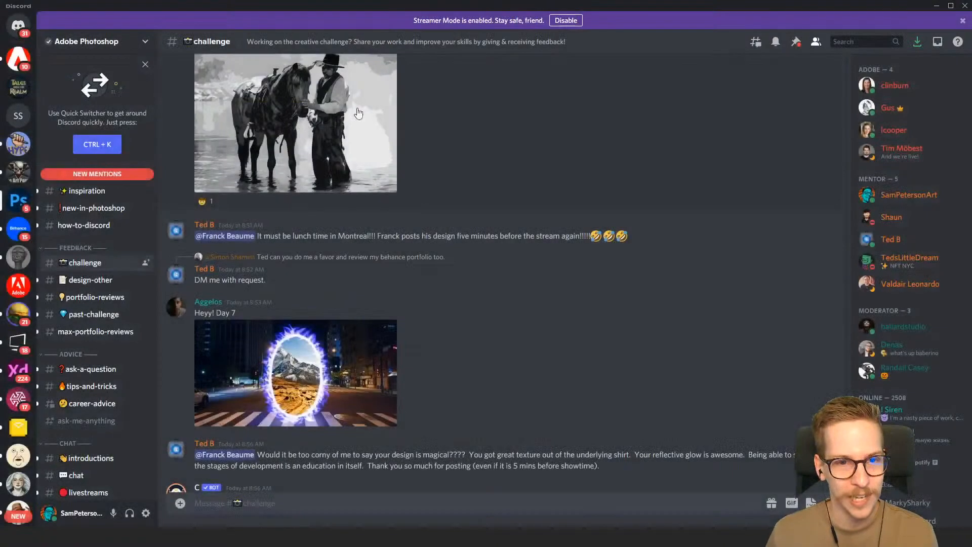
Browse earlier submissions in the challenge channel and view the Day 7 Portal Effect artwork with the falling figure enlarged.
{"action": "scroll", "coordinate": [387, 255], "scroll_direction": "up", "scroll_amount": 5}
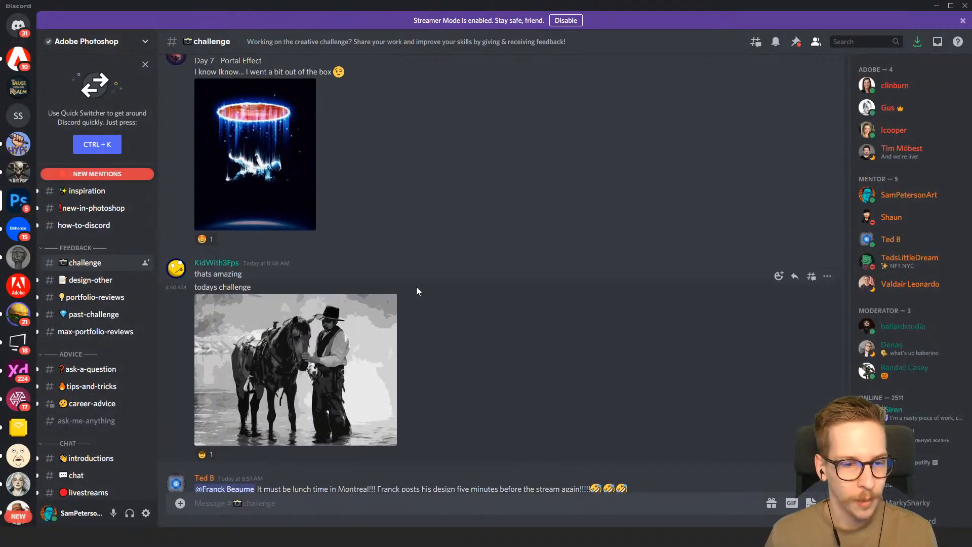
{"action": "scroll", "coordinate": [359, 360], "scroll_direction": "up", "scroll_amount": 3}
{"action": "scroll", "coordinate": [333, 381], "scroll_direction": "down", "scroll_amount": 2}
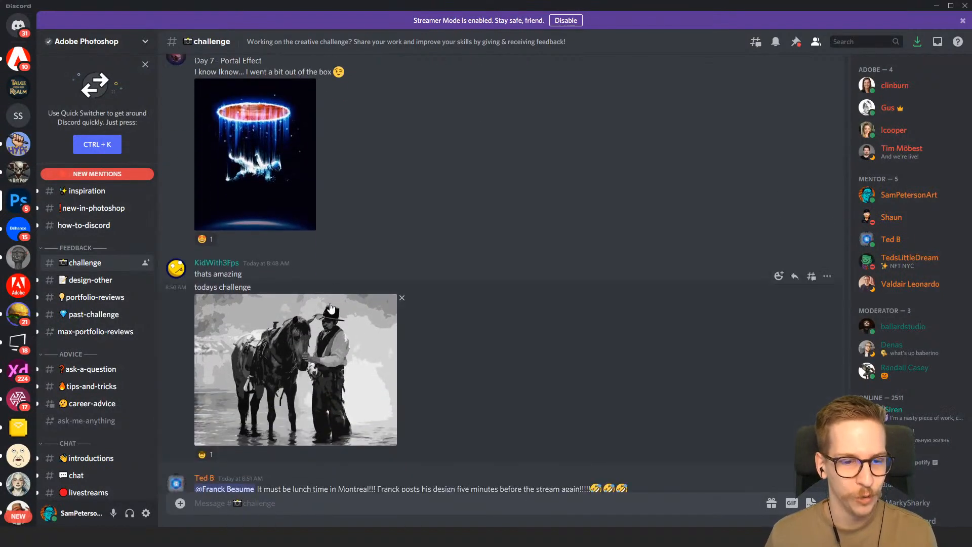
{"action": "scroll", "coordinate": [339, 290], "scroll_direction": "up", "scroll_amount": 3}
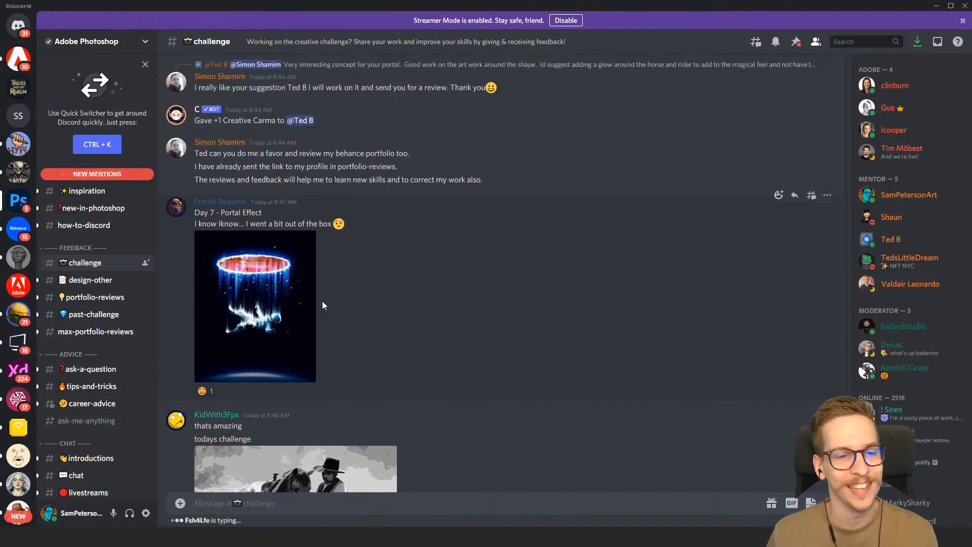
{"action": "left_click", "coordinate": [286, 305]}
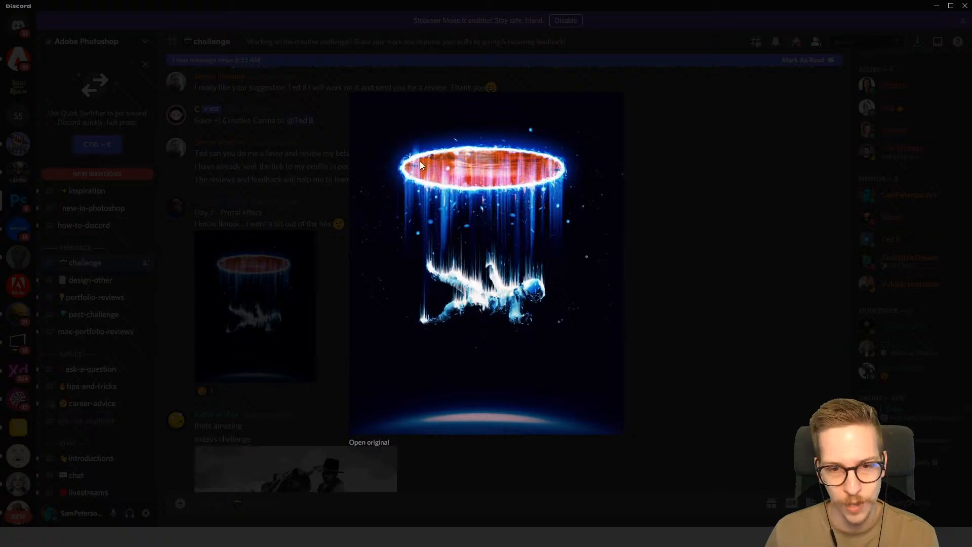
{"action": "left_click", "coordinate": [663, 224]}
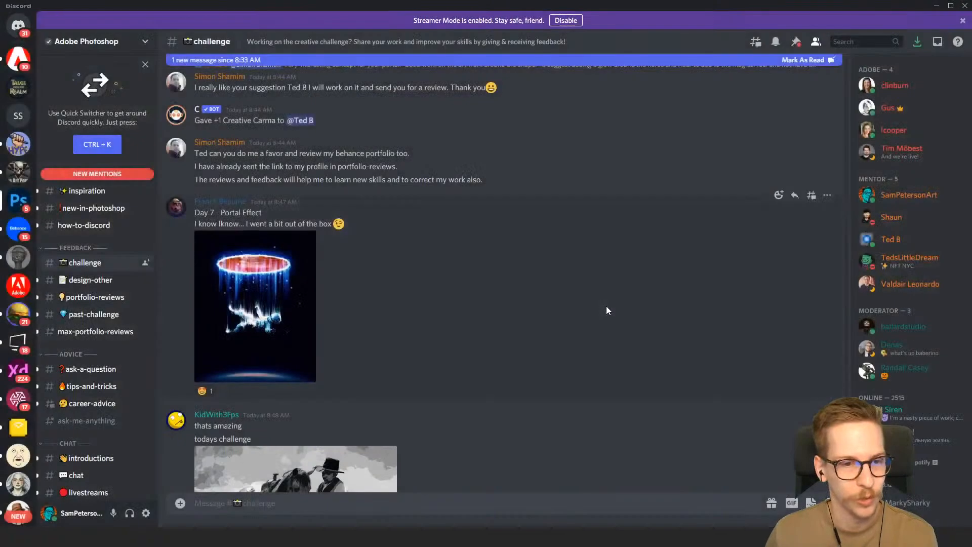
Look through the Day 4 clothing pattern submissions and view the Most Wanted poster made for a tournament enlarged.
{"action": "scroll", "coordinate": [436, 333], "scroll_direction": "up", "scroll_amount": 5}
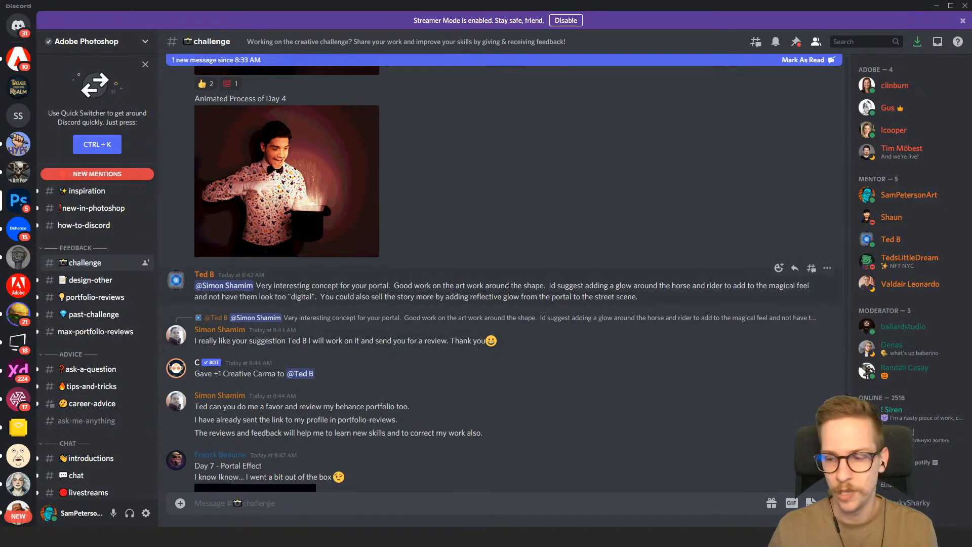
{"action": "scroll", "coordinate": [455, 308], "scroll_direction": "up", "scroll_amount": 5}
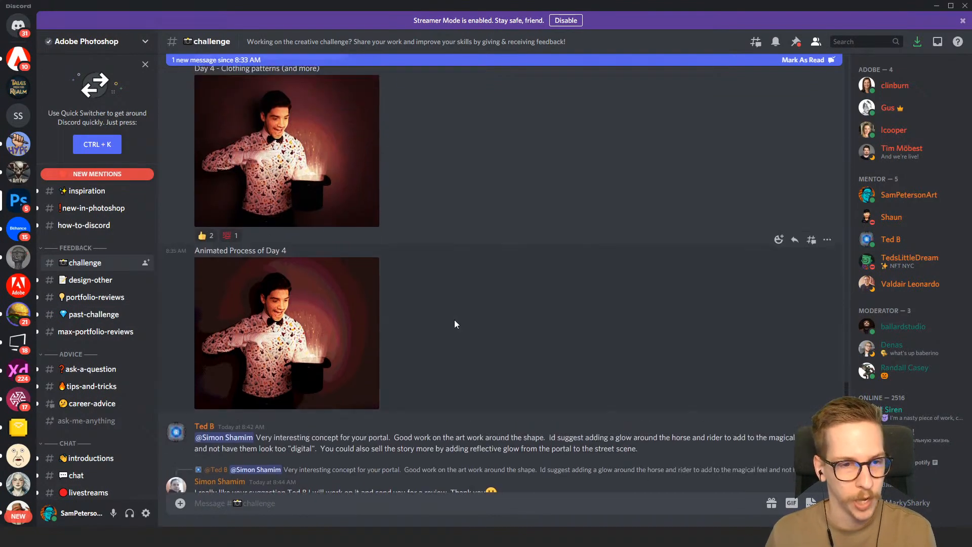
{"action": "scroll", "coordinate": [460, 314], "scroll_direction": "down", "scroll_amount": 1}
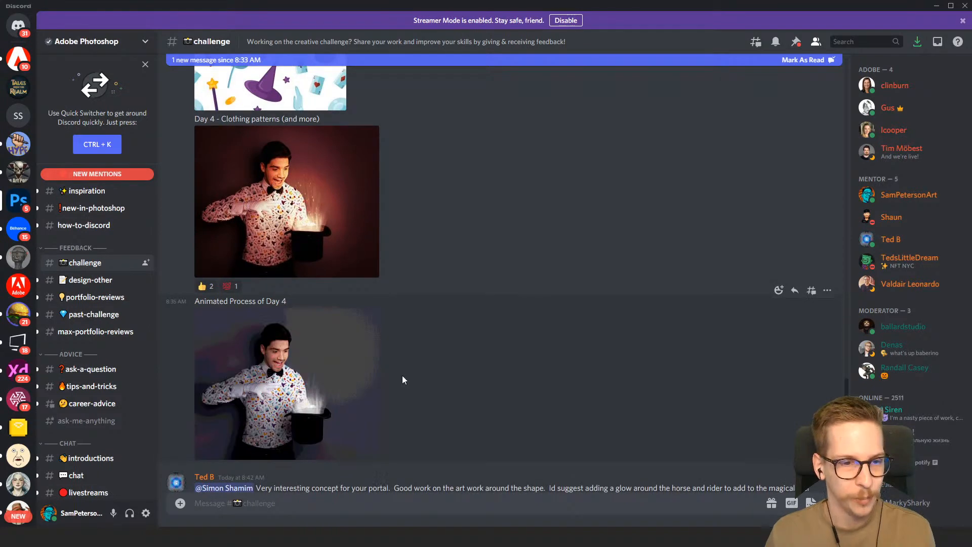
{"action": "scroll", "coordinate": [402, 375], "scroll_direction": "up", "scroll_amount": 2}
{"action": "scroll", "coordinate": [403, 375], "scroll_direction": "up", "scroll_amount": 3}
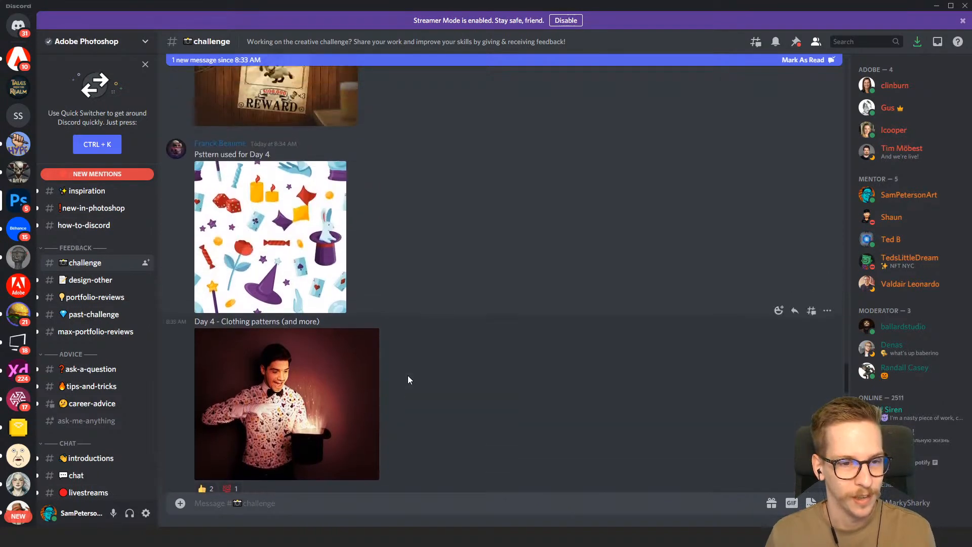
{"action": "scroll", "coordinate": [411, 365], "scroll_direction": "up", "scroll_amount": 1}
{"action": "scroll", "coordinate": [414, 356], "scroll_direction": "up", "scroll_amount": 3}
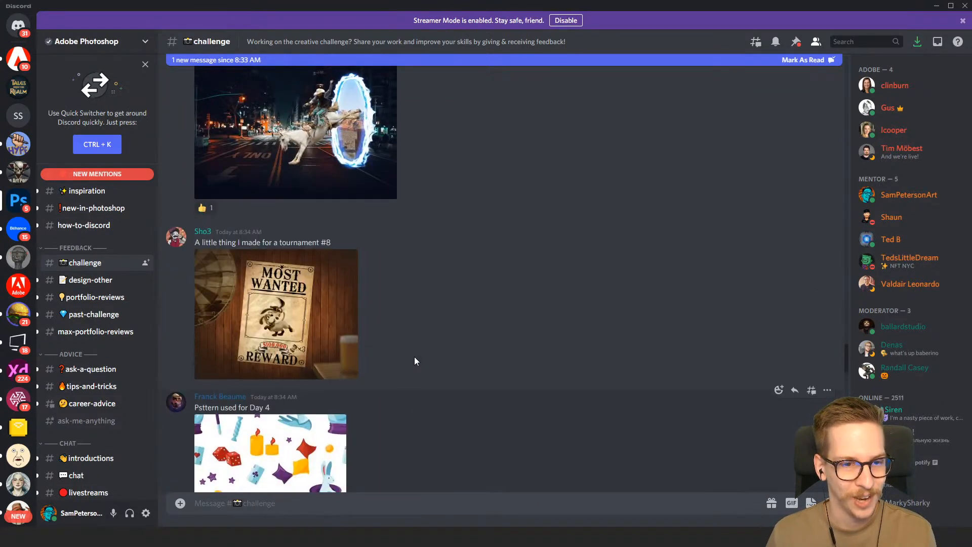
{"action": "scroll", "coordinate": [418, 353], "scroll_direction": "up", "scroll_amount": 1}
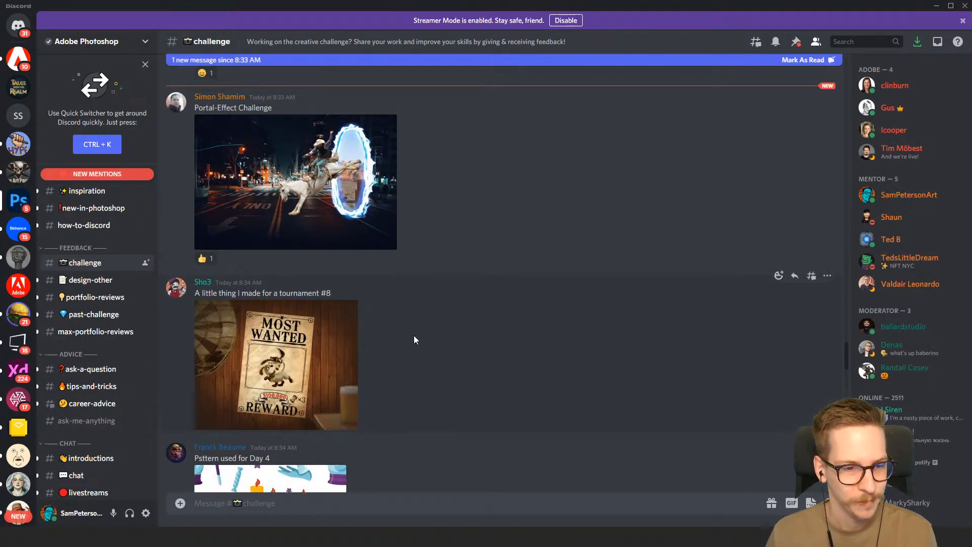
{"action": "left_click", "coordinate": [305, 338]}
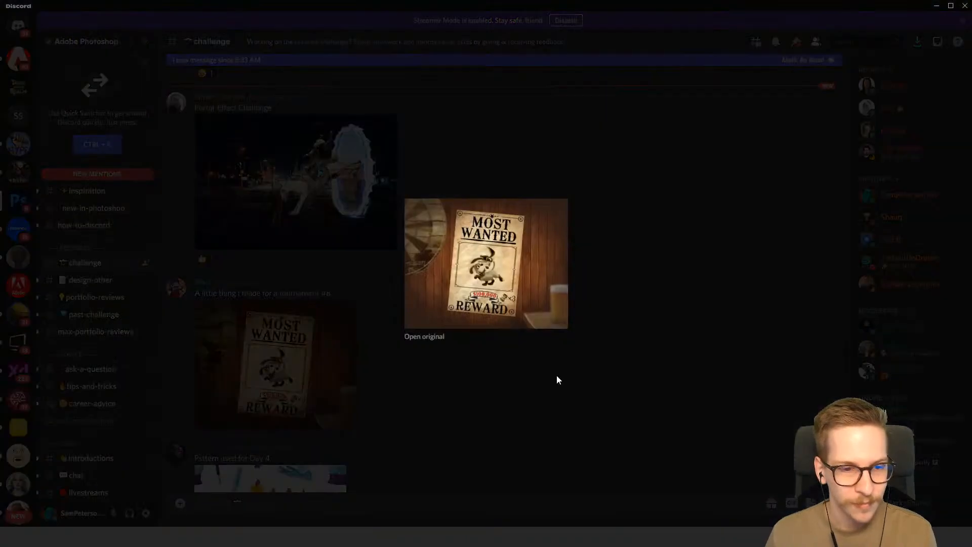
{"action": "left_click", "coordinate": [618, 274]}
Browse older challenge posts back to the fiery portal showing a family dinner and open that image enlarged.
{"action": "scroll", "coordinate": [481, 276], "scroll_direction": "up", "scroll_amount": 3}
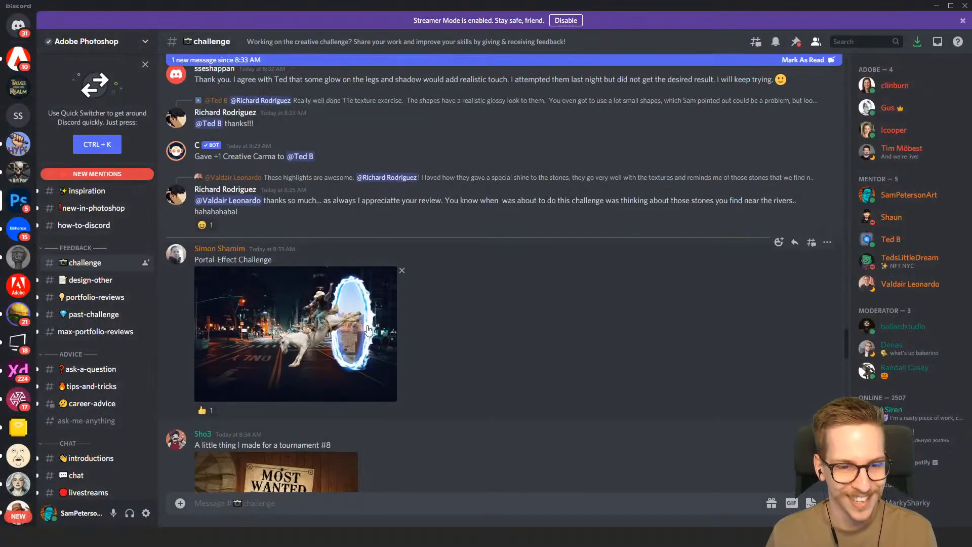
{"action": "scroll", "coordinate": [375, 339], "scroll_direction": "up", "scroll_amount": 10}
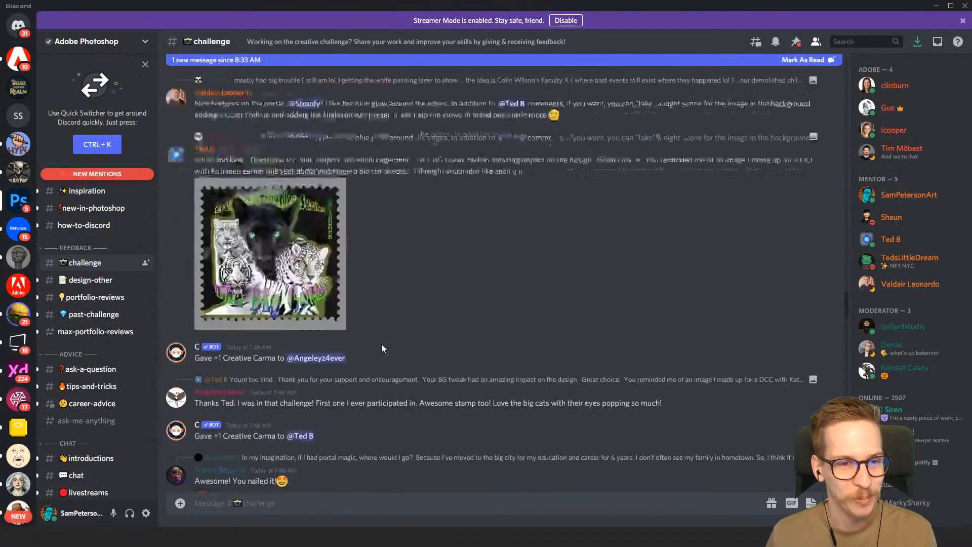
{"action": "scroll", "coordinate": [380, 342], "scroll_direction": "up", "scroll_amount": 3}
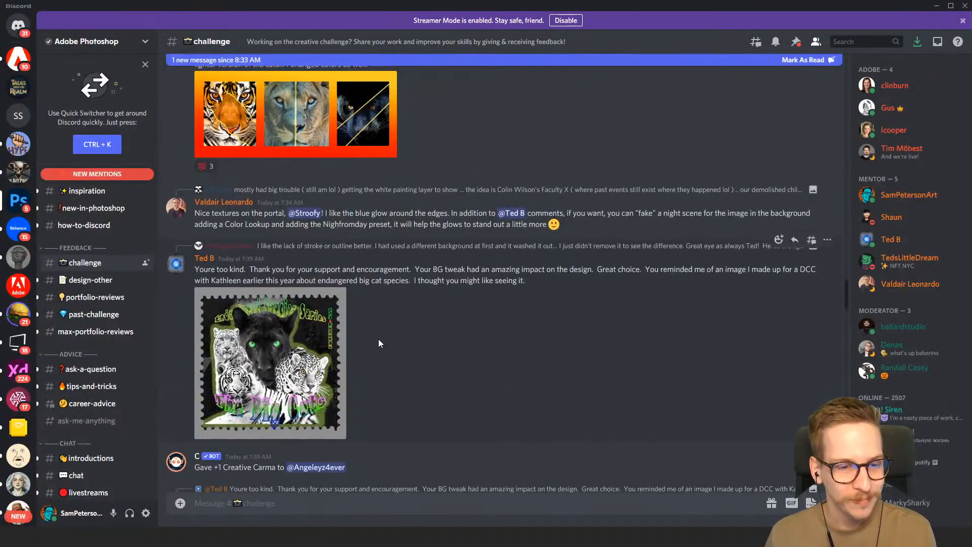
{"action": "scroll", "coordinate": [377, 337], "scroll_direction": "up", "scroll_amount": 1}
{"action": "scroll", "coordinate": [377, 336], "scroll_direction": "up", "scroll_amount": 3}
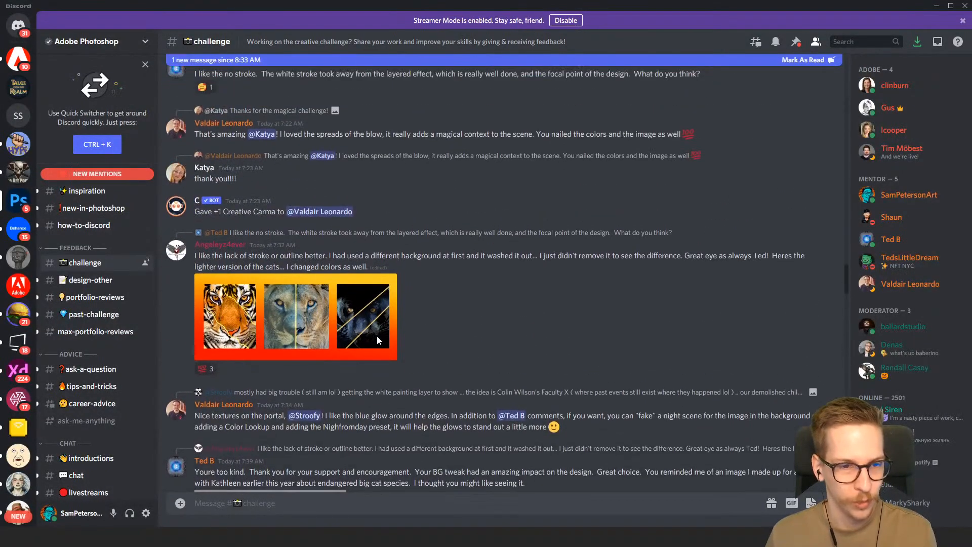
{"action": "scroll", "coordinate": [377, 335], "scroll_direction": "up", "scroll_amount": 5}
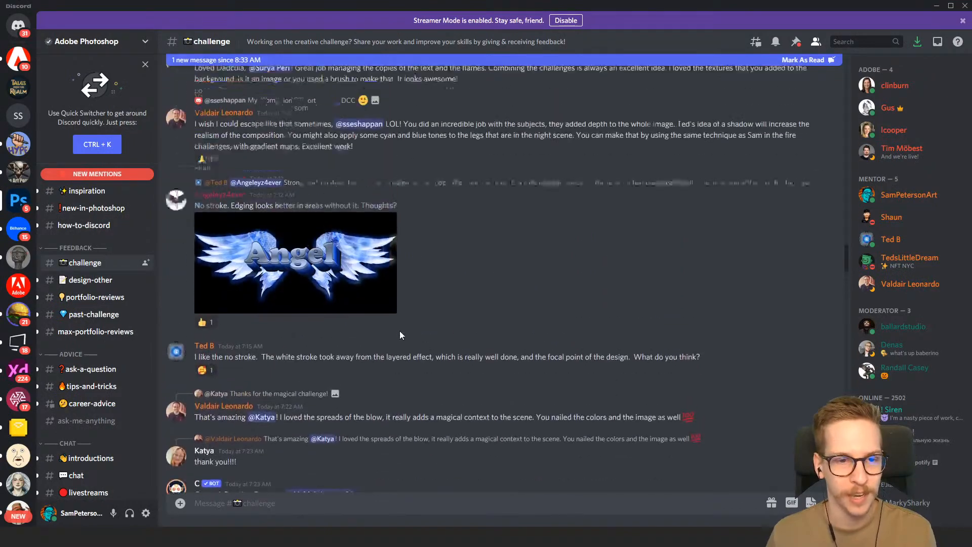
{"action": "scroll", "coordinate": [399, 335], "scroll_direction": "up", "scroll_amount": 8}
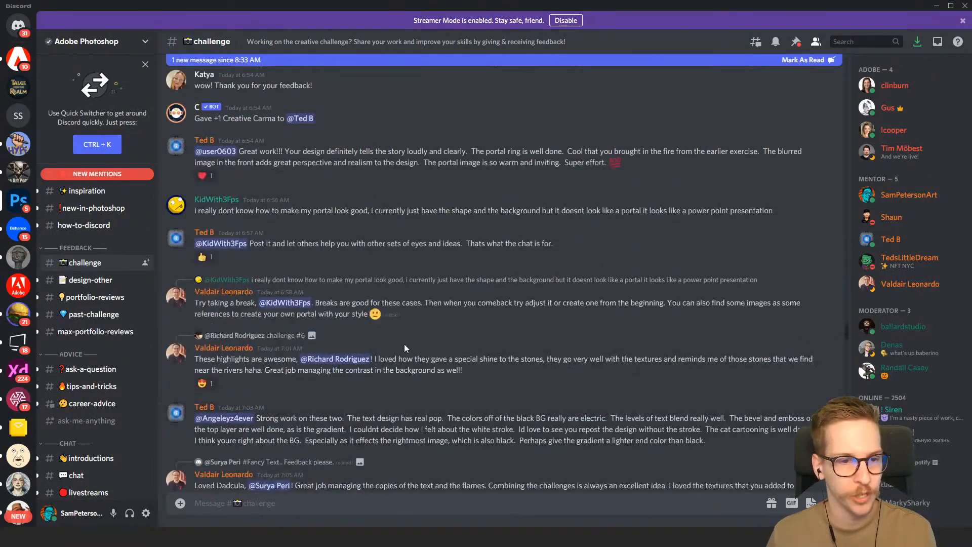
{"action": "scroll", "coordinate": [404, 344], "scroll_direction": "up", "scroll_amount": 10}
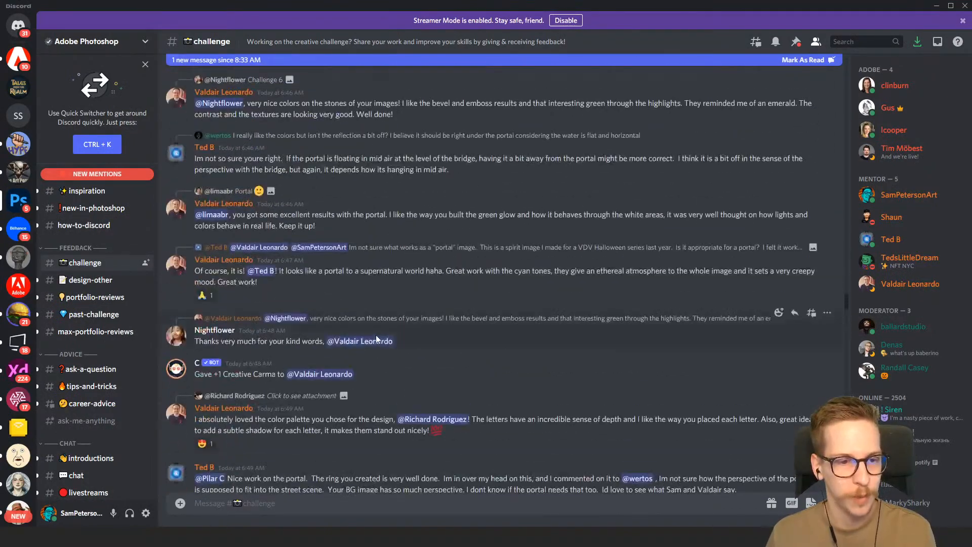
{"action": "scroll", "coordinate": [376, 335], "scroll_direction": "up", "scroll_amount": 15}
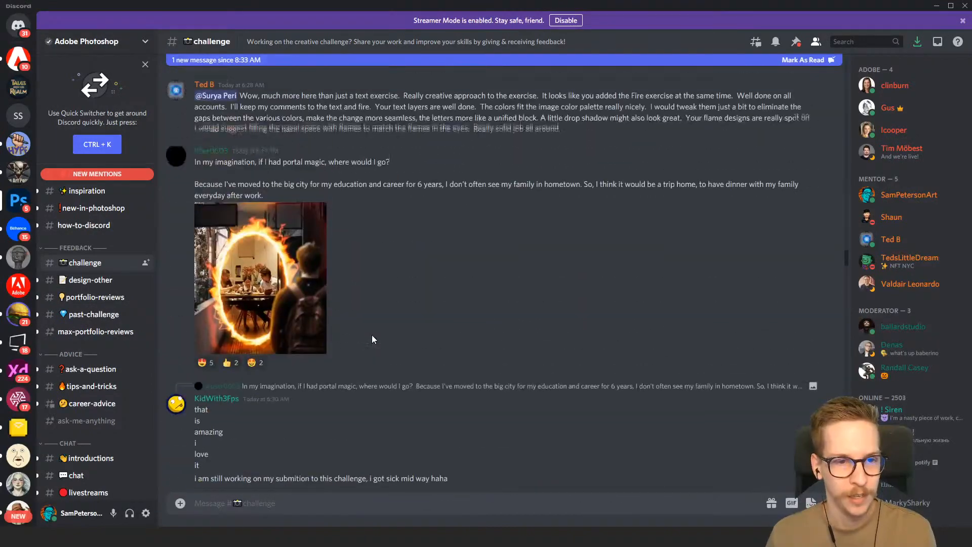
{"action": "scroll", "coordinate": [372, 337], "scroll_direction": "up", "scroll_amount": 3}
{"action": "scroll", "coordinate": [344, 304], "scroll_direction": "down", "scroll_amount": 3}
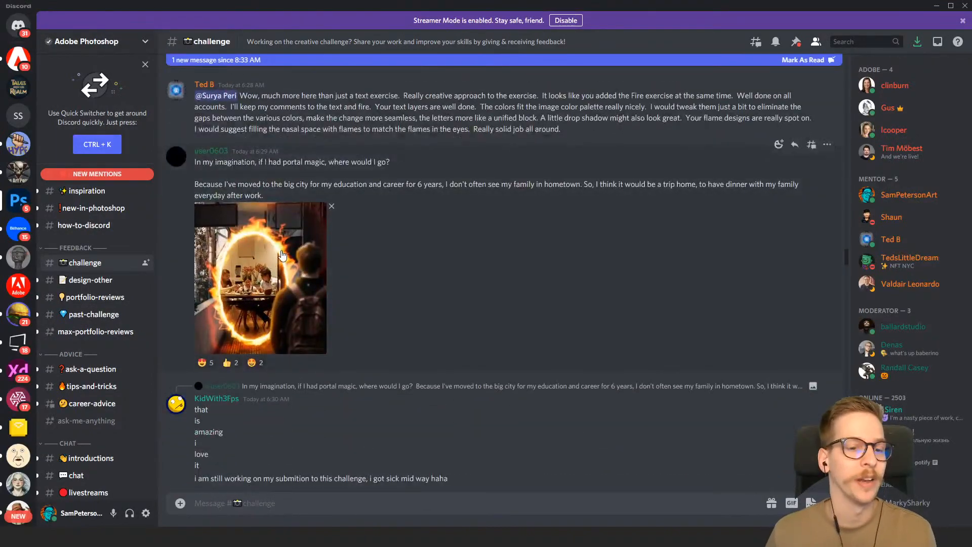
{"action": "left_click", "coordinate": [282, 254]}
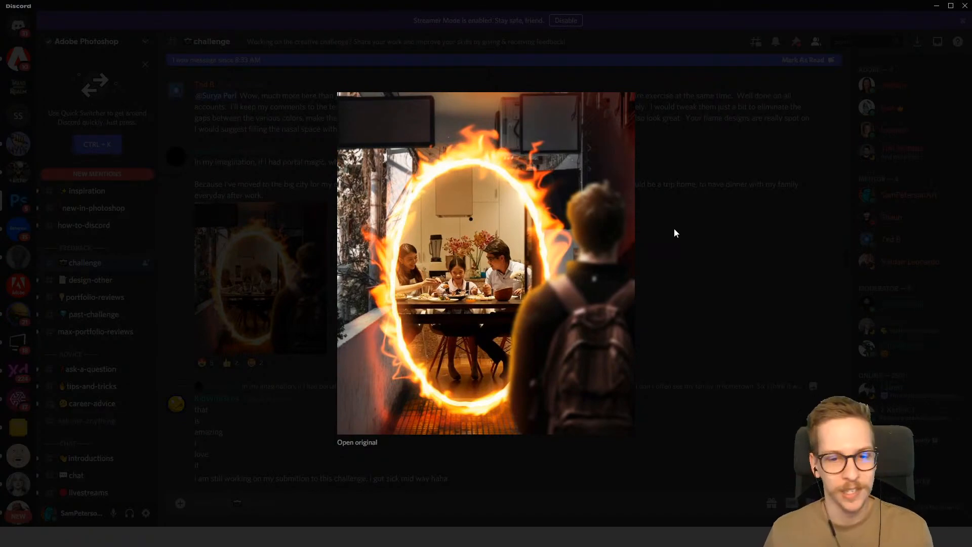
View the fiery portal image with the family dinner enlarged once more and close it.
{"action": "left_click", "coordinate": [673, 232]}
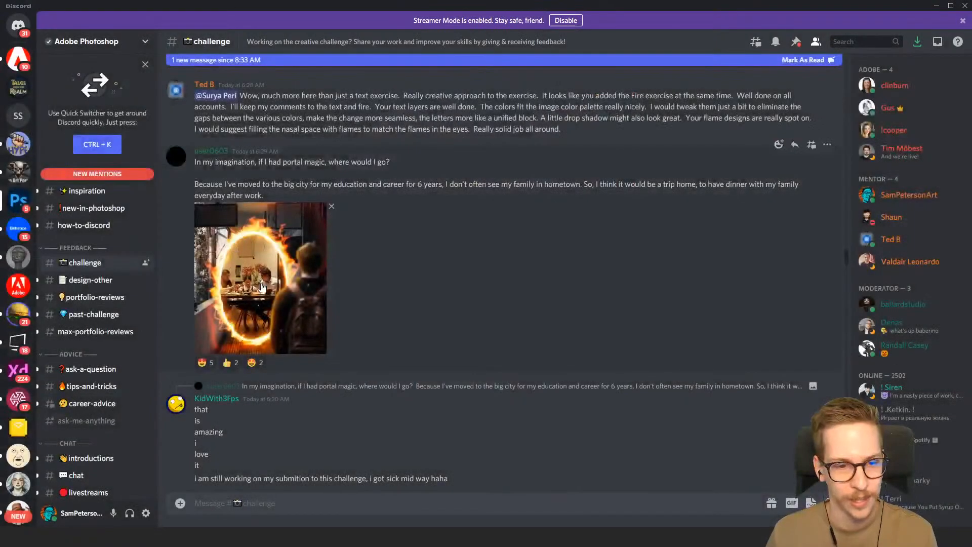
{"action": "left_click", "coordinate": [284, 333]}
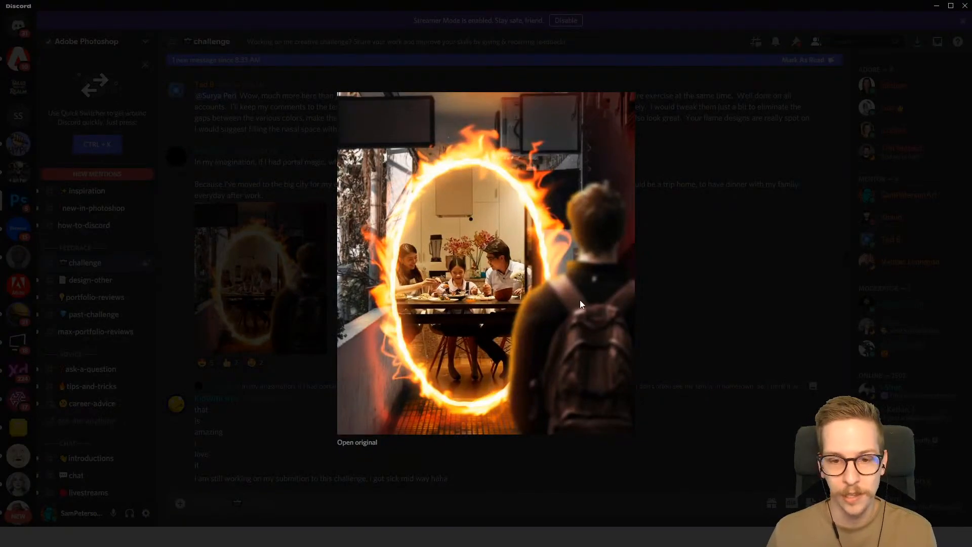
{"action": "left_click", "coordinate": [662, 266]}
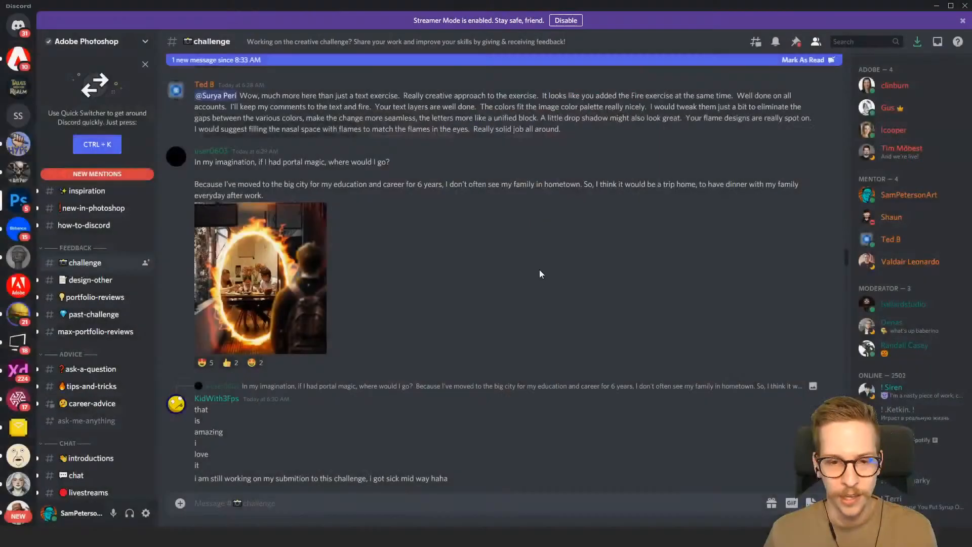
Browse older challenge posts to the 07 Portal Effect bridge artwork, view it enlarged and close it.
{"action": "scroll", "coordinate": [485, 299], "scroll_direction": "up", "scroll_amount": 3}
{"action": "scroll", "coordinate": [419, 295], "scroll_direction": "up", "scroll_amount": 5}
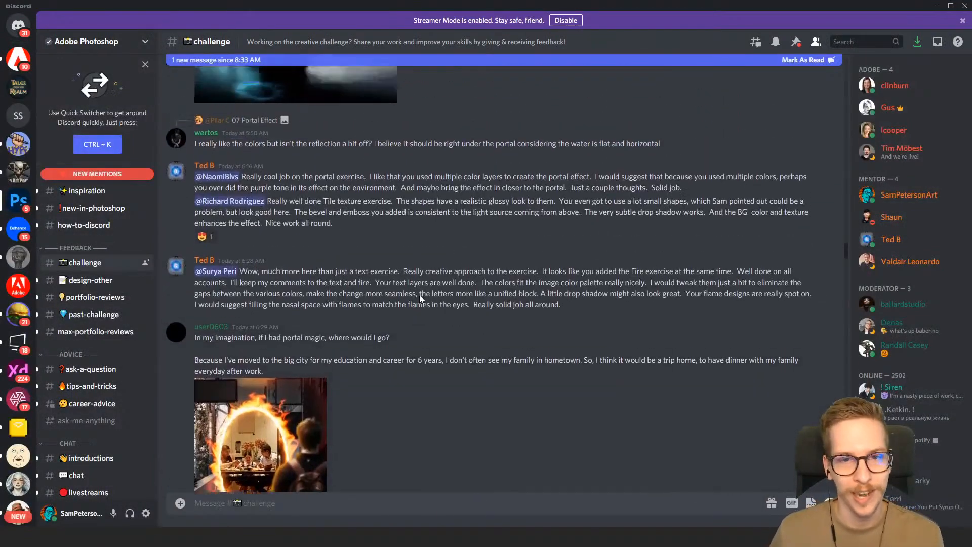
{"action": "scroll", "coordinate": [429, 277], "scroll_direction": "up", "scroll_amount": 2}
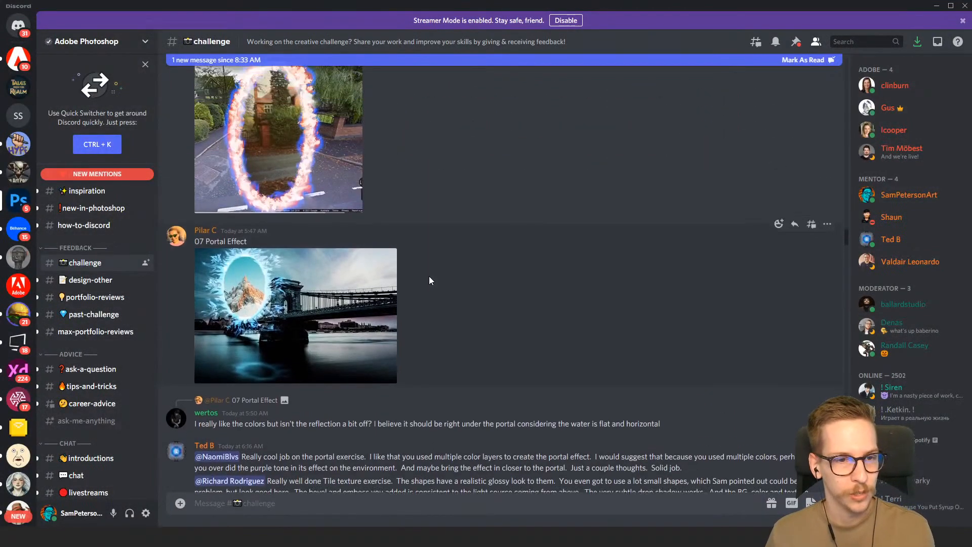
{"action": "scroll", "coordinate": [441, 335], "scroll_direction": "up", "scroll_amount": 2}
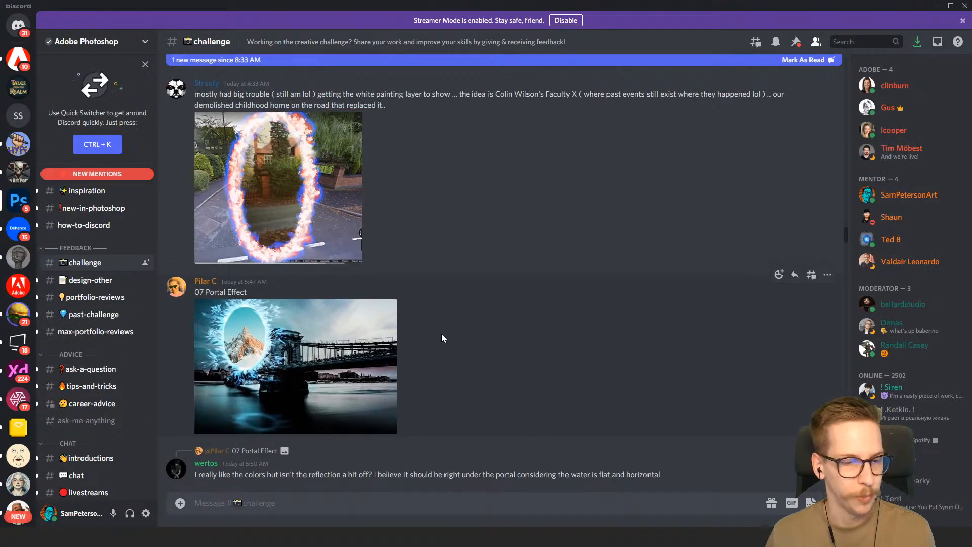
{"action": "left_click", "coordinate": [364, 352]}
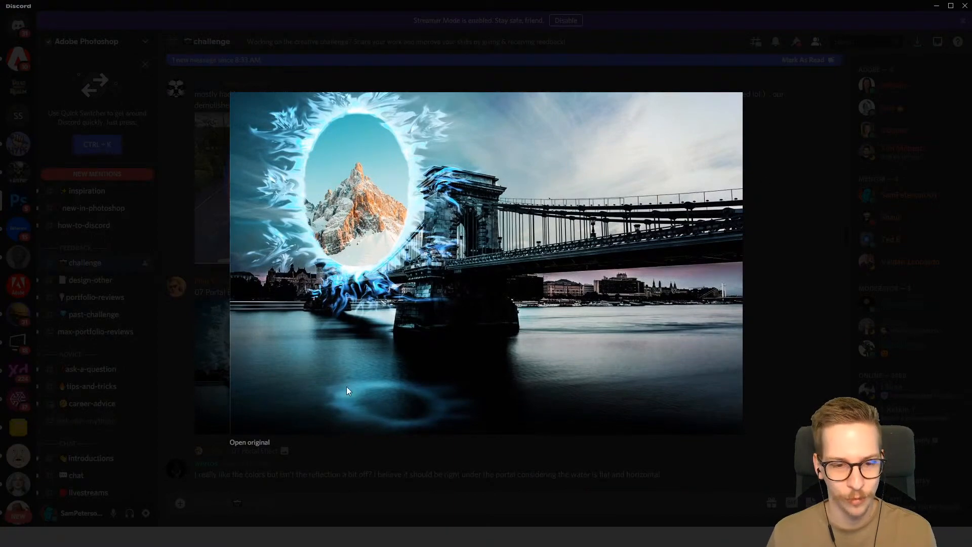
{"action": "left_click", "coordinate": [752, 184]}
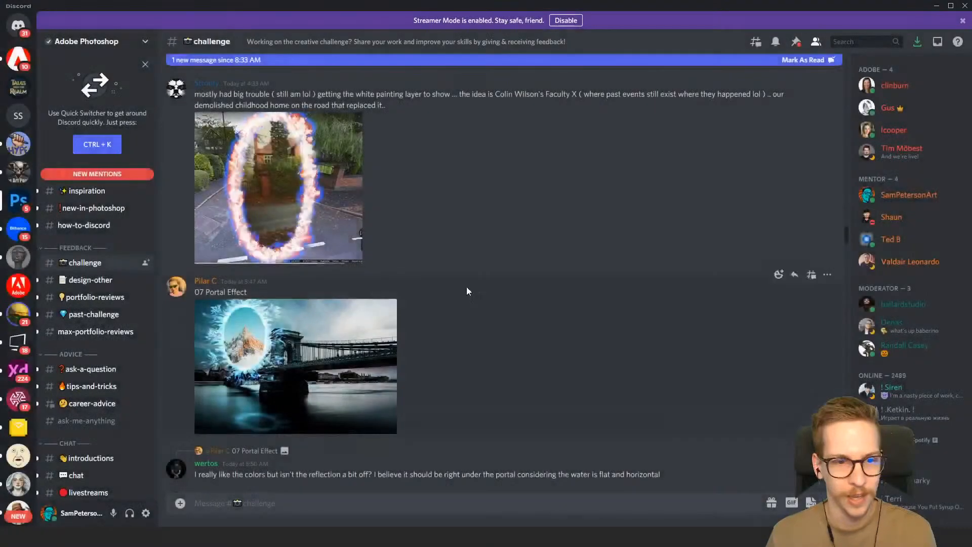
Find the glowing mountain portal over a night crosswalk captioned "Thanks for the magical challenge!" and view it enlarged.
{"action": "scroll", "coordinate": [466, 286], "scroll_direction": "up", "scroll_amount": 15}
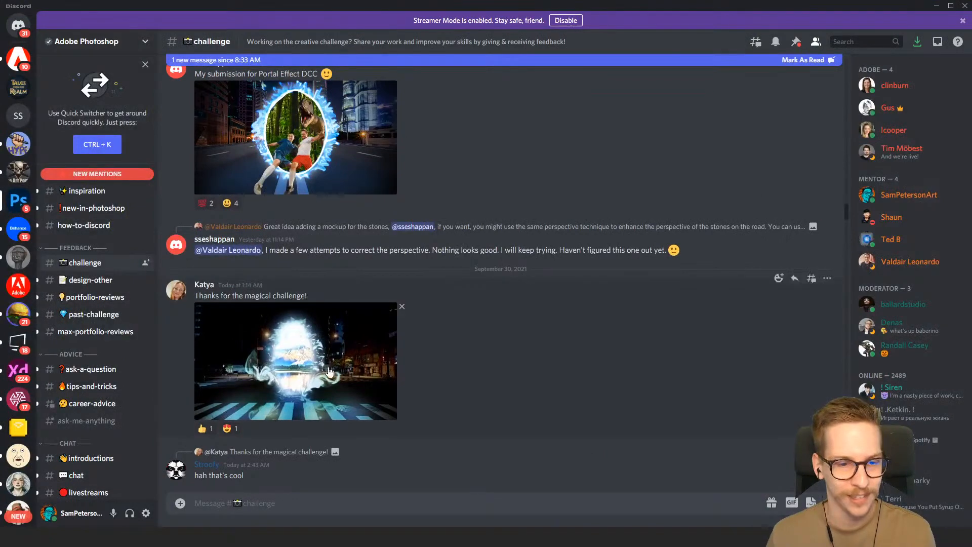
{"action": "scroll", "coordinate": [324, 373], "scroll_direction": "up", "scroll_amount": 2}
{"action": "scroll", "coordinate": [310, 376], "scroll_direction": "down", "scroll_amount": 2}
{"action": "left_click", "coordinate": [309, 377]}
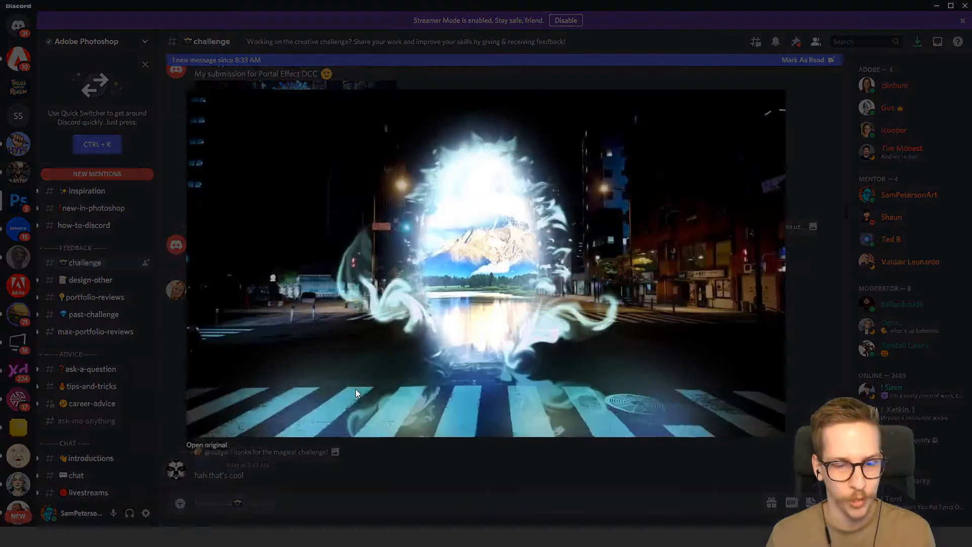
{"action": "left_click", "coordinate": [439, 38]}
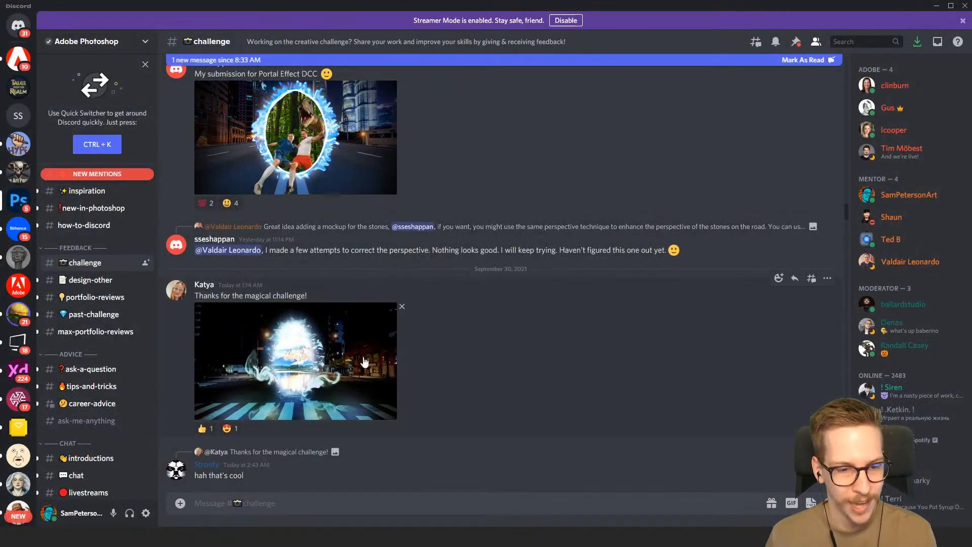
{"action": "left_click", "coordinate": [330, 352]}
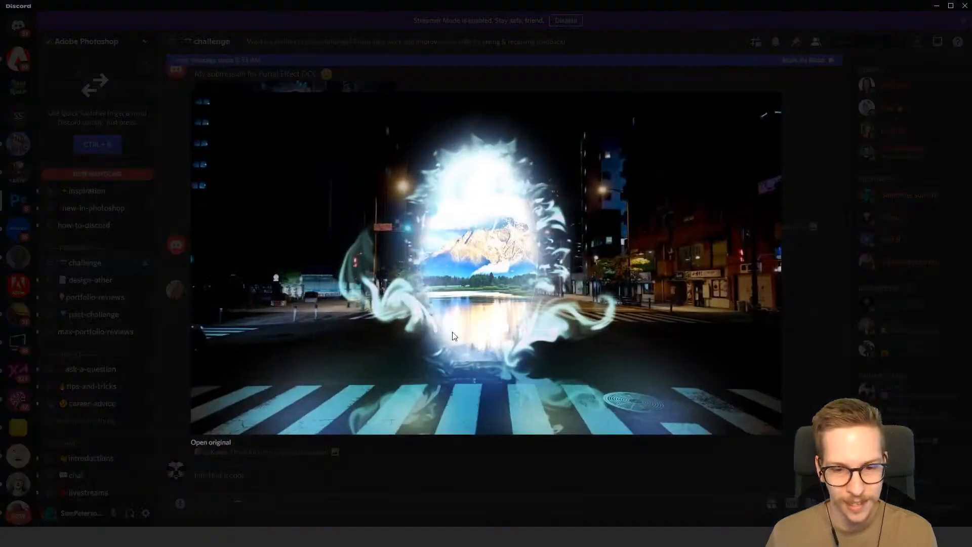
{"action": "left_click", "coordinate": [387, 34]}
Browse further back to the Challenge #5 artwork with the rainbow-layered word DESIGN, view it enlarged and close it.
{"action": "scroll", "coordinate": [414, 215], "scroll_direction": "up", "scroll_amount": 5}
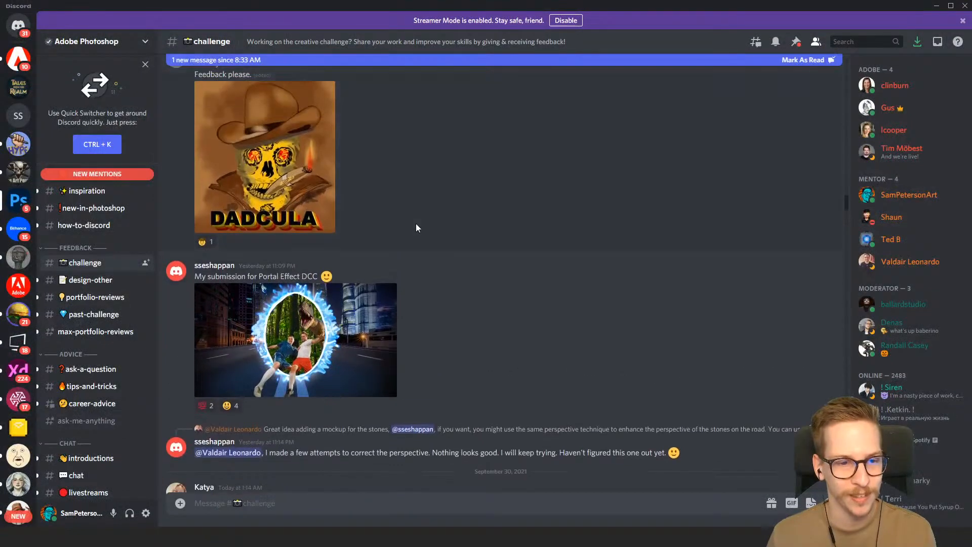
{"action": "scroll", "coordinate": [398, 288], "scroll_direction": "up", "scroll_amount": 10}
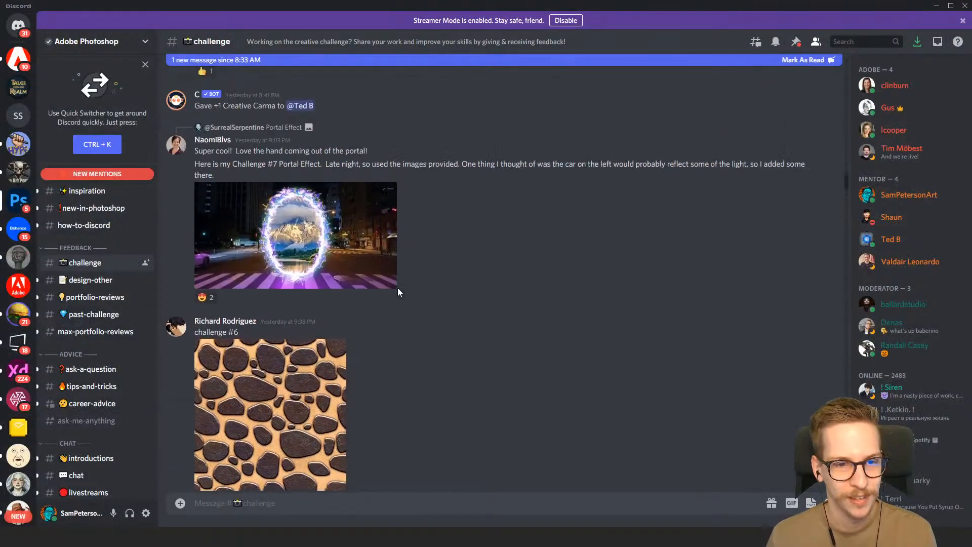
{"action": "scroll", "coordinate": [398, 290], "scroll_direction": "up", "scroll_amount": 8}
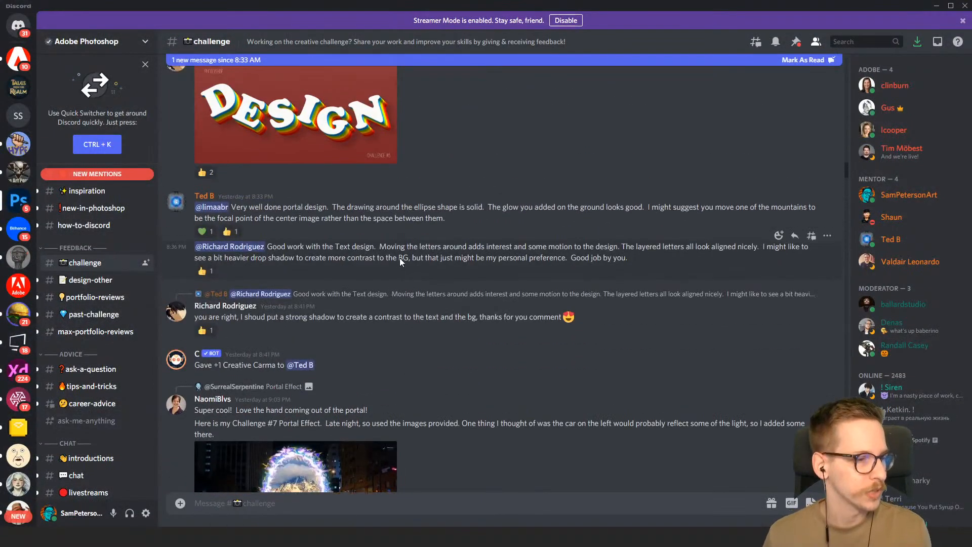
{"action": "scroll", "coordinate": [399, 257], "scroll_direction": "up", "scroll_amount": 5}
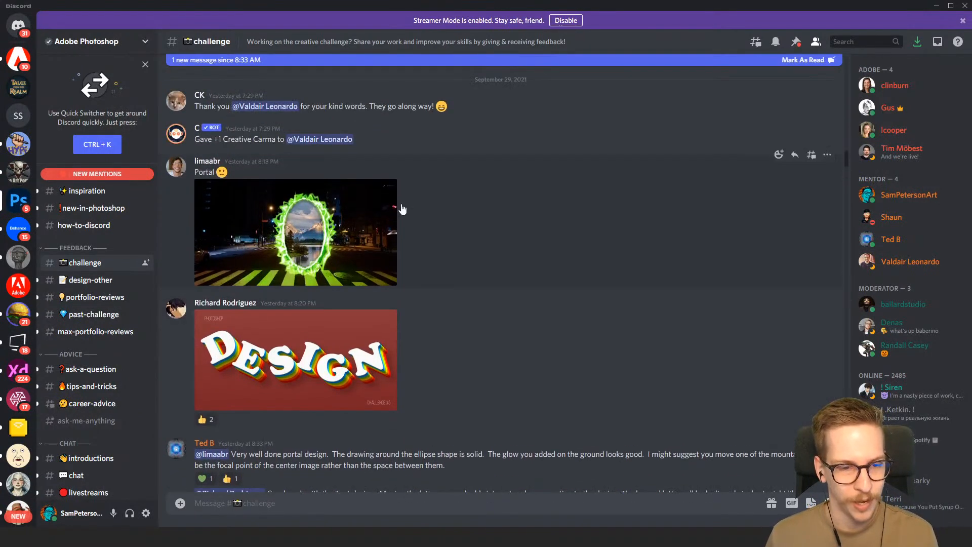
{"action": "left_click", "coordinate": [318, 368]}
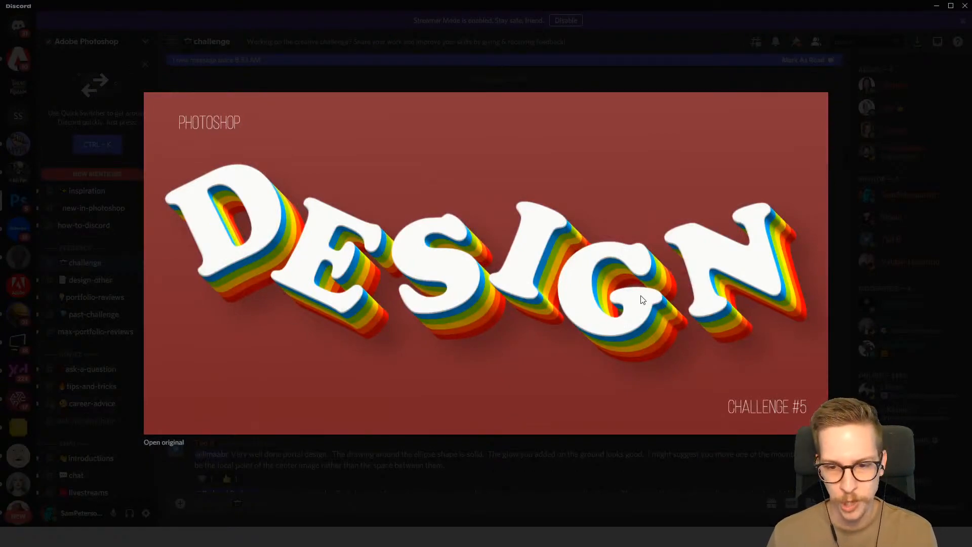
{"action": "left_click", "coordinate": [338, 81]}
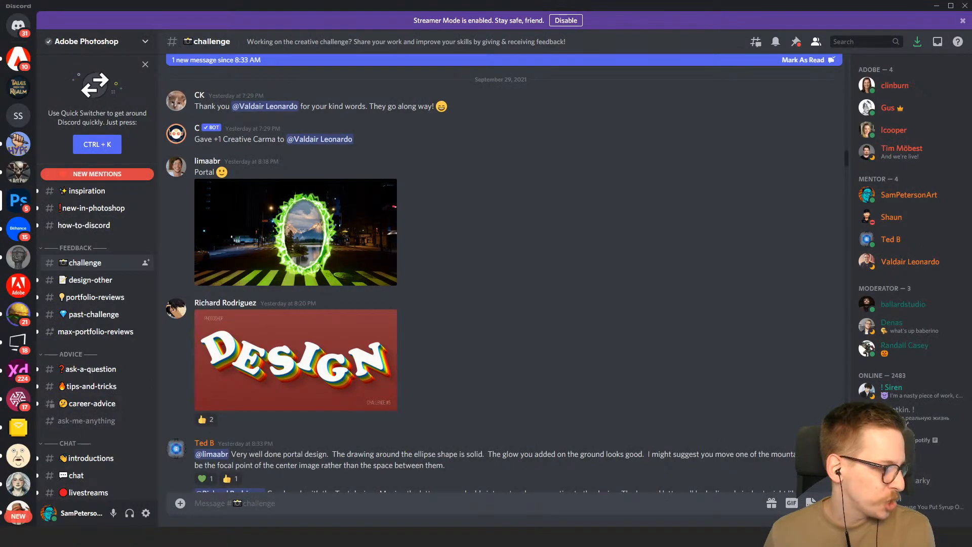
Switch to Photoshop and view the unretouched vintage photo of the boy and the professionally-restore-an-old-photograph.jpg before-and-after example.
{"action": "key", "text": "alt+Tab"}
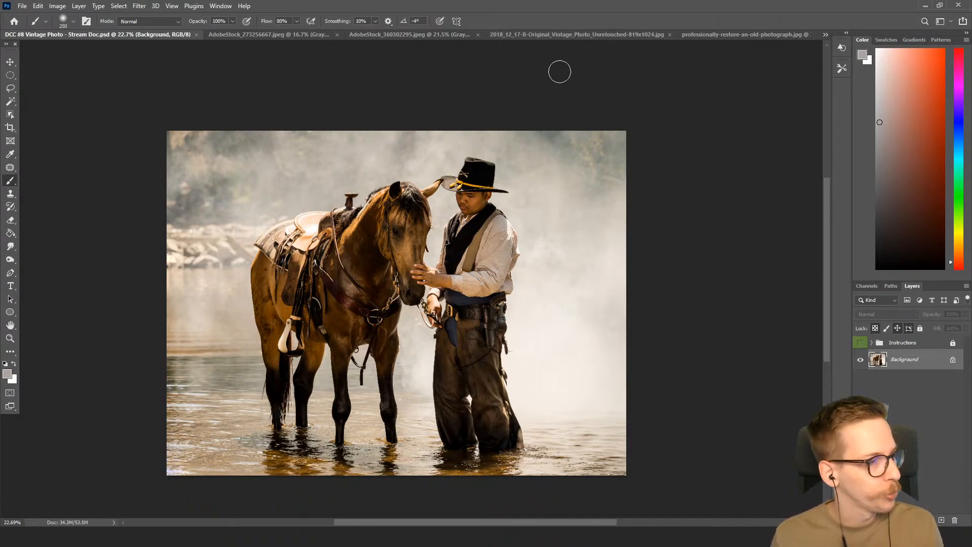
{"action": "left_click", "coordinate": [584, 36]}
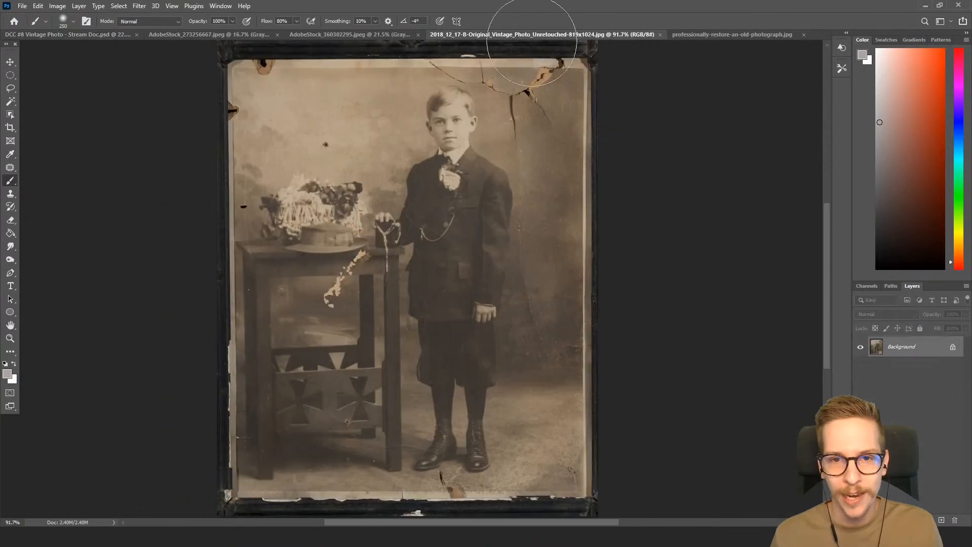
{"action": "left_click", "coordinate": [697, 34]}
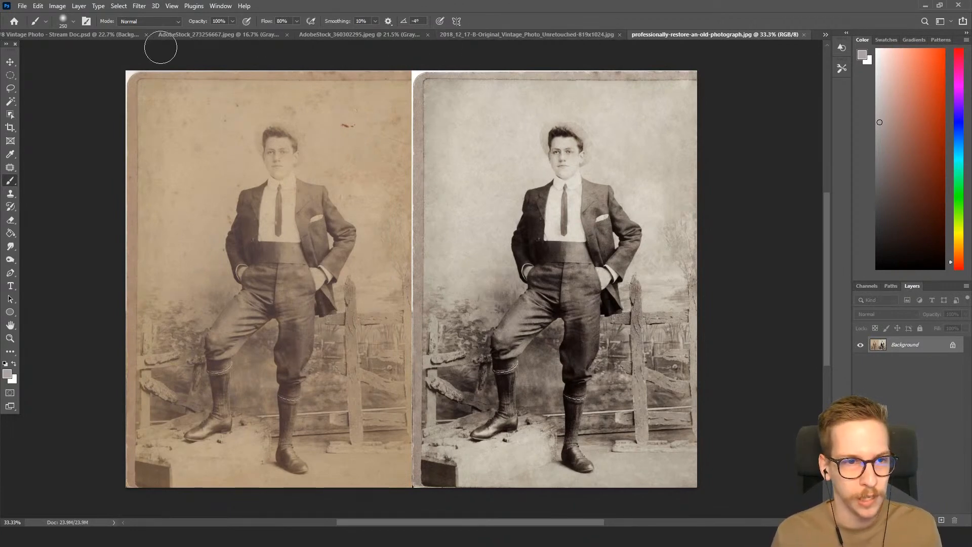
In the DCC #8 Vintage Photo stream document, add a Hue/Saturation adjustment layer above the Background with the default name.
{"action": "left_click", "coordinate": [91, 34]}
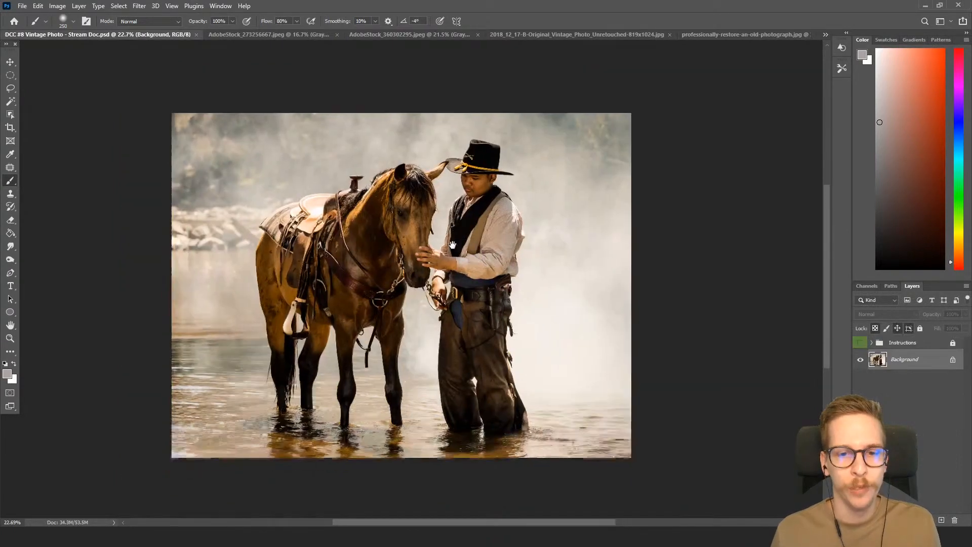
{"action": "scroll", "coordinate": [426, 243], "scroll_direction": "up", "scroll_amount": 1}
{"action": "scroll", "coordinate": [427, 243], "scroll_direction": "up", "scroll_amount": 2}
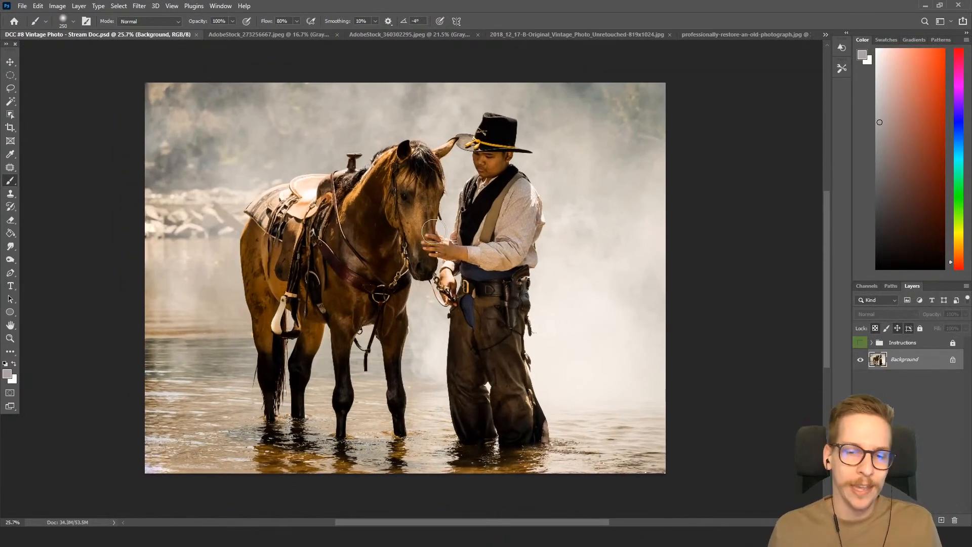
{"action": "left_click", "coordinate": [79, 5]}
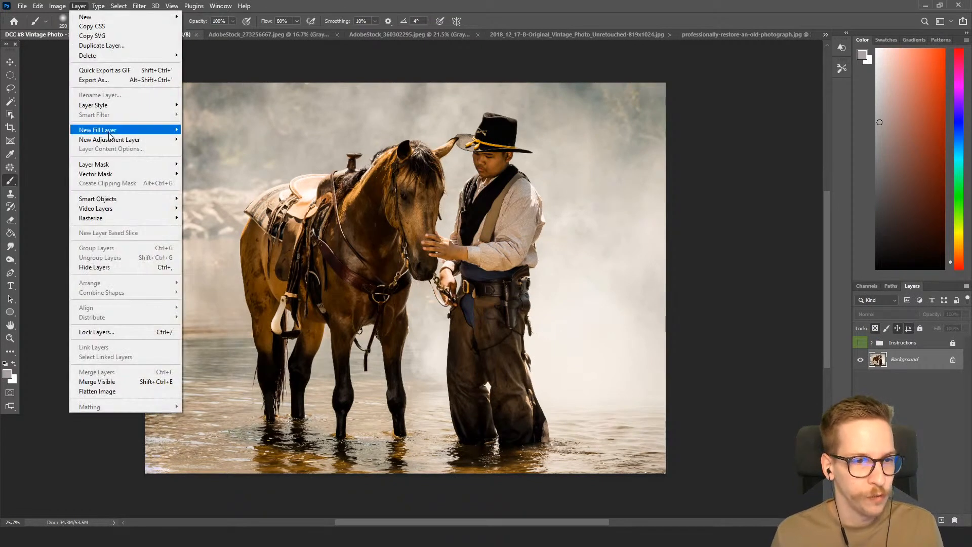
{"action": "left_click", "coordinate": [49, 117]}
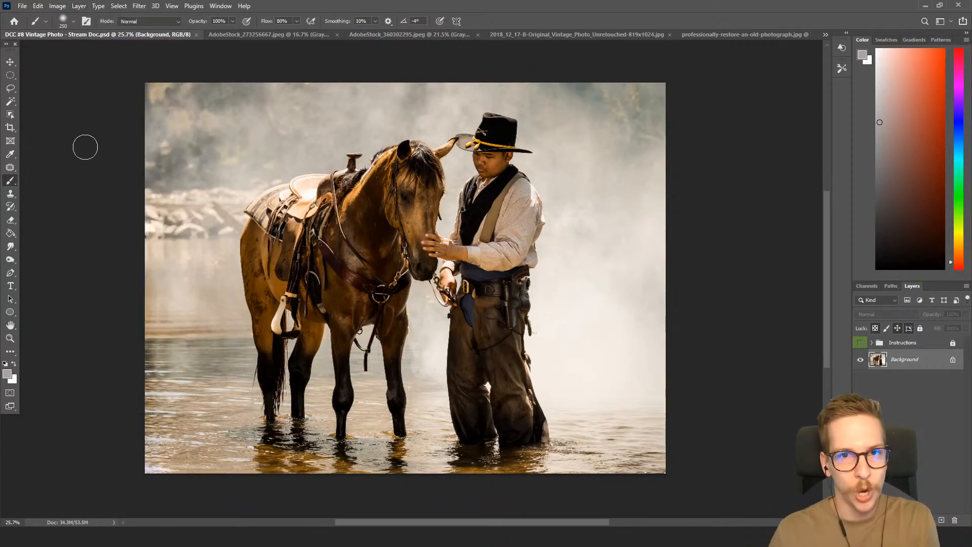
{"action": "left_click", "coordinate": [78, 5]}
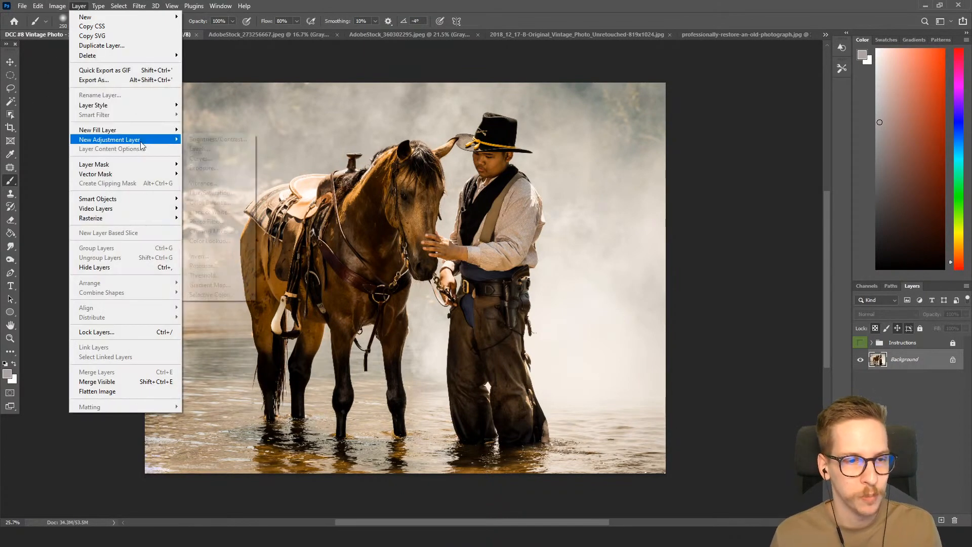
{"action": "mouse_move", "coordinate": [126, 139]}
{"action": "left_click", "coordinate": [223, 194]}
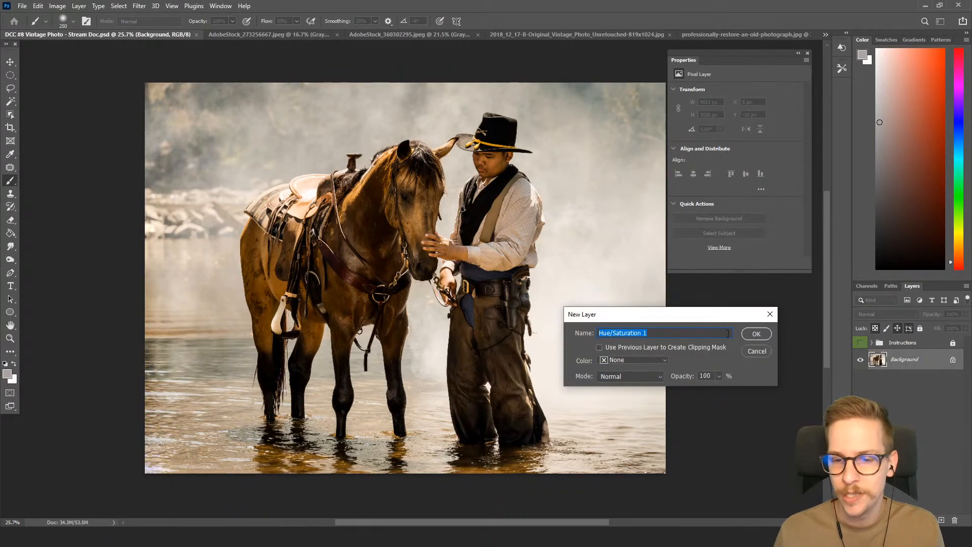
{"action": "left_click", "coordinate": [756, 333]}
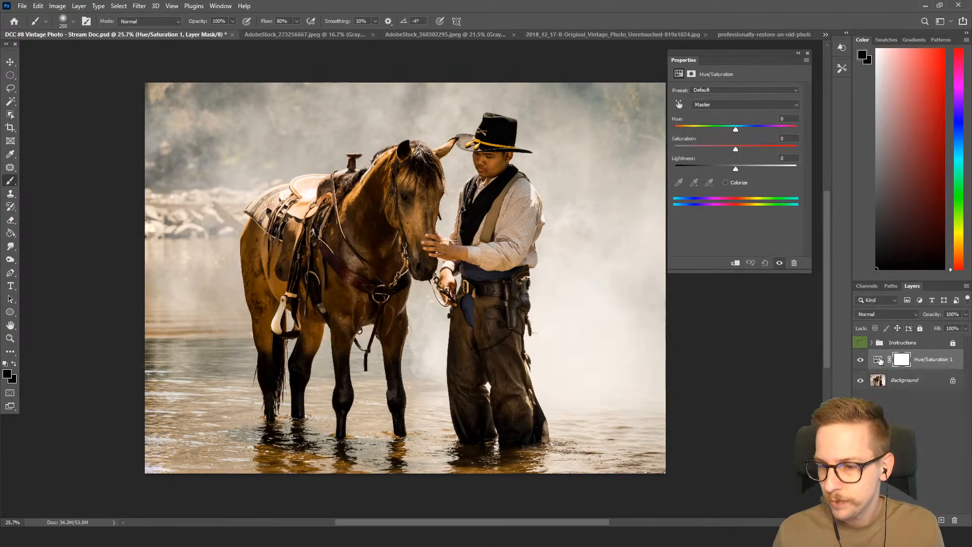
Duplicate the Background layer and hide the original beneath the copy.
{"action": "left_click", "coordinate": [922, 381]}
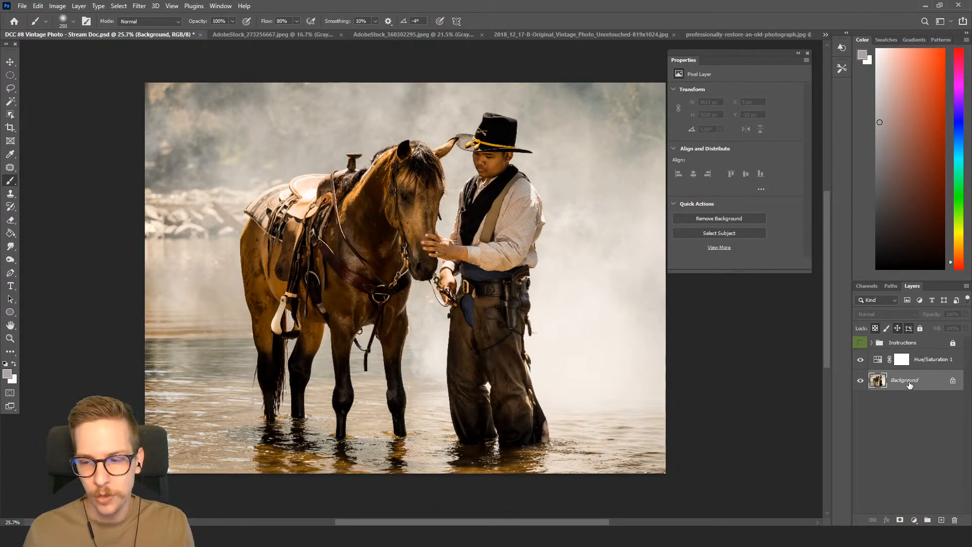
{"action": "key", "text": "ctrl+j"}
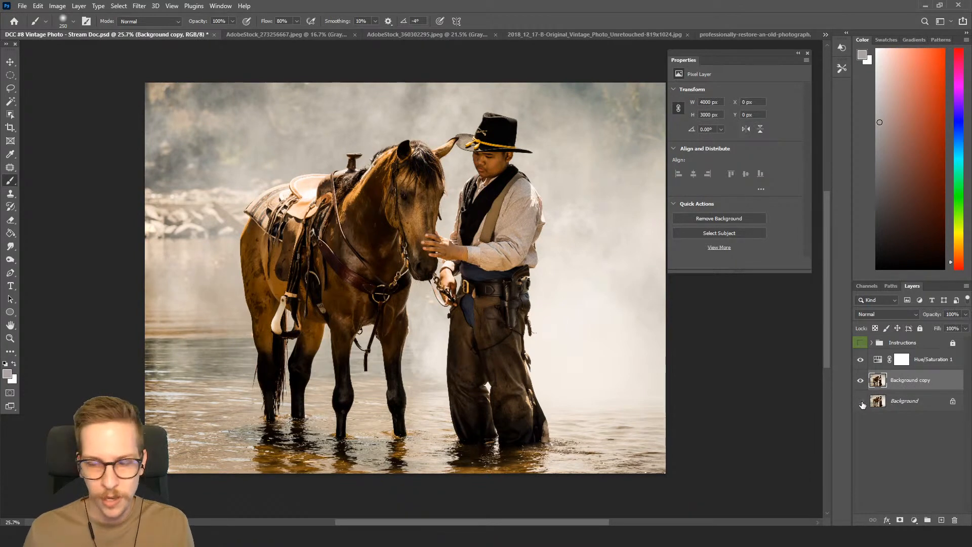
{"action": "left_click", "coordinate": [861, 402]}
{"action": "left_click", "coordinate": [908, 406]}
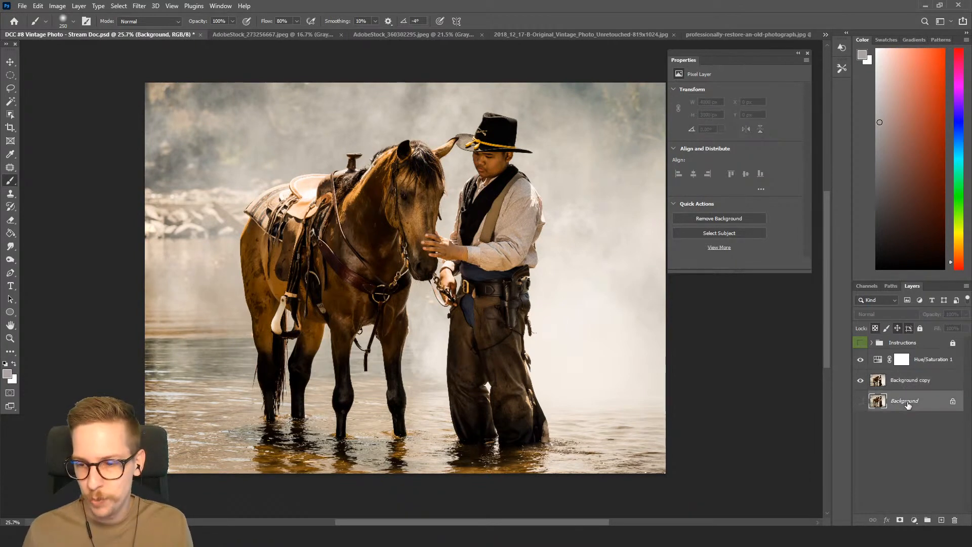
Clip the Hue/Saturation layer to the Background copy and enable Colorize on it.
{"action": "left_click", "coordinate": [920, 363]}
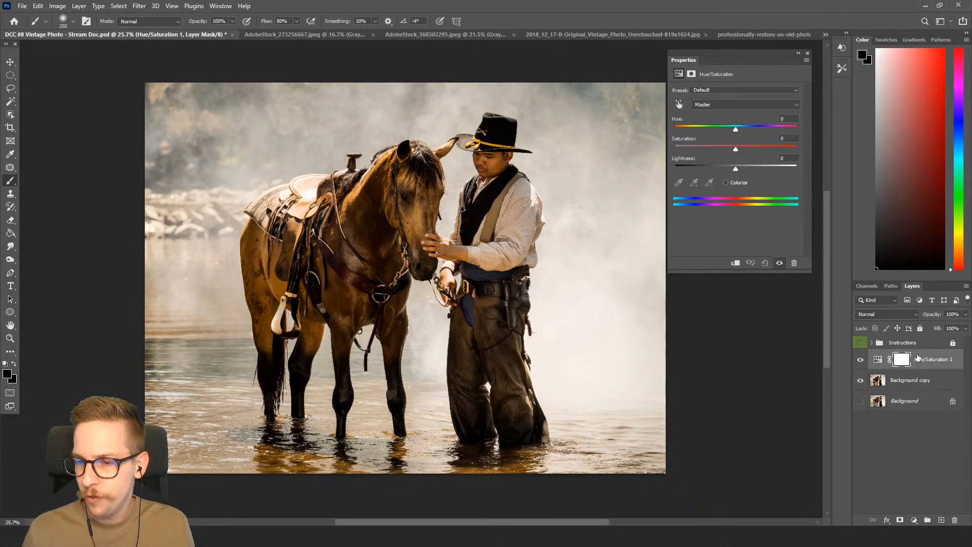
{"action": "right_click", "coordinate": [929, 365]}
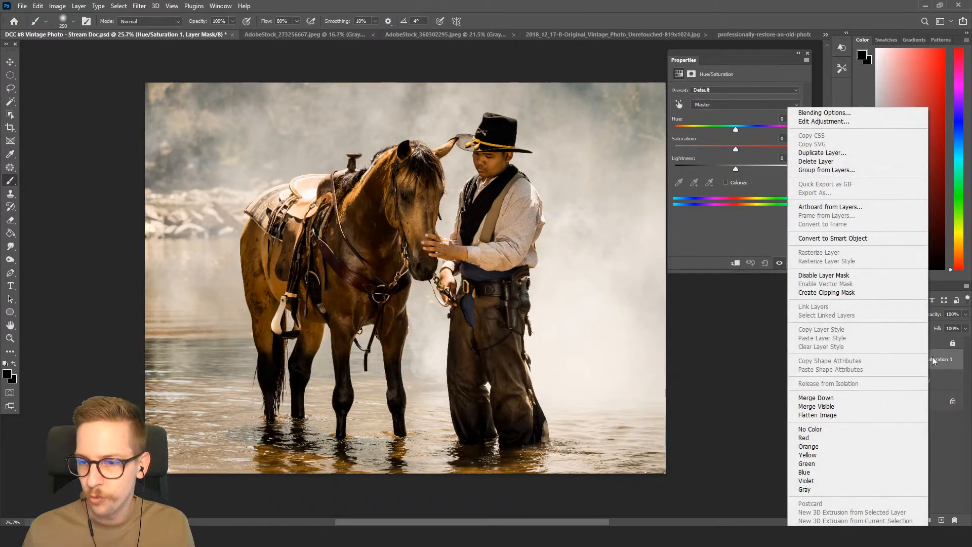
{"action": "left_click", "coordinate": [855, 292]}
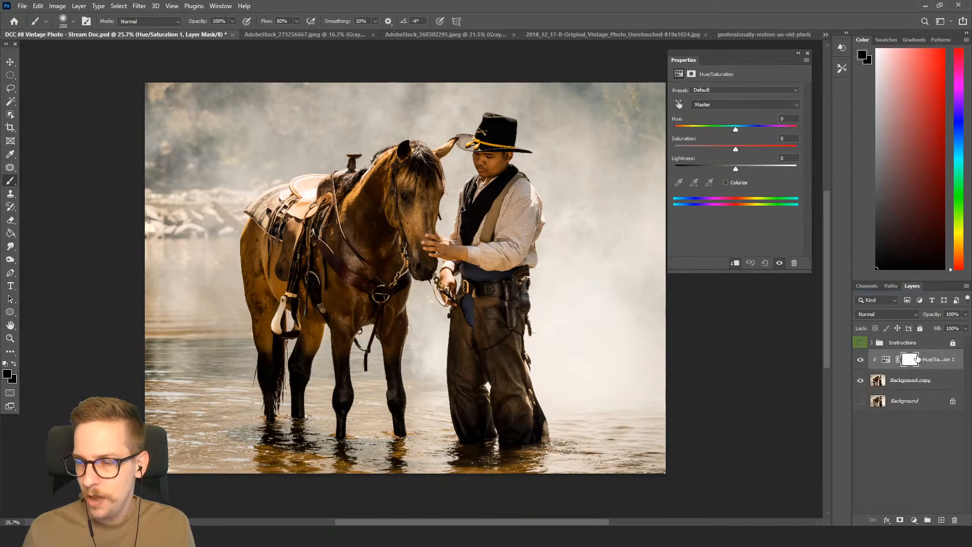
{"action": "left_click", "coordinate": [726, 182]}
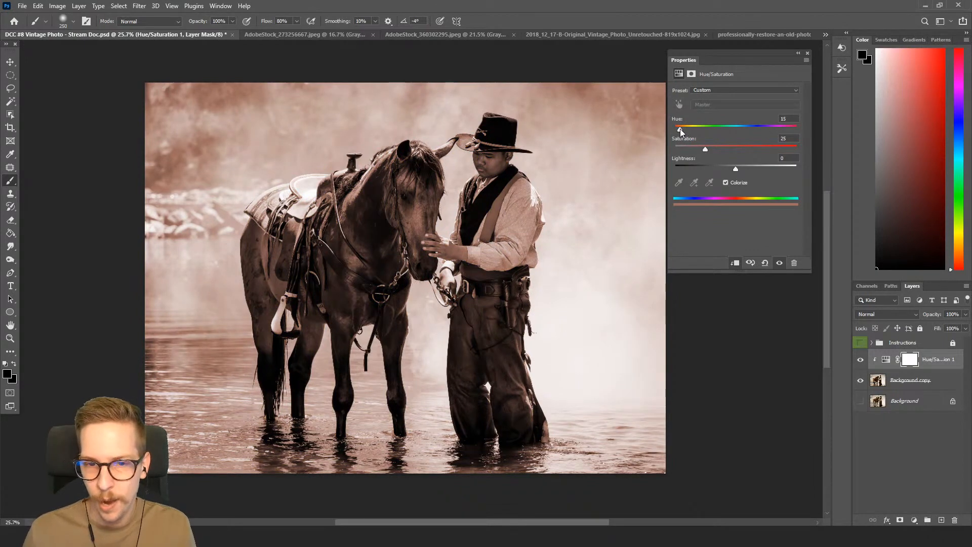
Set the Hue/Saturation layer's Hue to 30 and Saturation to 27 for a sepia tone.
{"action": "left_click_drag", "start_coordinate": [680, 131], "coordinate": [686, 131]}
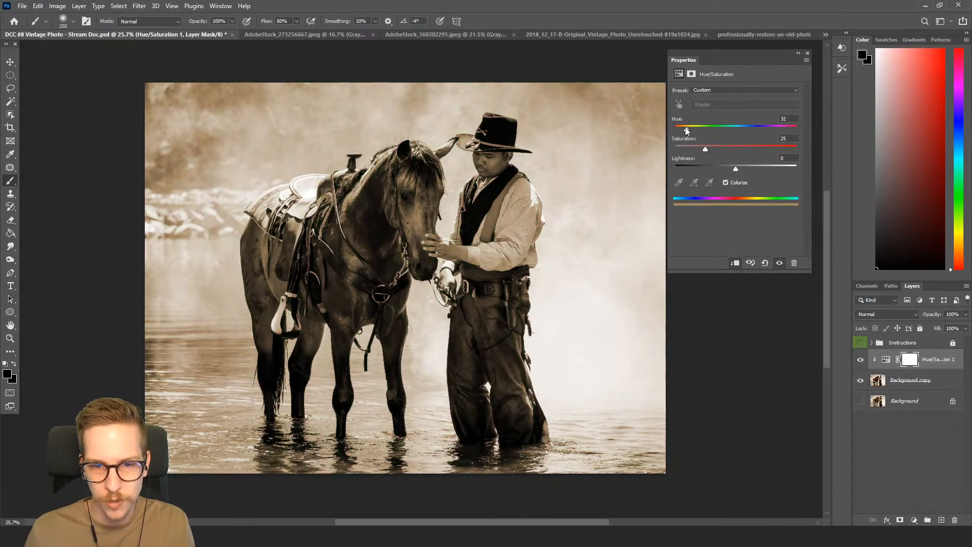
{"action": "left_click_drag", "start_coordinate": [686, 131], "coordinate": [686, 130]}
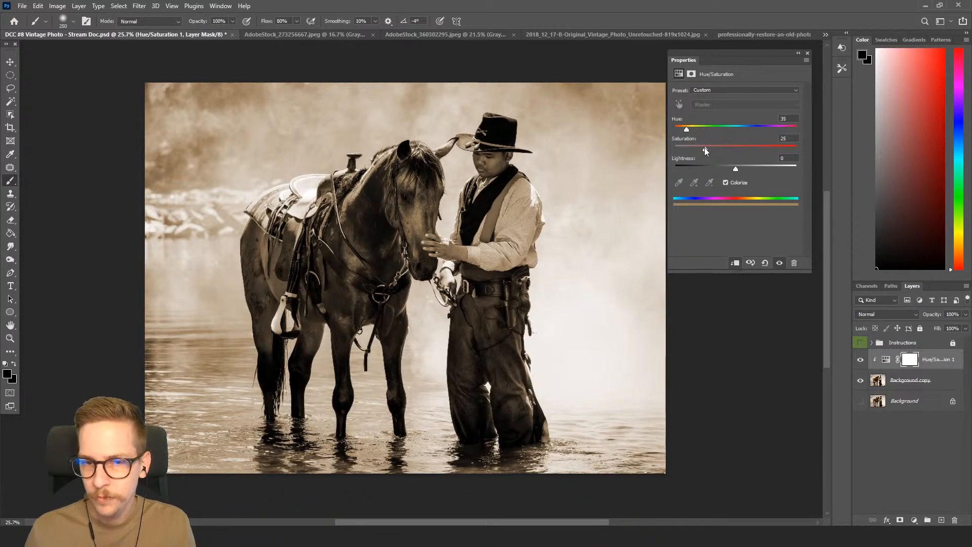
{"action": "mouse_move", "coordinate": [705, 151]}
{"action": "left_mouse_down"}
{"action": "mouse_move", "coordinate": [722, 151]}
{"action": "mouse_move", "coordinate": [707, 152]}
{"action": "left_mouse_up"}
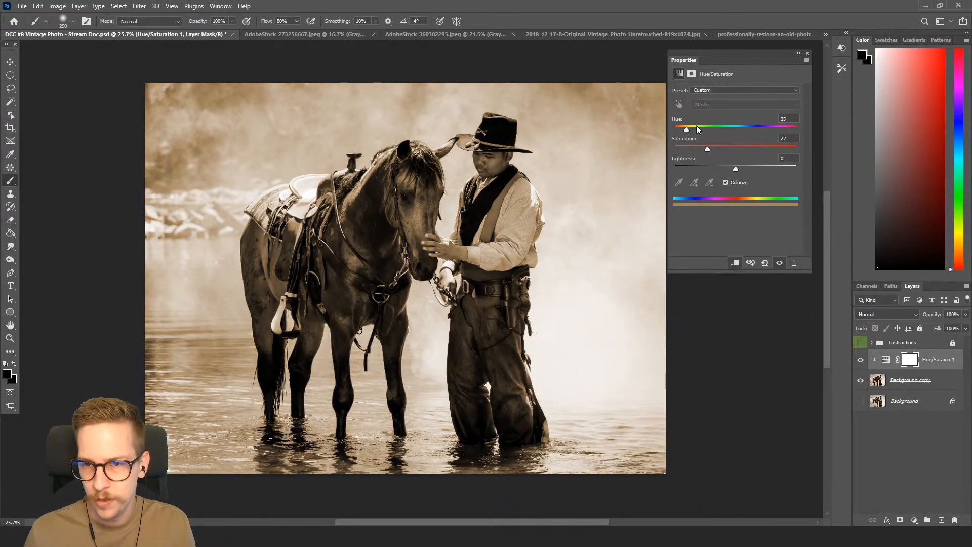
{"action": "left_click_drag", "start_coordinate": [687, 129], "coordinate": [684, 129]}
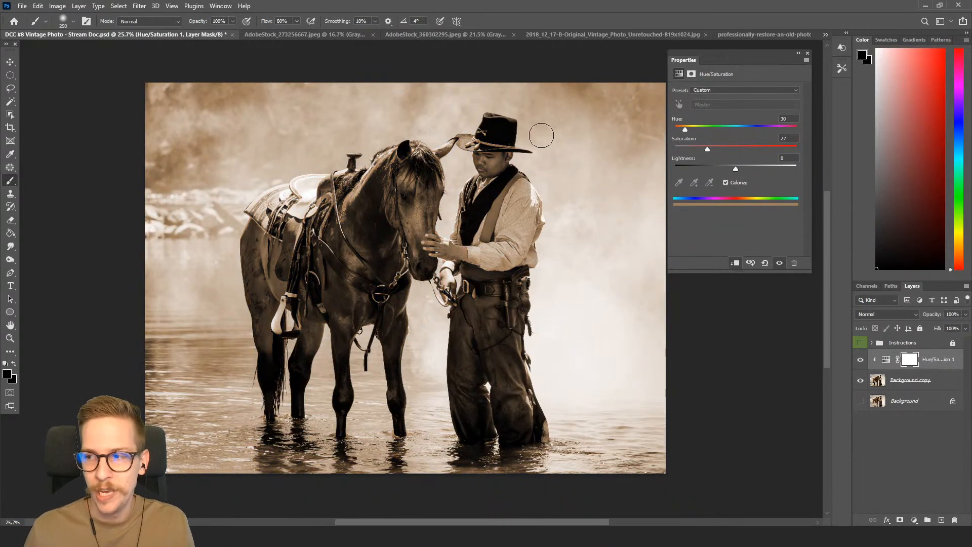
Add a Levels adjustment layer with the default name above the Hue/Saturation layer.
{"action": "left_click", "coordinate": [78, 5]}
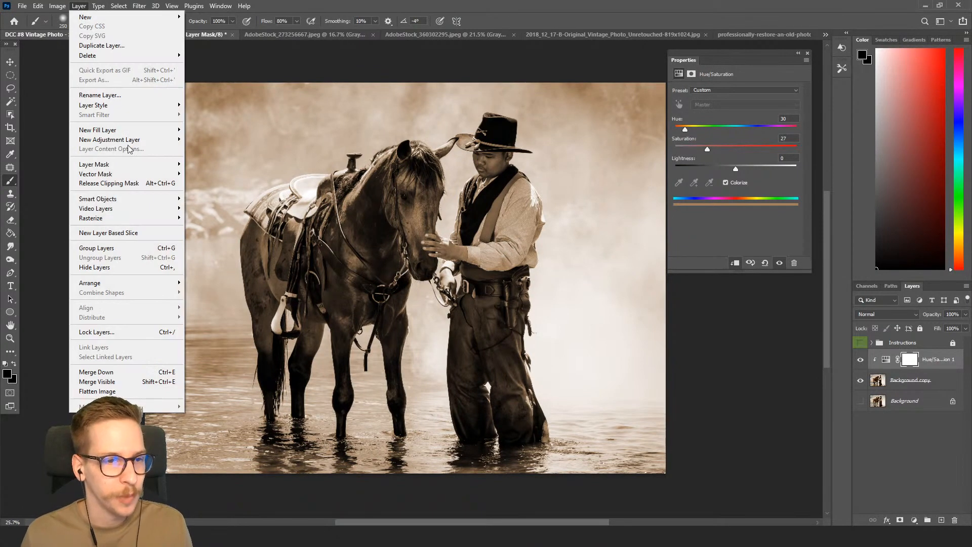
{"action": "mouse_move", "coordinate": [131, 144]}
{"action": "left_click", "coordinate": [226, 149]}
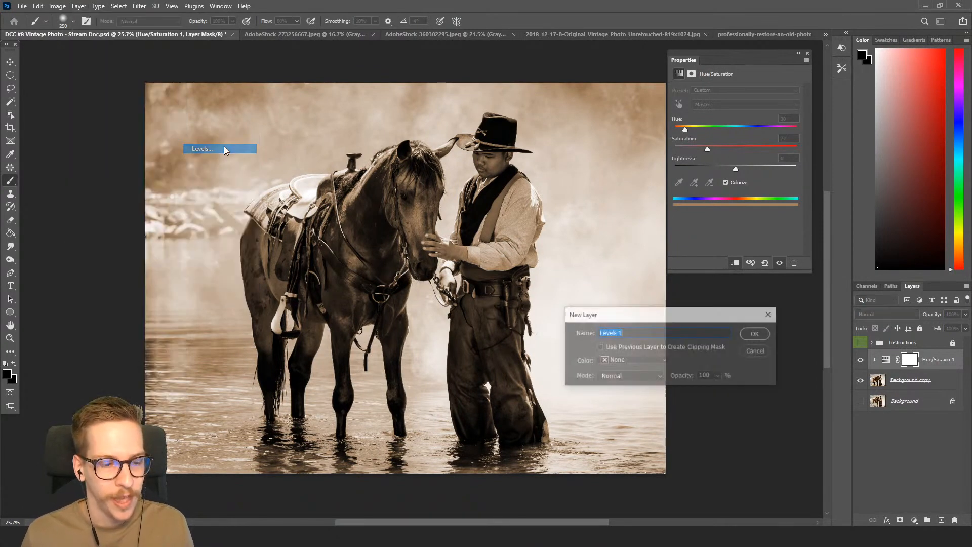
{"action": "left_click", "coordinate": [755, 334]}
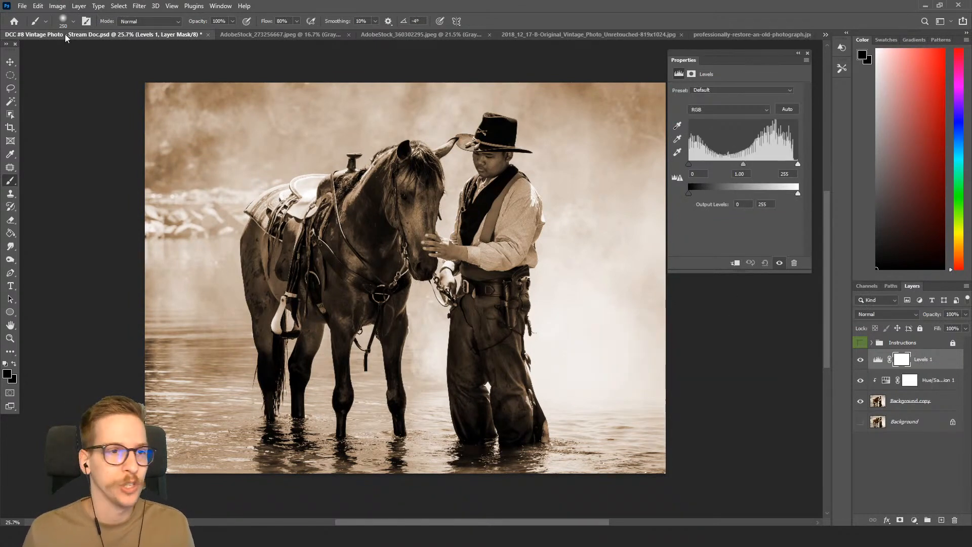
{"action": "left_click", "coordinate": [79, 6]}
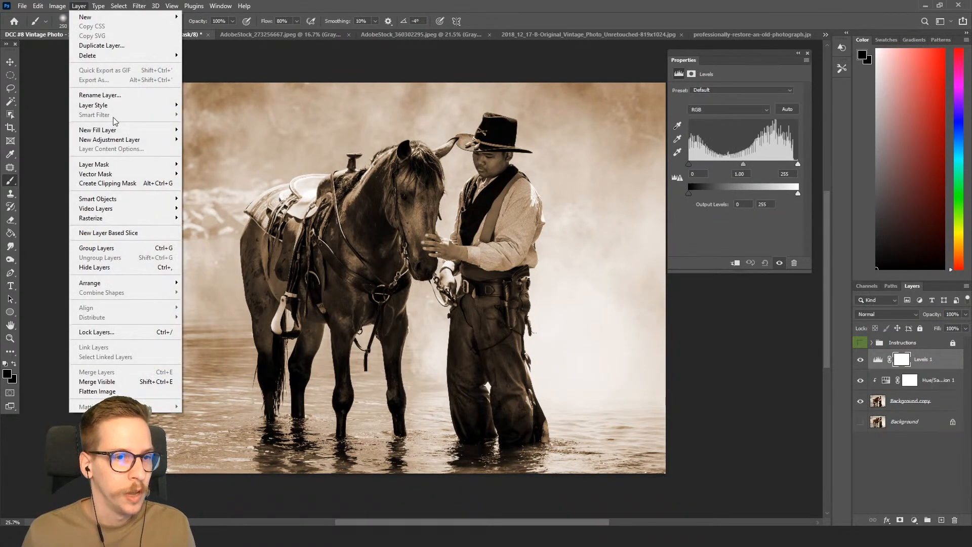
{"action": "mouse_move", "coordinate": [141, 142]}
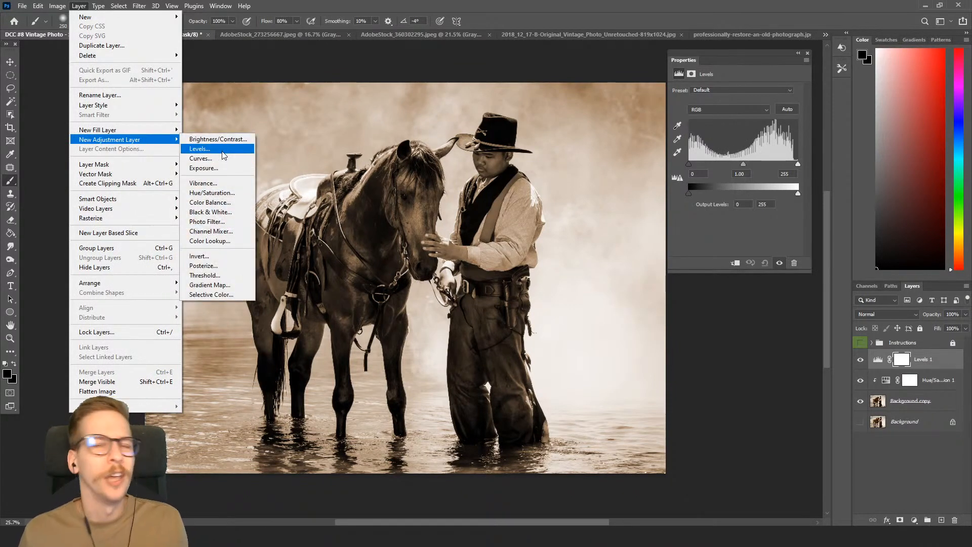
Clip the Levels adjustment layer to the layers below it with a clipping mask.
{"action": "left_click", "coordinate": [928, 360]}
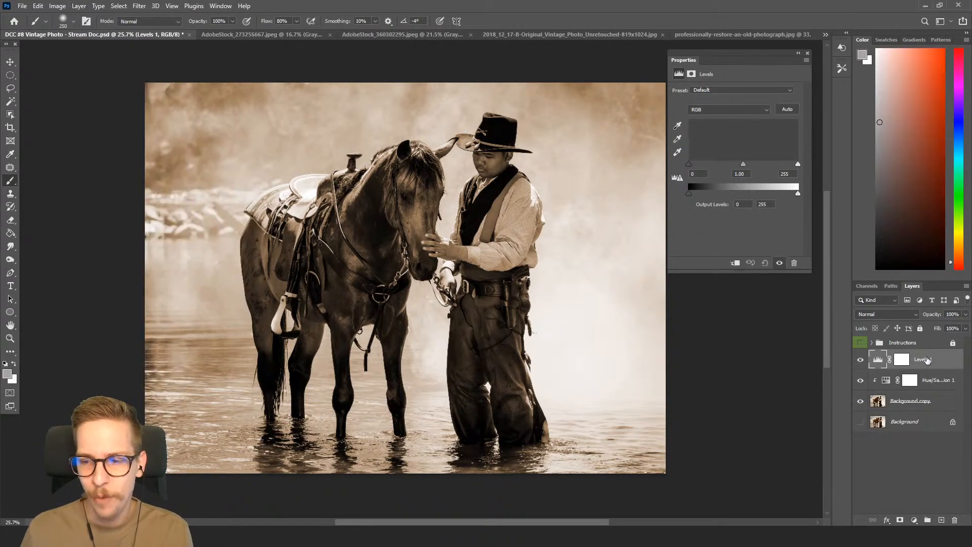
{"action": "right_click", "coordinate": [939, 359]}
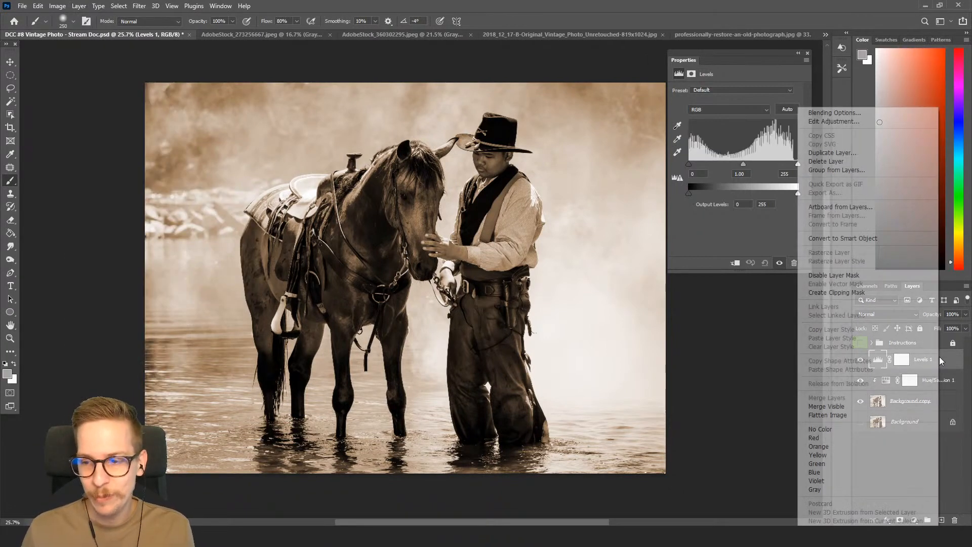
{"action": "left_click", "coordinate": [867, 290]}
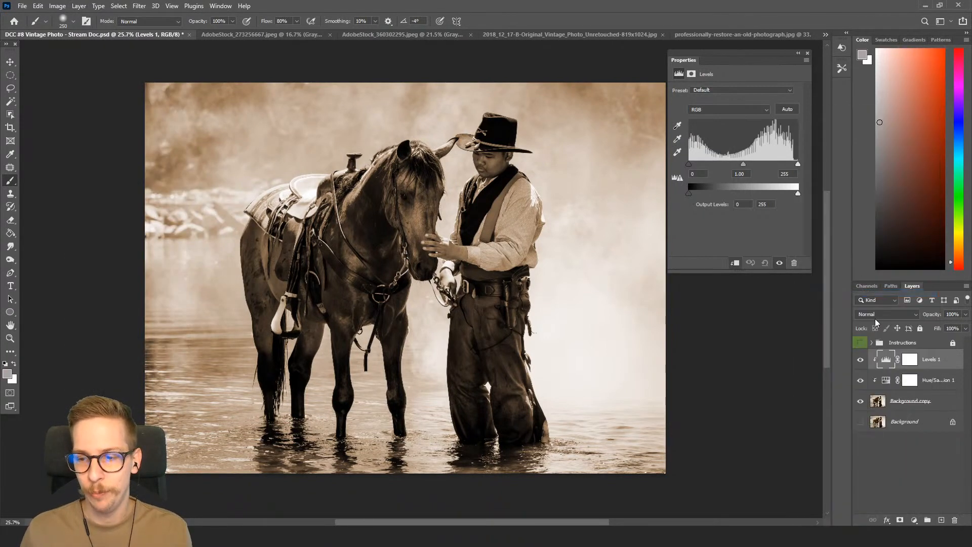
{"action": "right_click", "coordinate": [944, 362]}
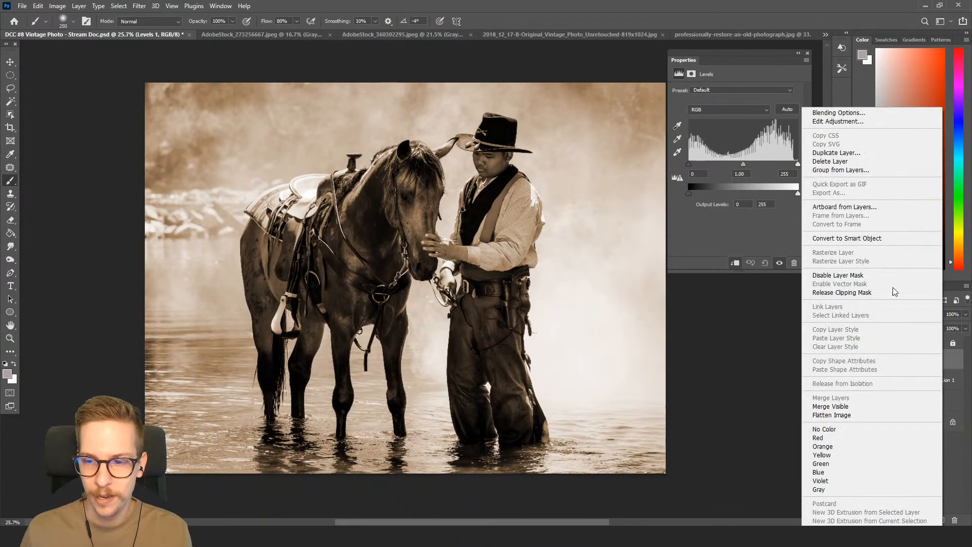
{"action": "left_click", "coordinate": [953, 363]}
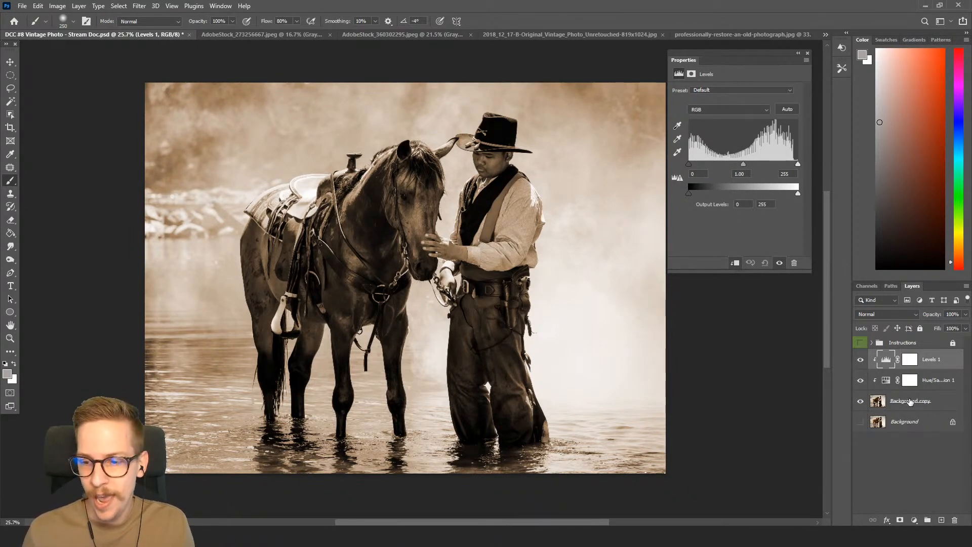
Select the Background copy, reset the foreground and background colors to default, and hide the Hue/Saturation layer.
{"action": "left_click", "coordinate": [883, 402]}
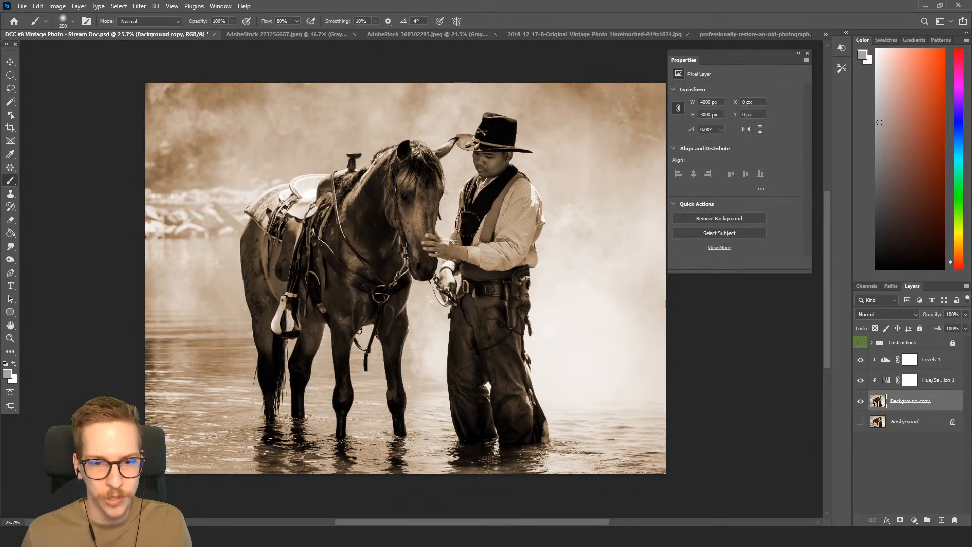
{"action": "key", "text": "d"}
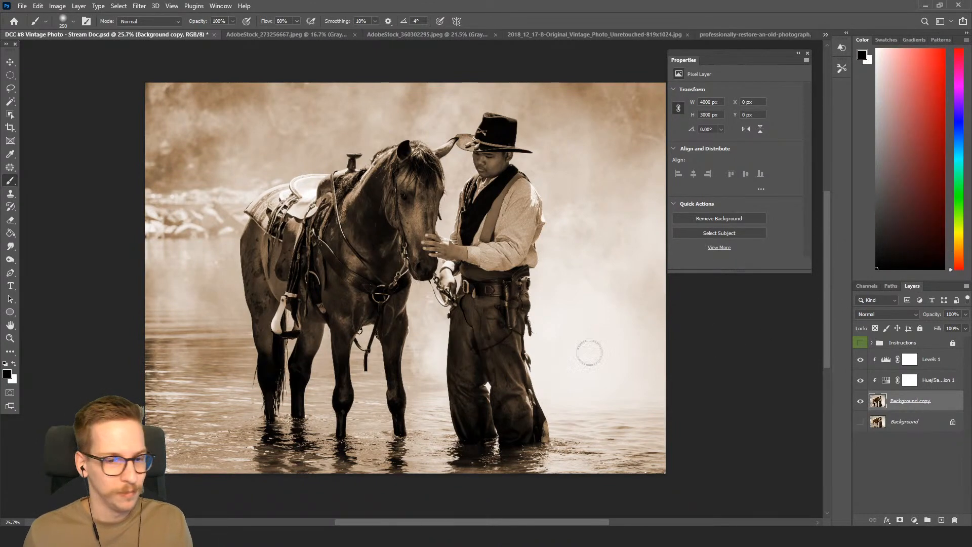
{"action": "left_click", "coordinate": [860, 380]}
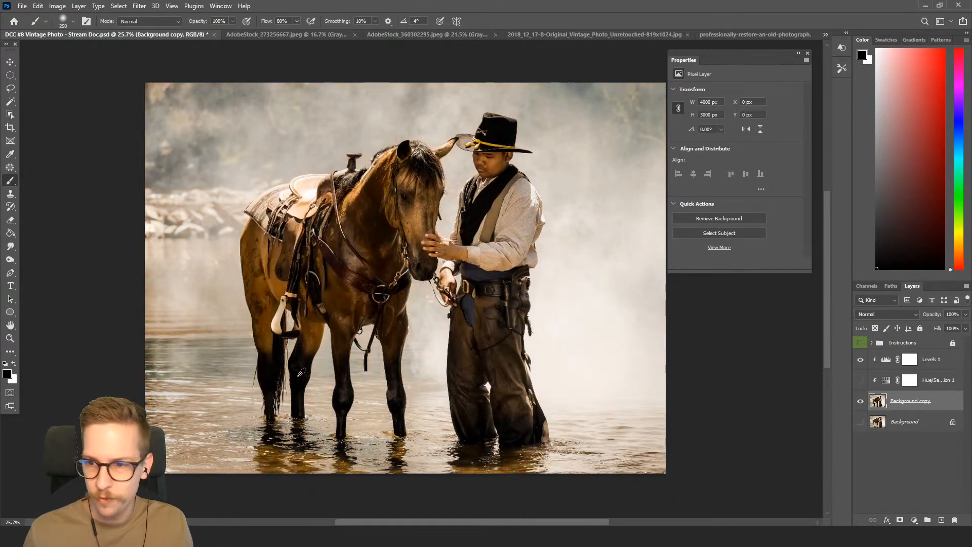
Sample the dark clothing tones in the unretouched boy photo and both halves of the restoration example to compare their black levels.
{"action": "left_click", "coordinate": [549, 38]}
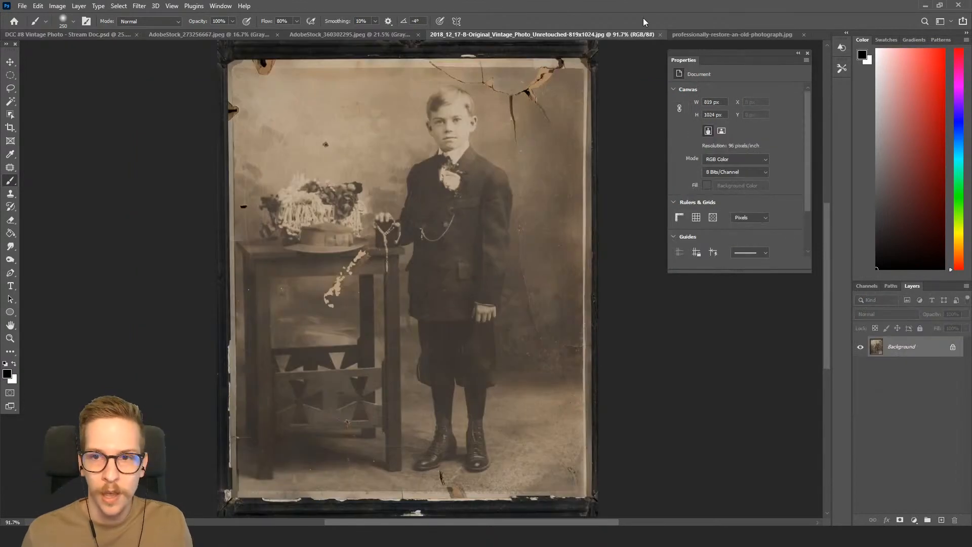
{"action": "left_click", "coordinate": [690, 33]}
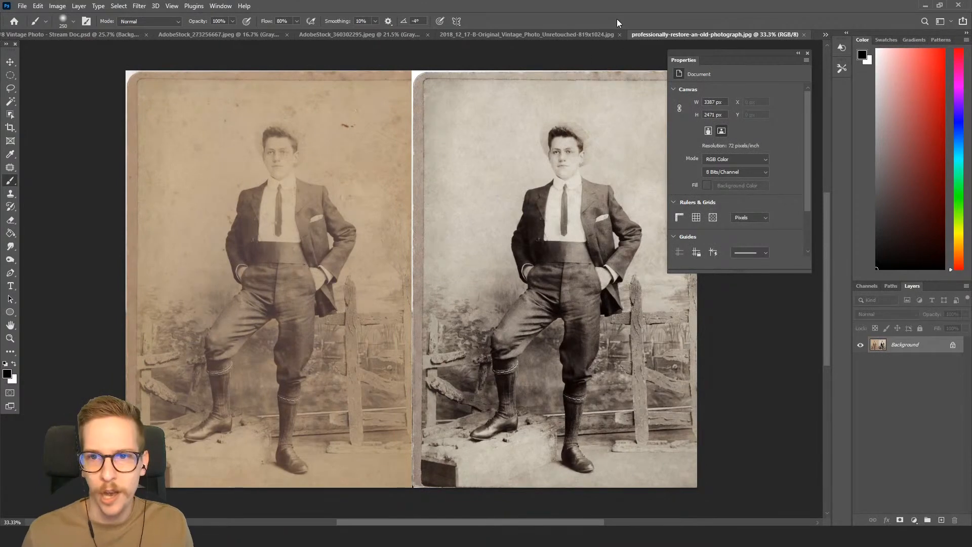
{"action": "left_click", "coordinate": [575, 34]}
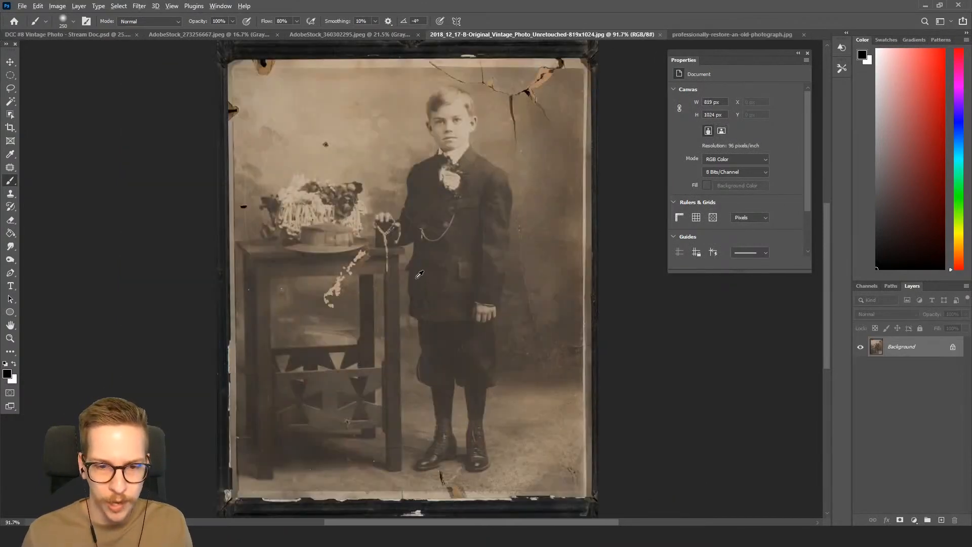
{"action": "left_click", "coordinate": [414, 278], "text": "alt"}
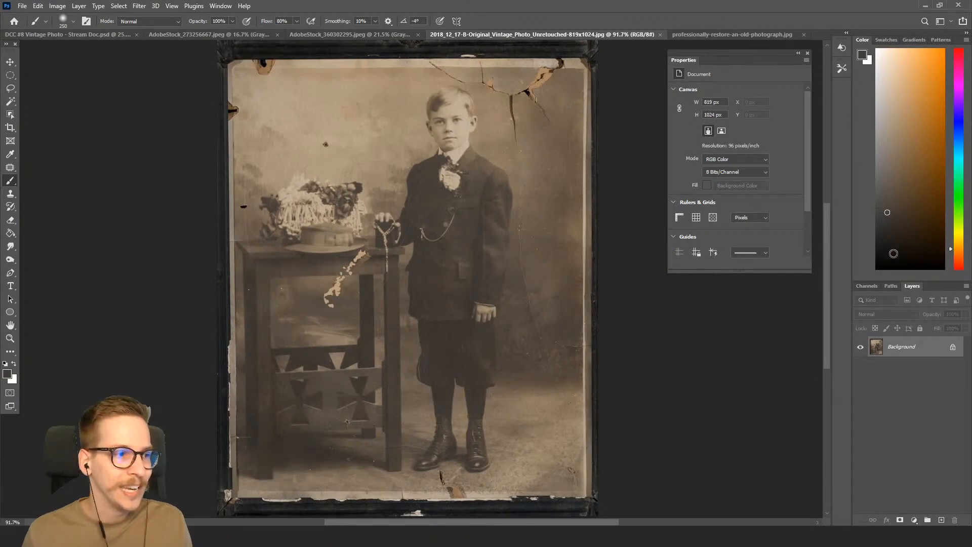
{"action": "left_click", "coordinate": [889, 211]}
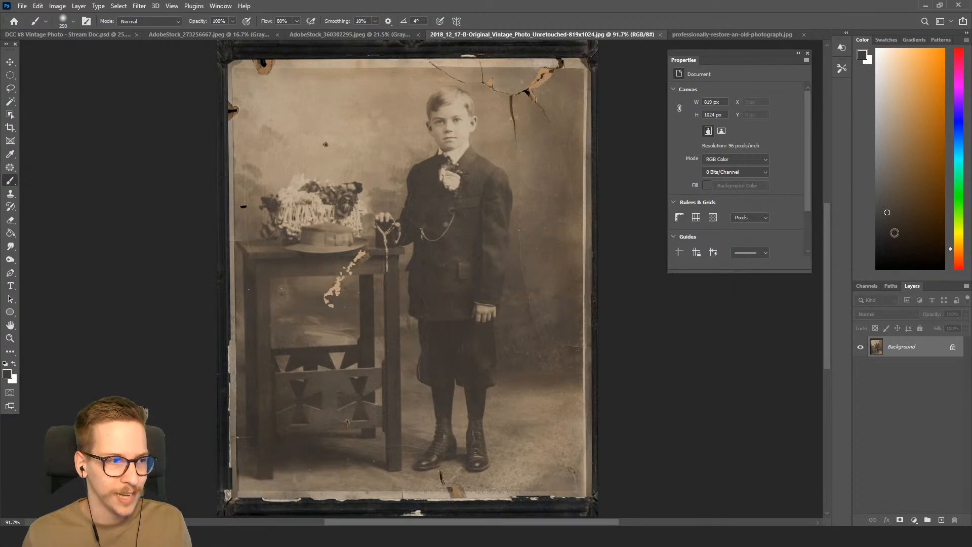
{"action": "left_click", "coordinate": [437, 341], "text": "alt"}
{"action": "left_click", "coordinate": [699, 33]}
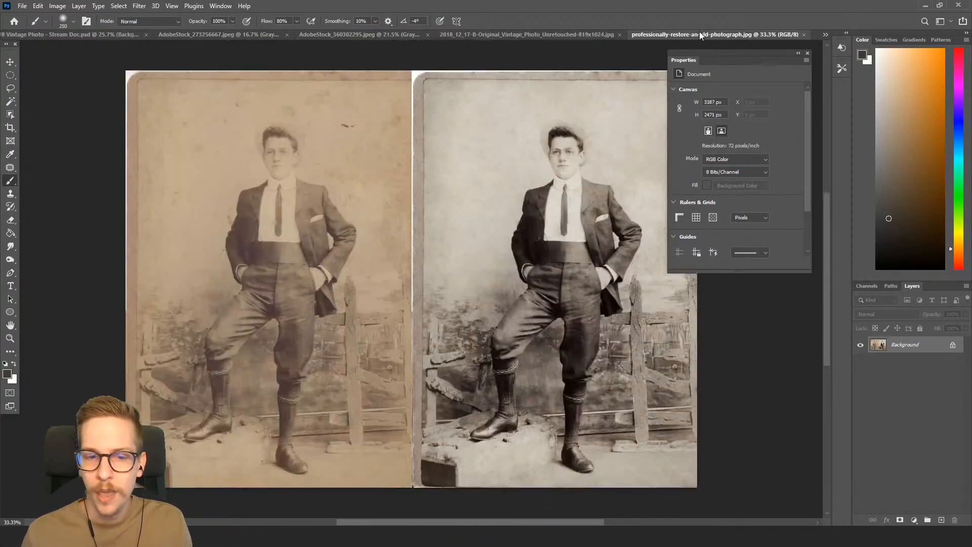
{"action": "left_click", "coordinate": [532, 228], "text": "alt"}
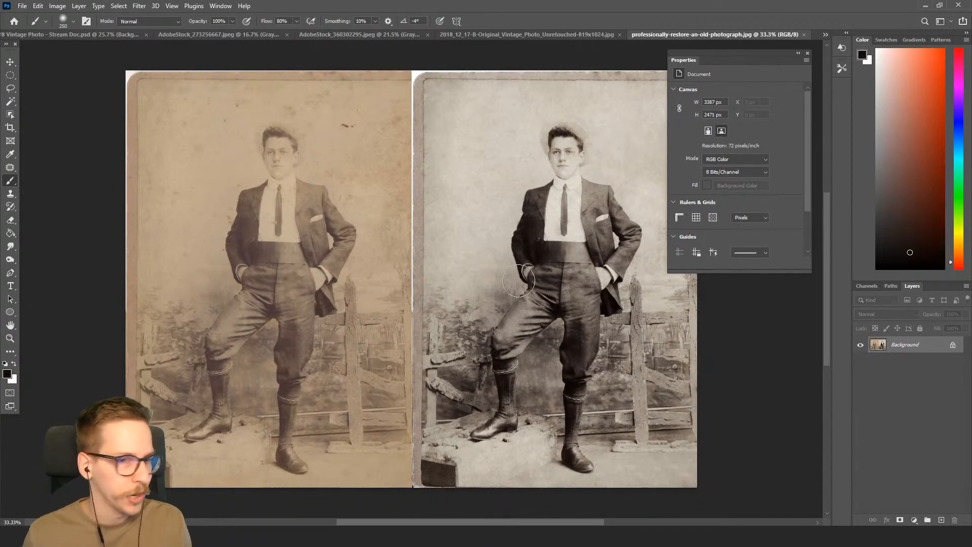
{"action": "left_click", "coordinate": [245, 232], "text": "alt"}
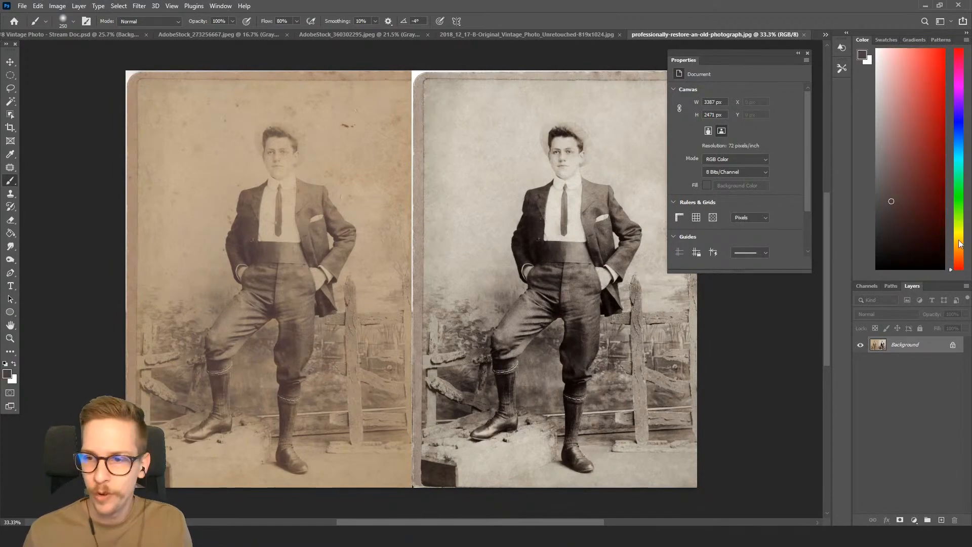
In the stream document, set the Levels layer's output levels to 70 and 197 and its input black level to 6.
{"action": "left_click", "coordinate": [97, 35]}
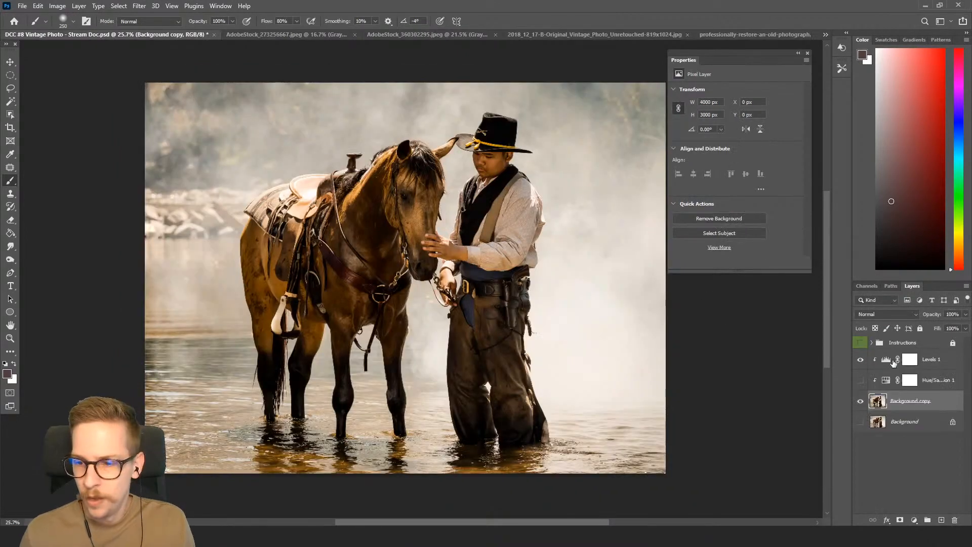
{"action": "left_click", "coordinate": [906, 364]}
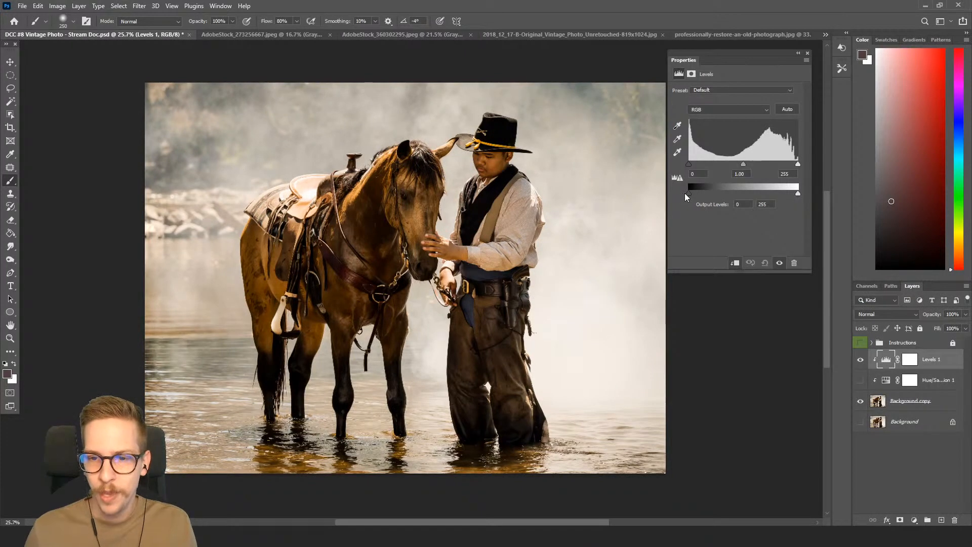
{"action": "left_click_drag", "start_coordinate": [689, 194], "coordinate": [712, 187]}
{"action": "left_click_drag", "start_coordinate": [796, 192], "coordinate": [779, 197]}
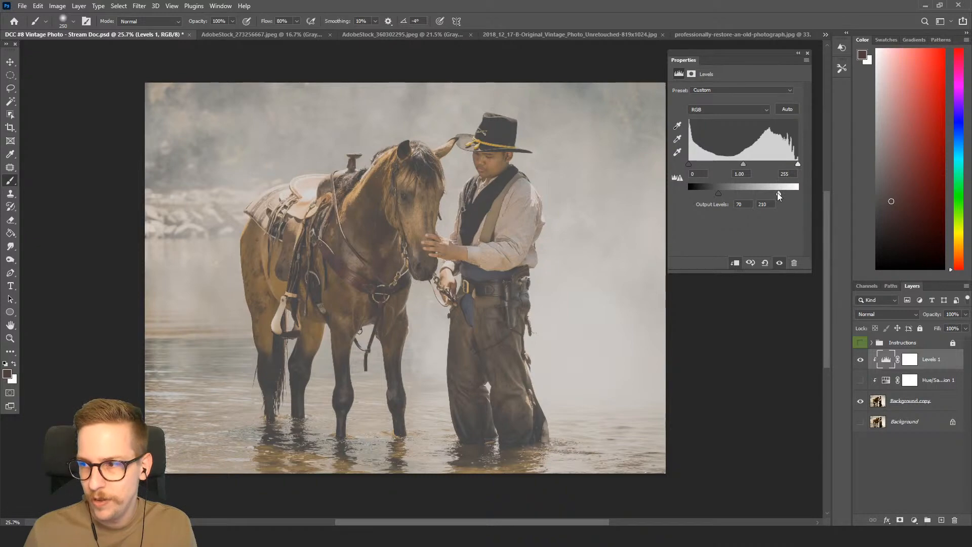
{"action": "left_click_drag", "start_coordinate": [780, 194], "coordinate": [773, 198]}
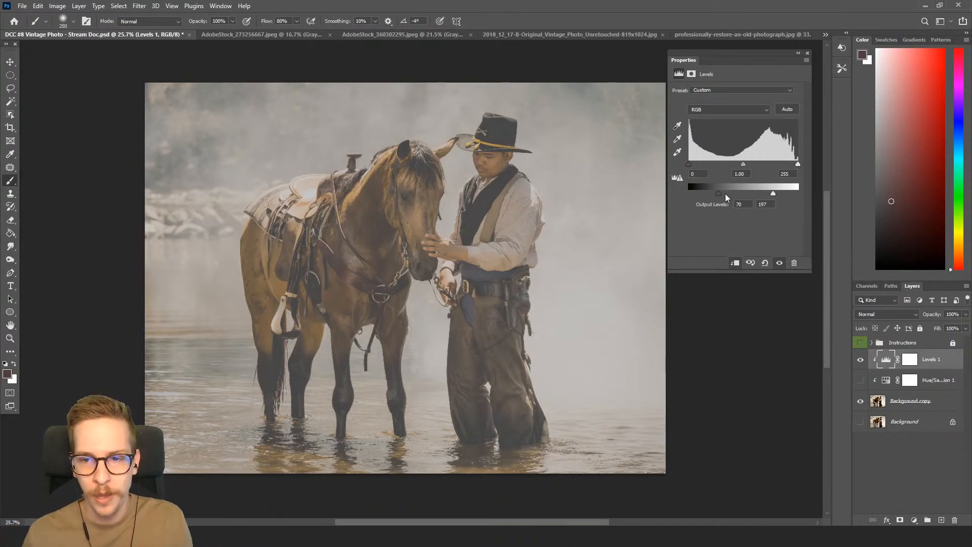
{"action": "left_click_drag", "start_coordinate": [687, 166], "coordinate": [691, 169]}
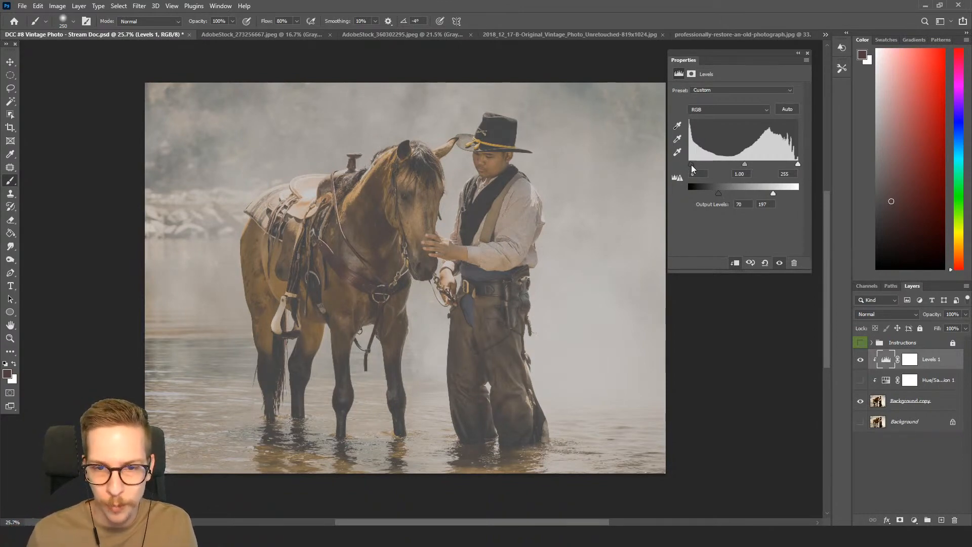
Show the Hue/Saturation layer again and set its Hue to 30.
{"action": "left_click", "coordinate": [859, 382]}
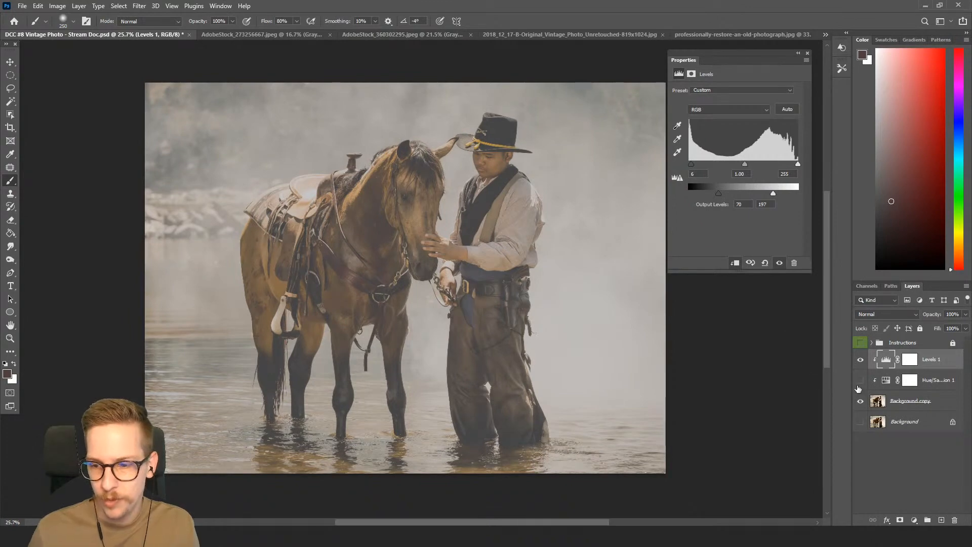
{"action": "left_click", "coordinate": [869, 387]}
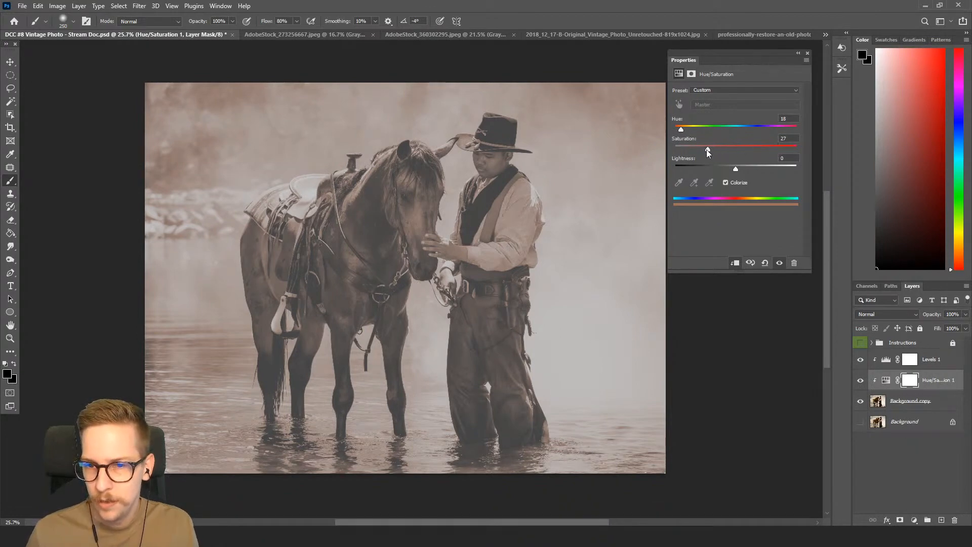
{"action": "type", "text": "30"}
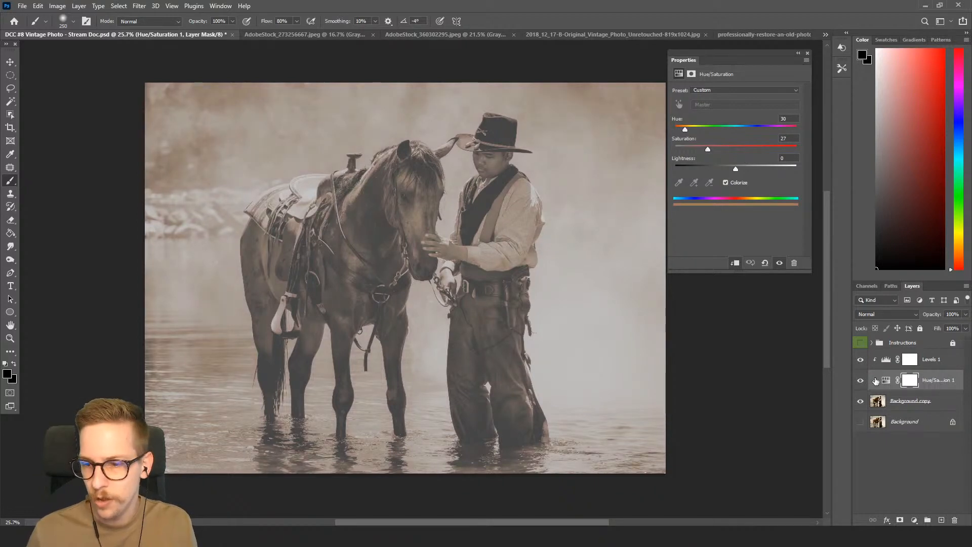
Set the Levels layer's input levels to 17 for shadows, 0.87 for midtones and 246 for highlights.
{"action": "left_click", "coordinate": [886, 360]}
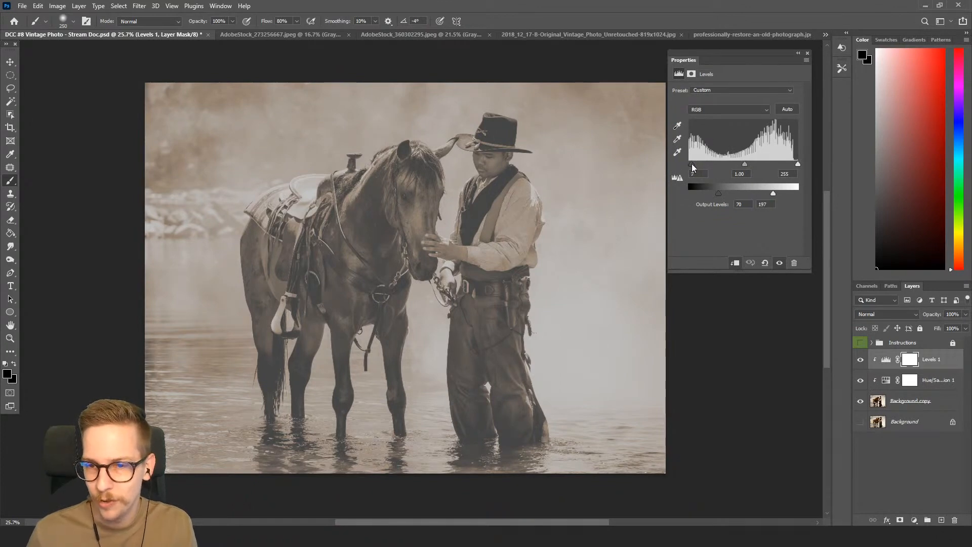
{"action": "left_click_drag", "start_coordinate": [691, 164], "coordinate": [696, 163]}
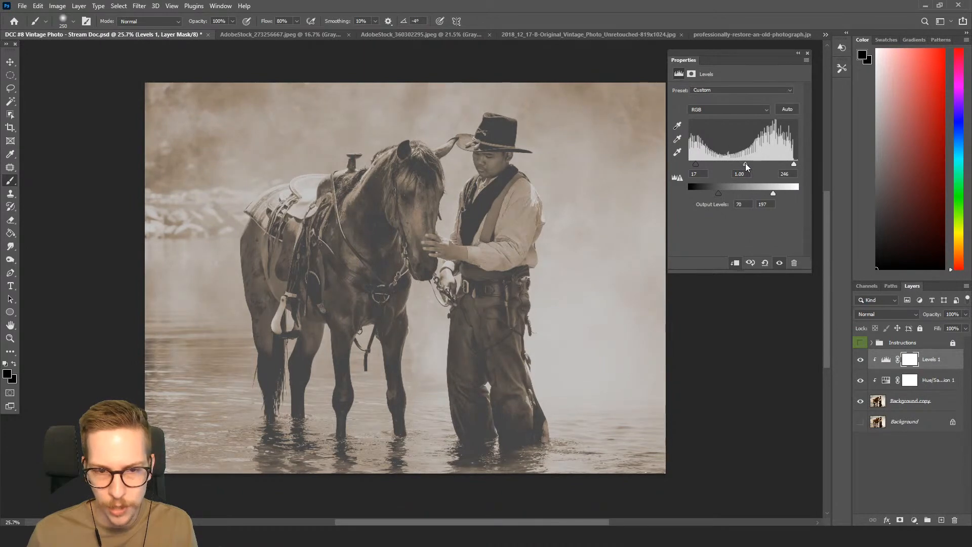
{"action": "left_click_drag", "start_coordinate": [745, 163], "coordinate": [747, 163]}
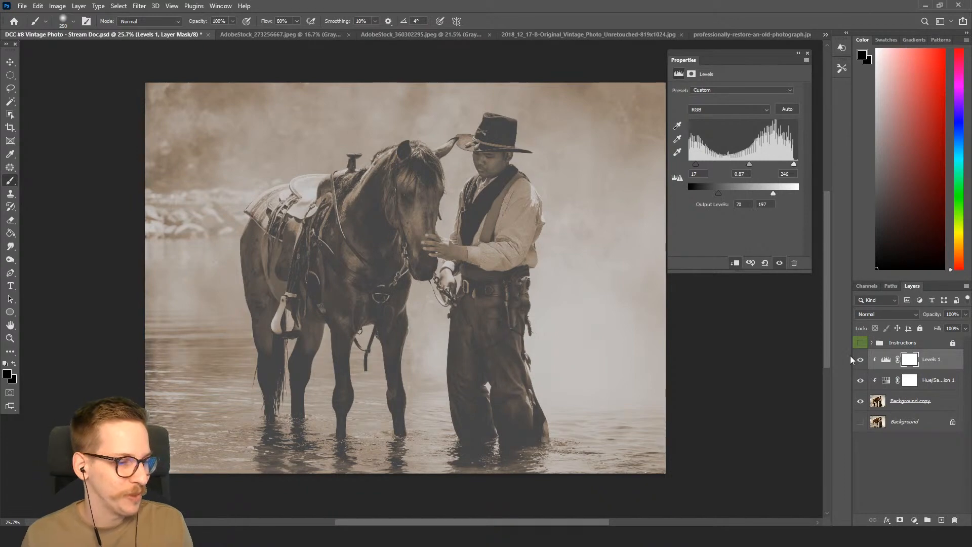
Compare the photo with and without the Levels and Hue/Saturation adjustments by switching each layer's visibility off and on.
{"action": "left_click", "coordinate": [860, 361]}
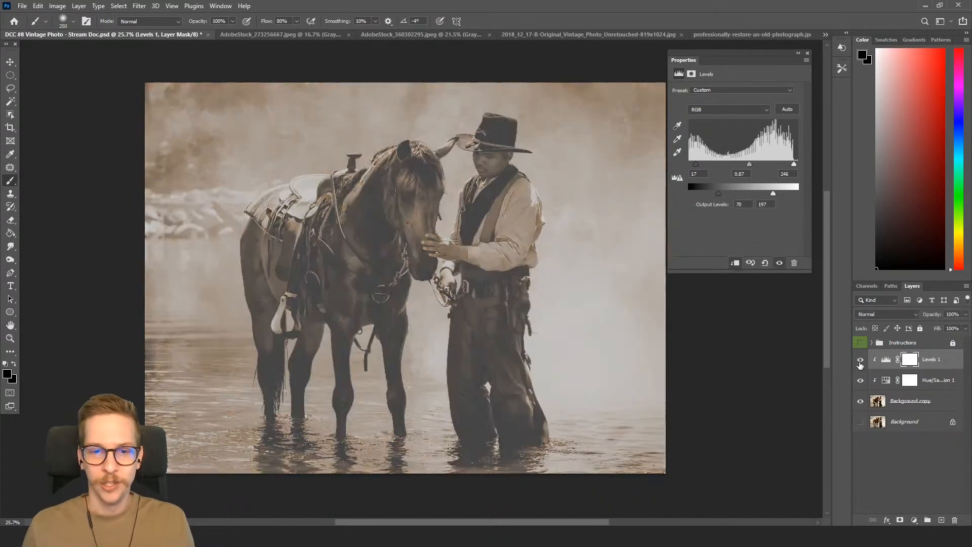
{"action": "left_click", "coordinate": [860, 360]}
{"action": "left_click", "coordinate": [860, 361]}
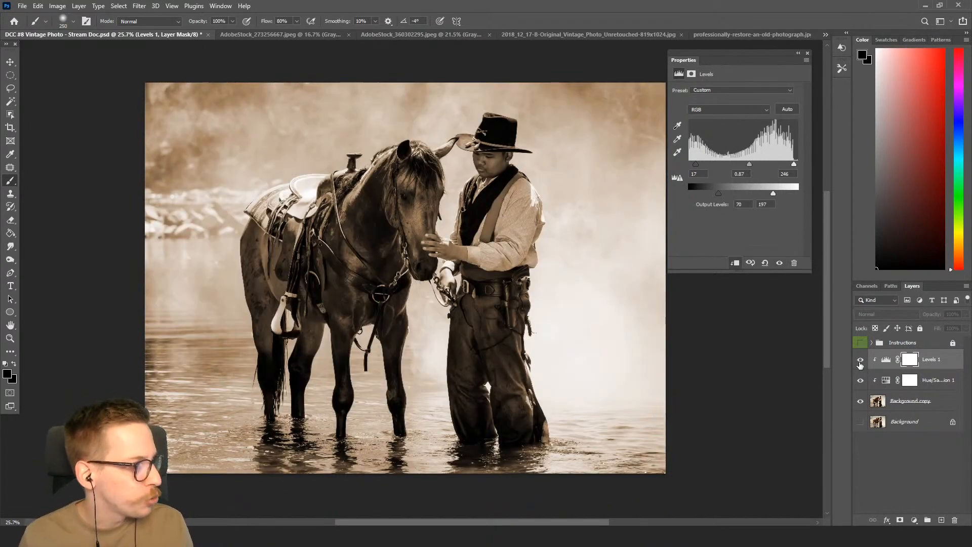
{"action": "left_click", "coordinate": [860, 361]}
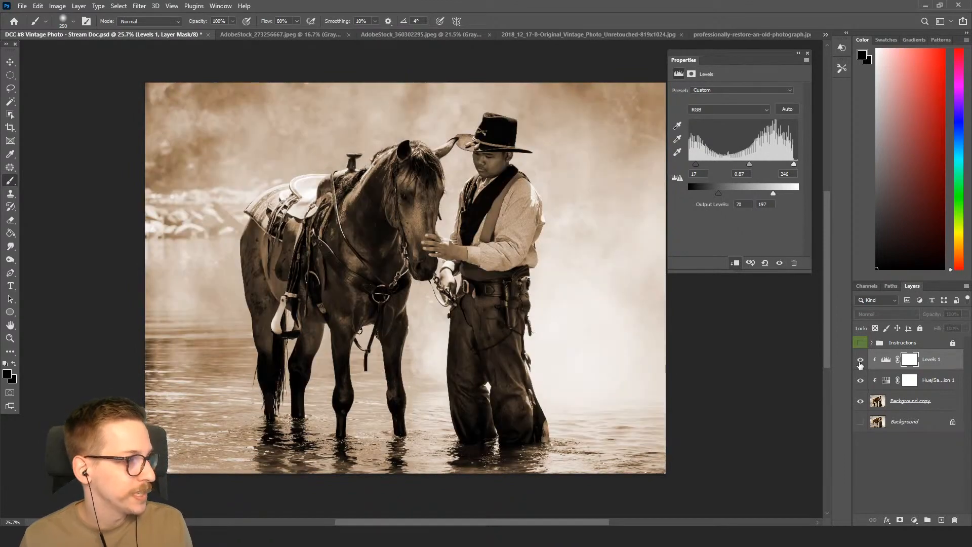
{"action": "left_click", "coordinate": [860, 361]}
{"action": "left_click", "coordinate": [860, 423]}
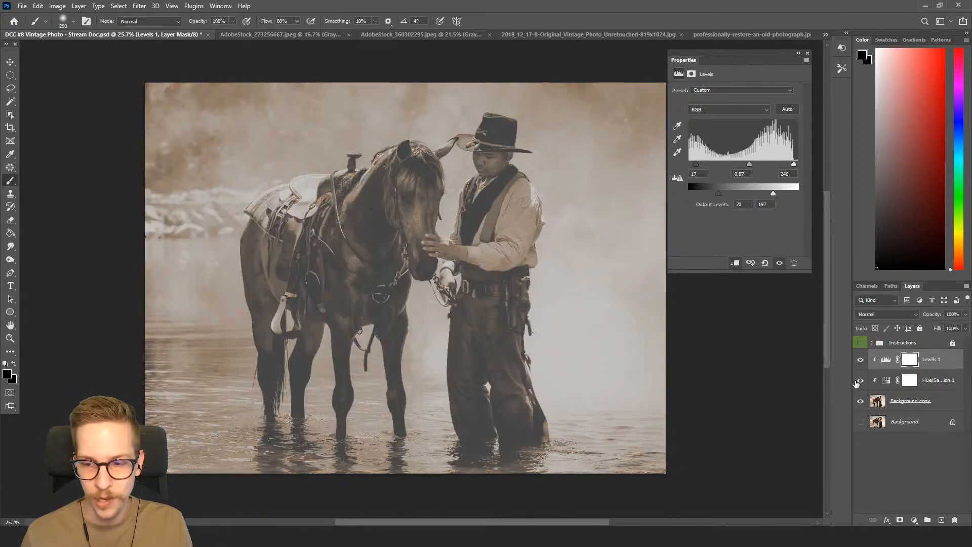
{"action": "left_click", "coordinate": [860, 380]}
{"action": "left_click", "coordinate": [860, 360]}
{"action": "left_click", "coordinate": [860, 360]}
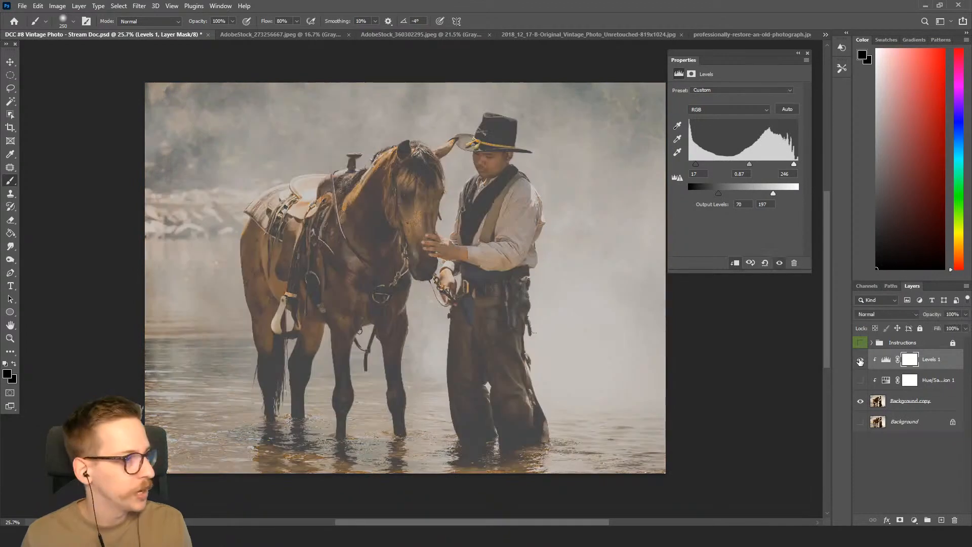
{"action": "left_click", "coordinate": [860, 361]}
{"action": "left_click", "coordinate": [860, 360]}
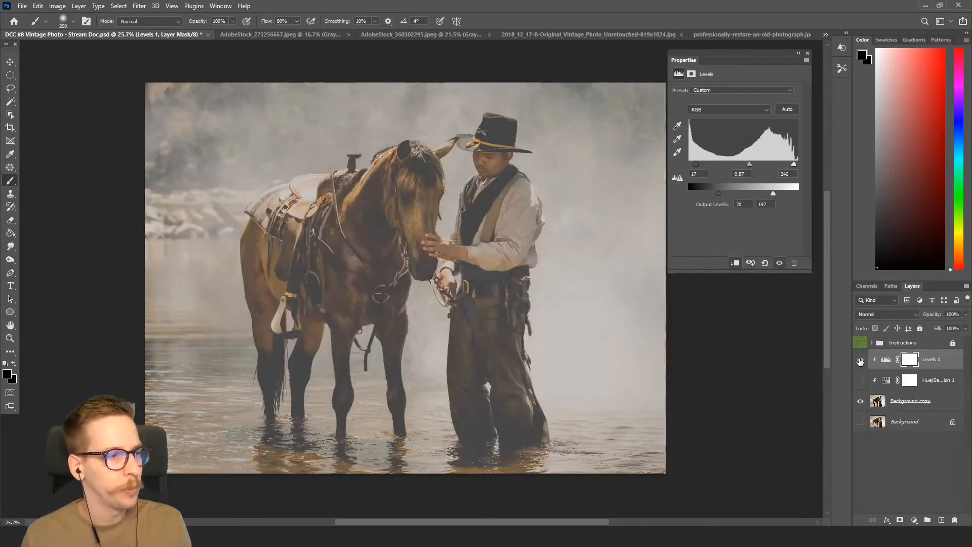
{"action": "left_click", "coordinate": [860, 380]}
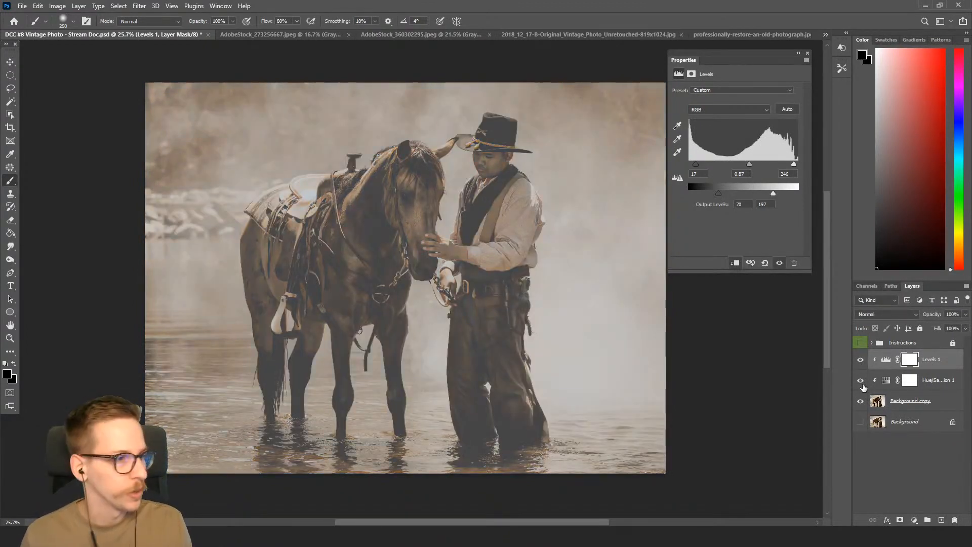
{"action": "left_click", "coordinate": [861, 381]}
{"action": "left_click", "coordinate": [861, 381]}
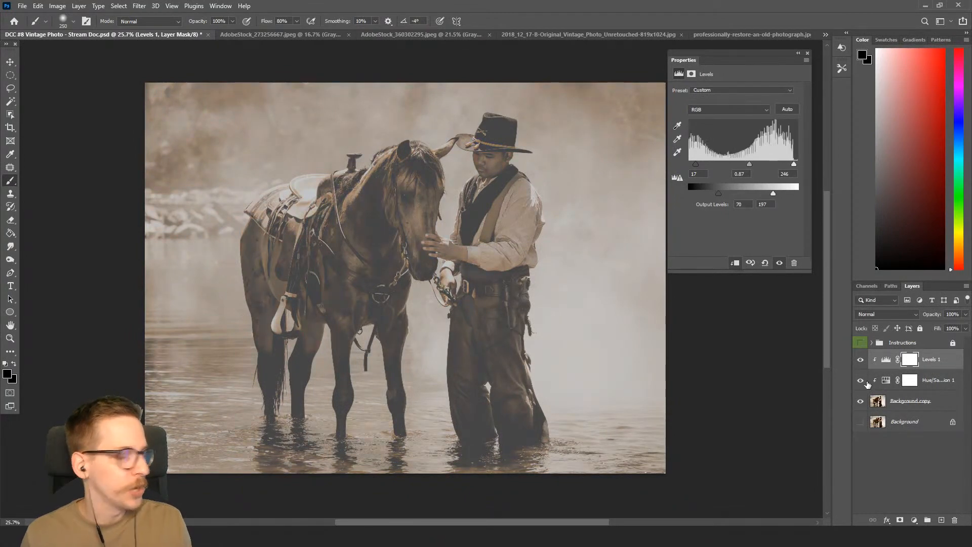
Set the Hue/Saturation layer's Saturation to 28, and reopen the Levels layer's adjustment settings.
{"action": "left_click", "coordinate": [883, 382]}
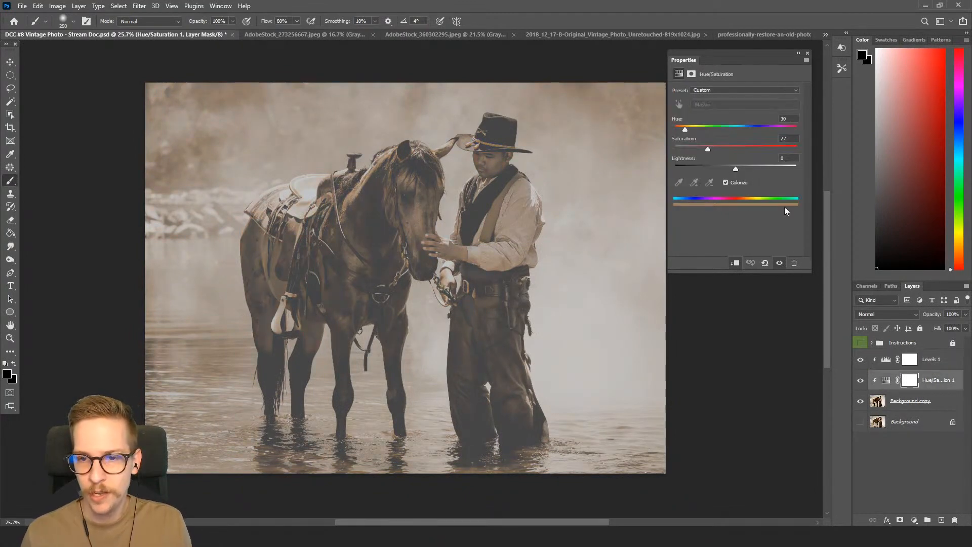
{"action": "mouse_move", "coordinate": [708, 151]}
{"action": "left_mouse_down"}
{"action": "mouse_move", "coordinate": [730, 156]}
{"action": "mouse_move", "coordinate": [709, 150]}
{"action": "left_mouse_up"}
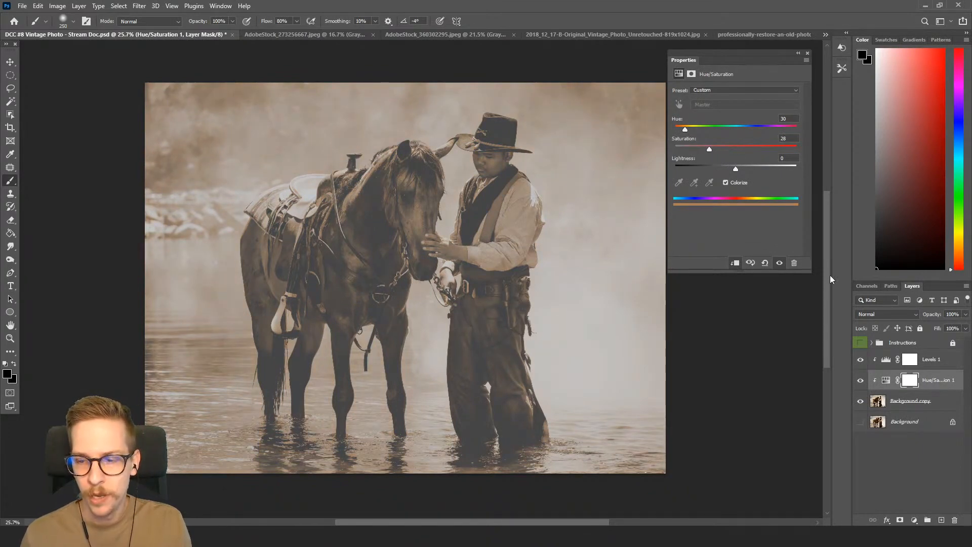
{"action": "left_click", "coordinate": [909, 360]}
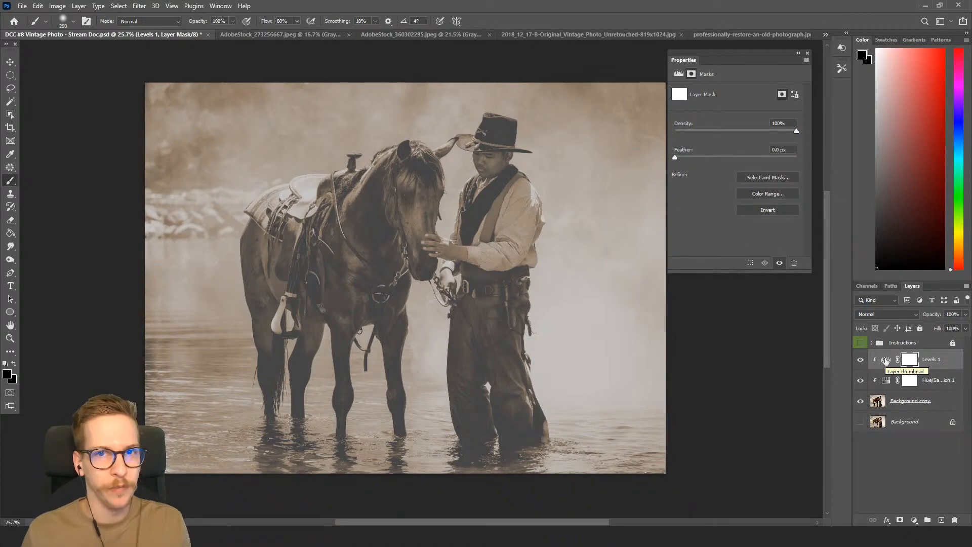
{"action": "left_click", "coordinate": [885, 361]}
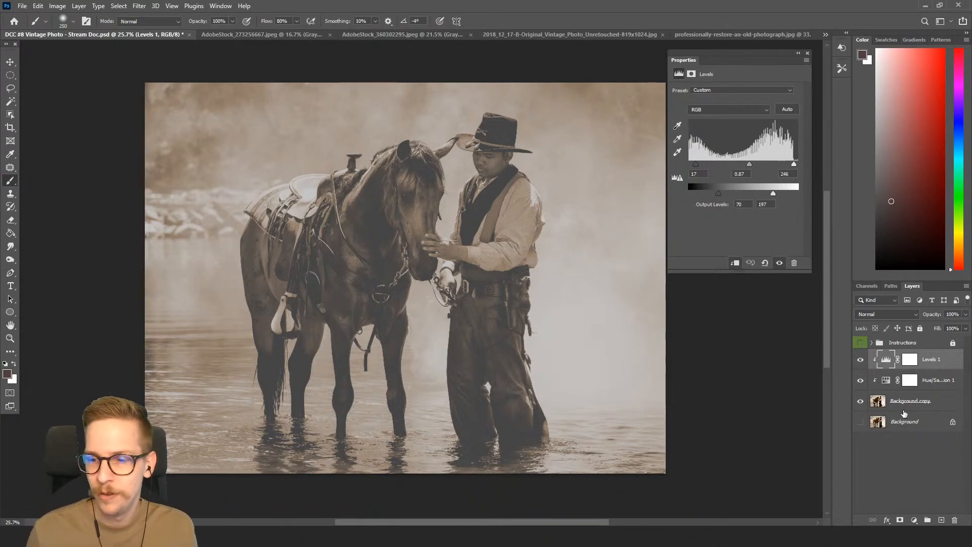
Create a new layer named Vignette above the Levels layer, with the Multiply blend mode at 100% opacity.
{"action": "left_click", "coordinate": [880, 361]}
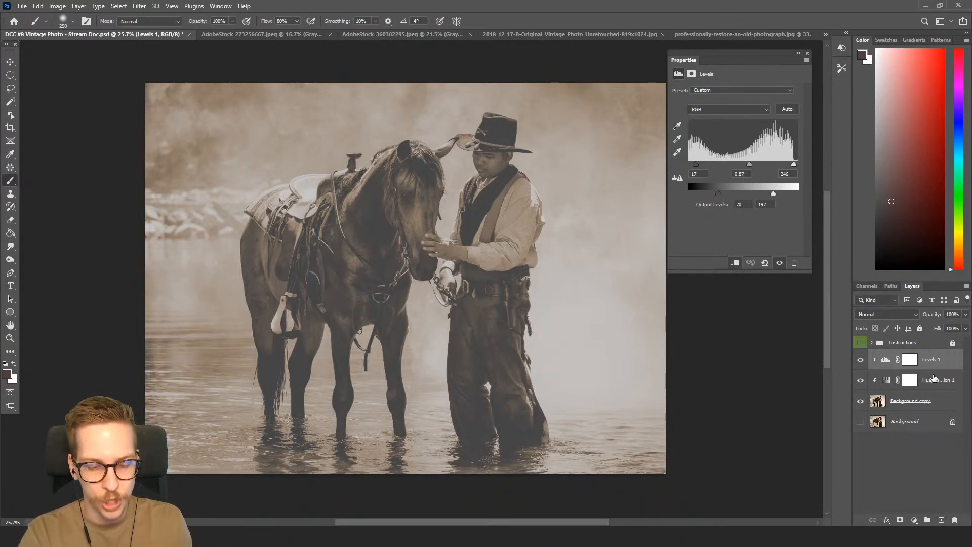
{"action": "key", "text": "ctrl+shift+n"}
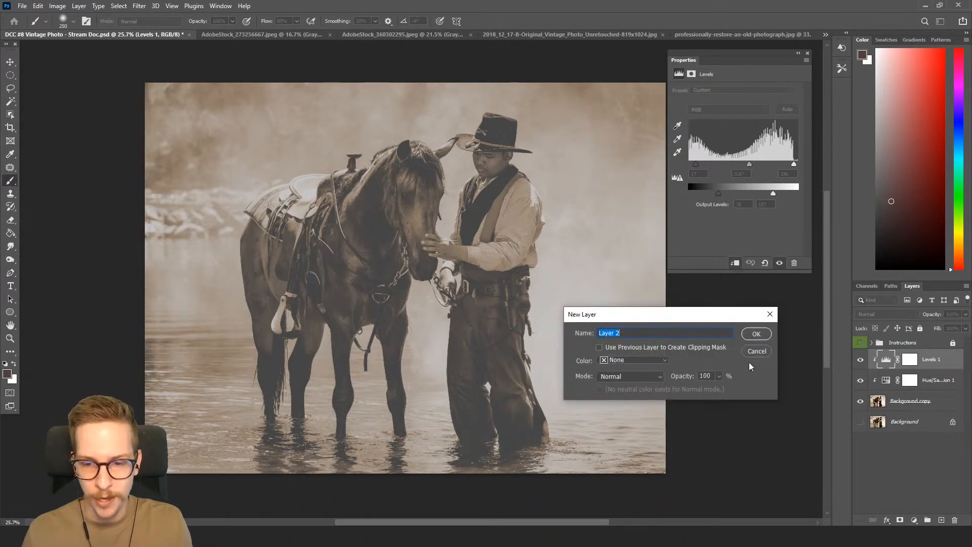
{"action": "type", "text": "Multiply"}
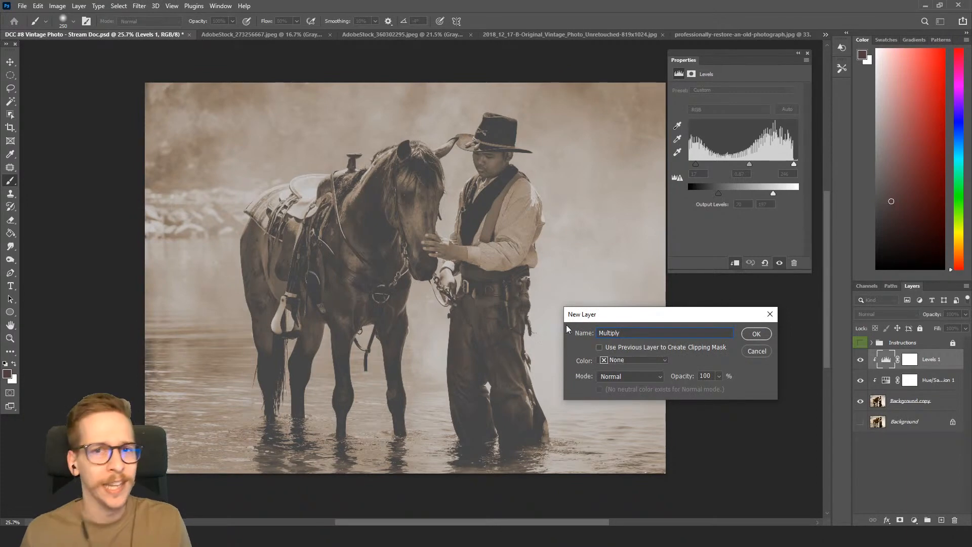
{"action": "left_click_drag", "start_coordinate": [620, 332], "coordinate": [558, 335]}
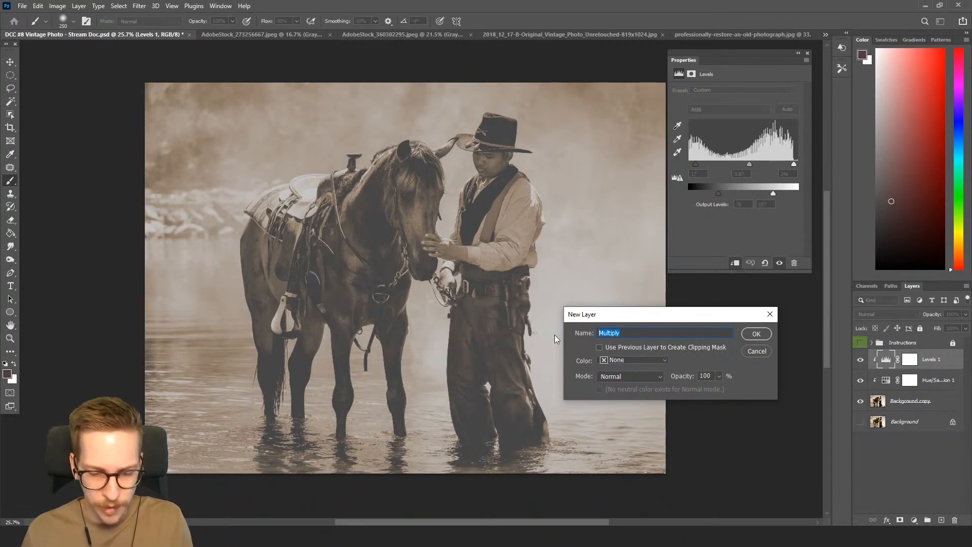
{"action": "type", "text": "Vignette"}
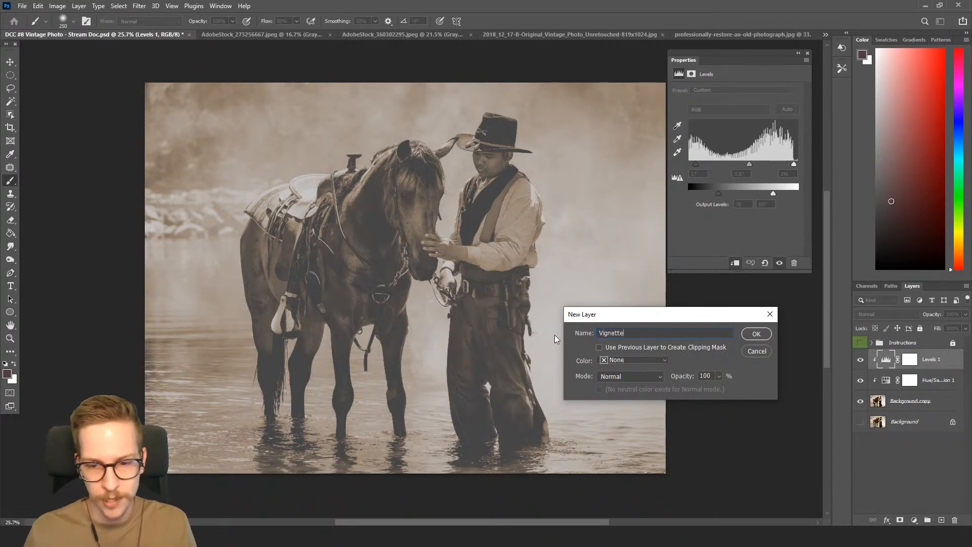
{"action": "left_click", "coordinate": [633, 376]}
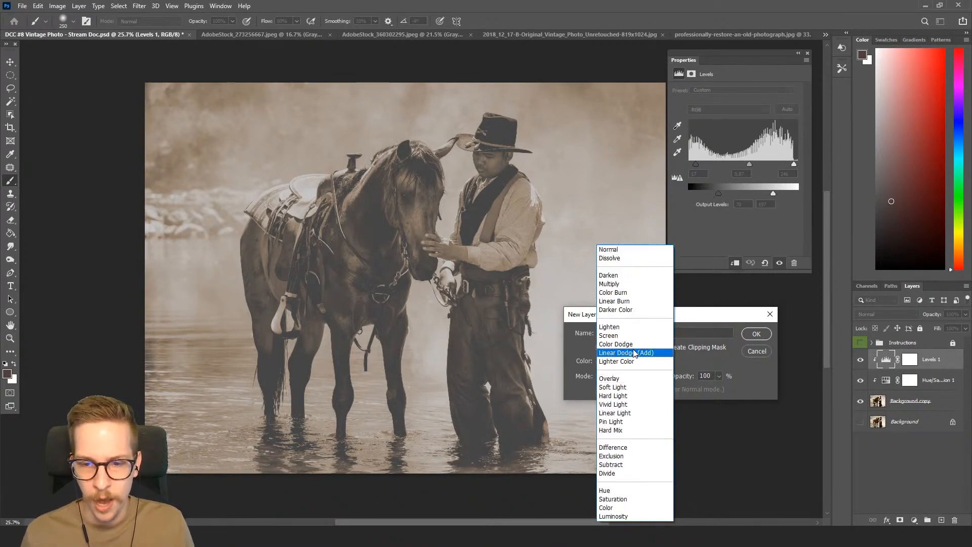
{"action": "left_click", "coordinate": [619, 285]}
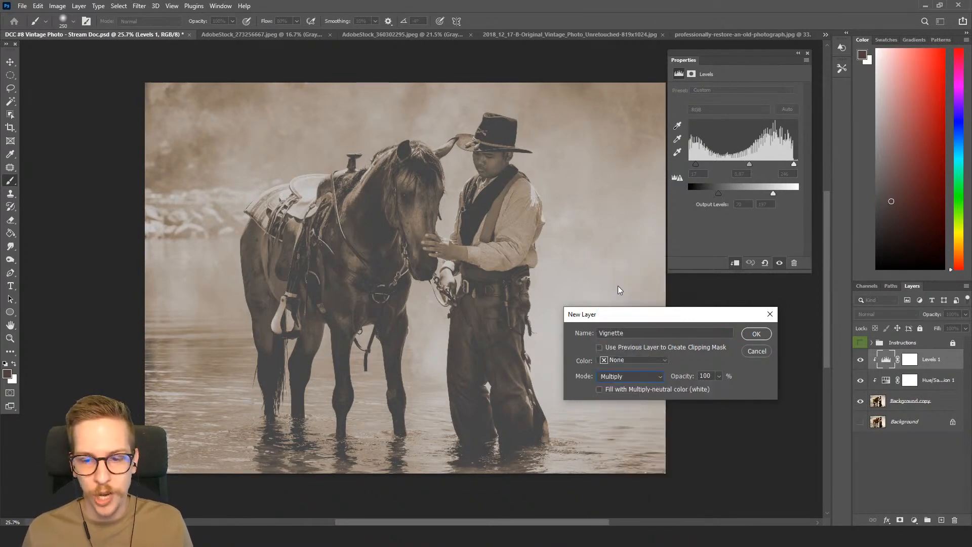
{"action": "left_click", "coordinate": [755, 334]}
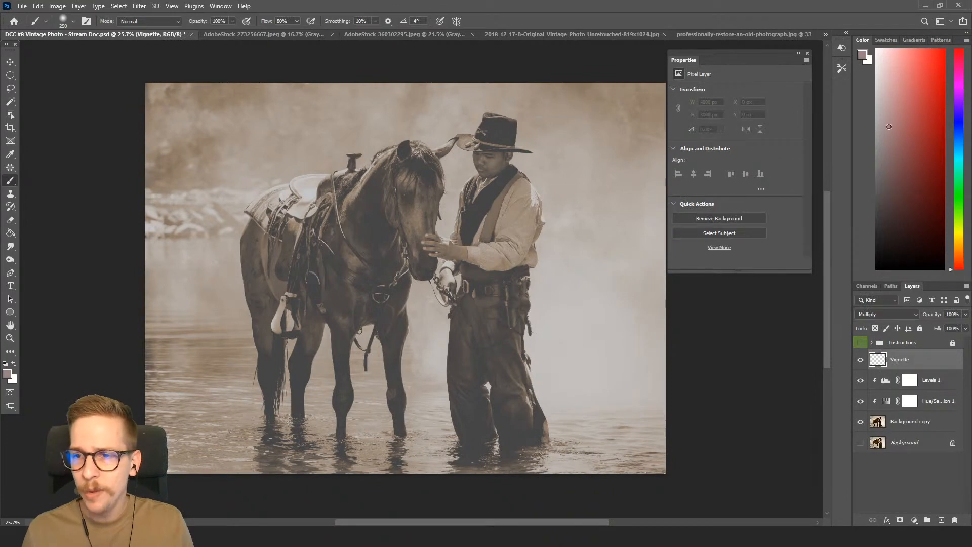
Fill the Vignette layer with a light warm gray and compare the photo with and without it.
{"action": "mouse_move", "coordinate": [889, 127]}
{"action": "left_mouse_down"}
{"action": "mouse_move", "coordinate": [878, 89]}
{"action": "mouse_move", "coordinate": [878, 117]}
{"action": "left_mouse_up"}
{"action": "key", "text": "g"}
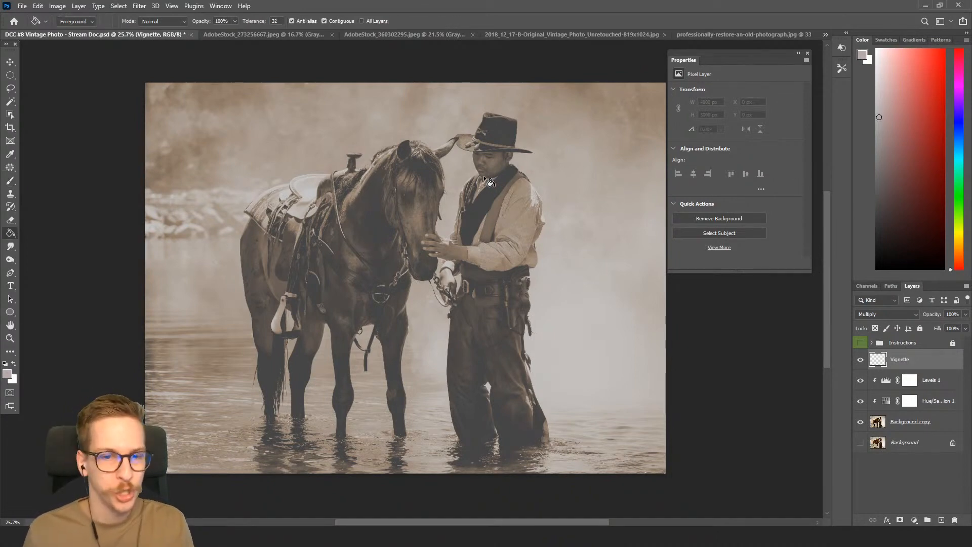
{"action": "left_click", "coordinate": [424, 182]}
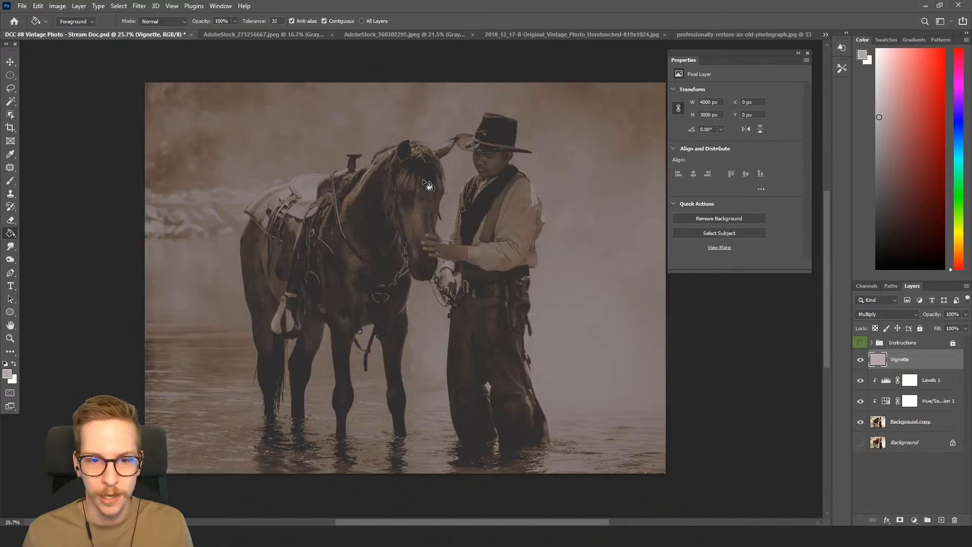
{"action": "left_click", "coordinate": [863, 362]}
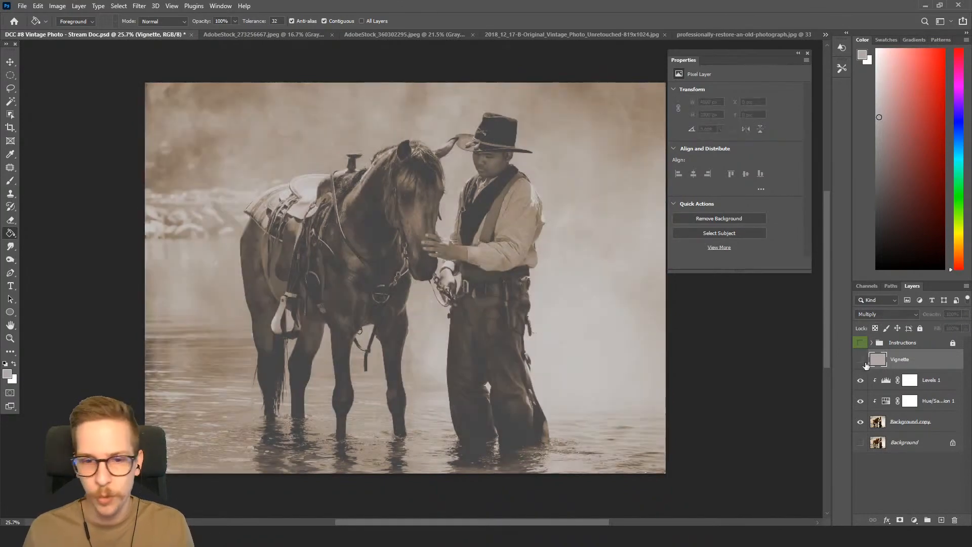
{"action": "left_click", "coordinate": [863, 361]}
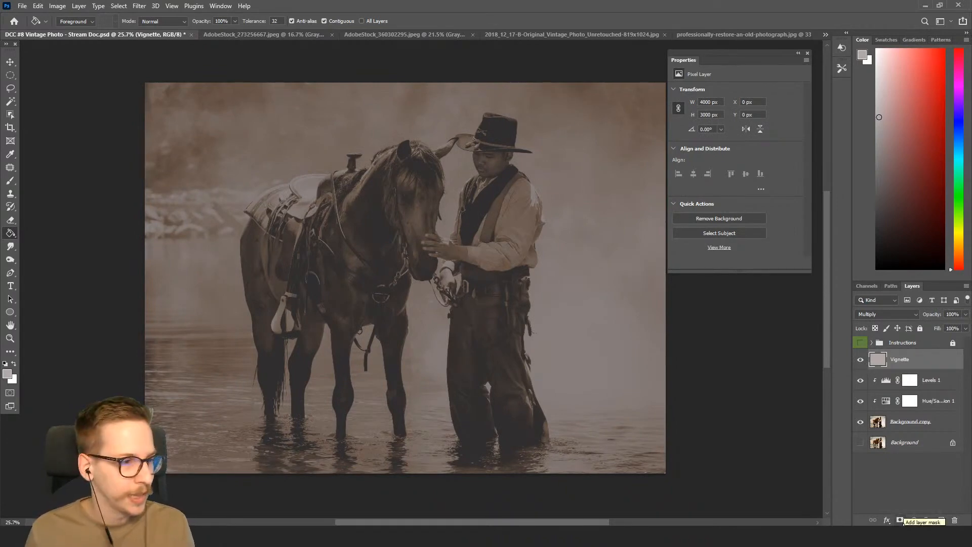
Add a layer mask to the Vignette layer and enlarge the black brush to 1200.
{"action": "left_click", "coordinate": [900, 520]}
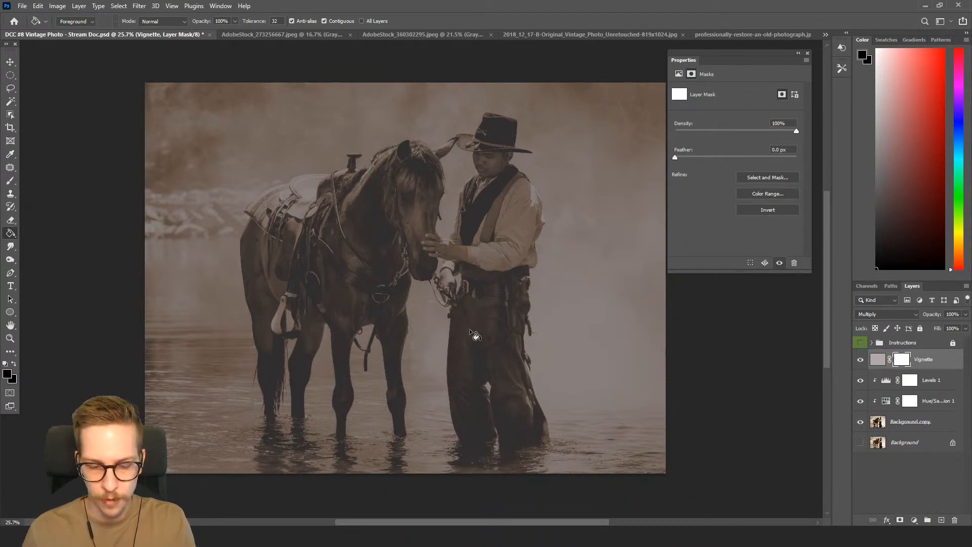
{"action": "key", "text": "b"}
{"action": "key", "text": "bracketright"}
{"action": "key", "text": "bracketright"}
{"action": "key", "text": "bracketright"}
{"action": "key", "text": "bracketright"}
{"action": "key", "text": "bracketright"}
{"action": "key", "text": "bracketright"}
{"action": "key", "text": "bracketright"}
{"action": "key", "text": "bracketright"}
{"action": "key", "text": "bracketright"}
{"action": "key", "text": "bracketright"}
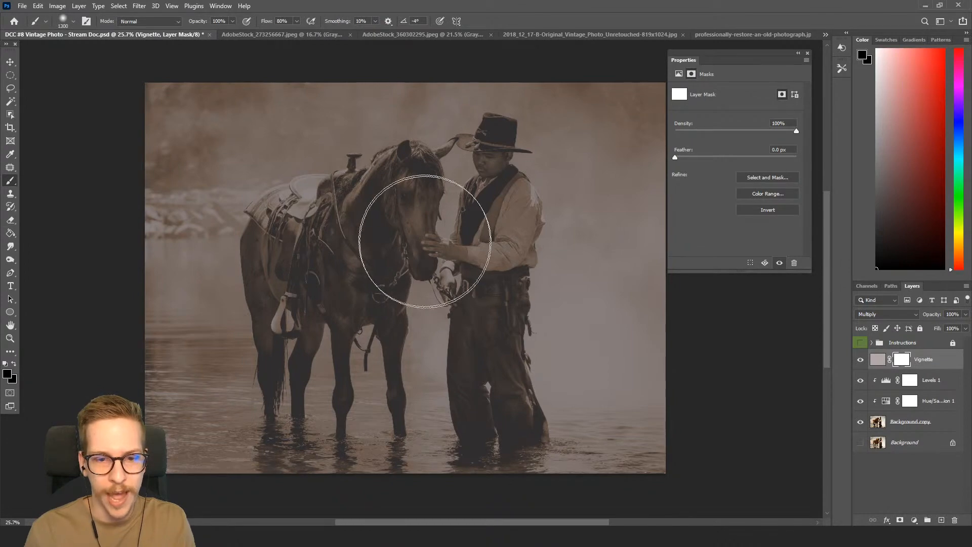
Paint black on the Vignette mask over the horse, cowboy and central background with a soft brush enlarged to 1700 and 1800.
{"action": "mouse_move", "coordinate": [434, 260]}
{"action": "left_mouse_down"}
{"action": "mouse_move", "coordinate": [345, 202]}
{"action": "mouse_move", "coordinate": [455, 243]}
{"action": "mouse_move", "coordinate": [440, 276]}
{"action": "left_mouse_up"}
{"action": "key", "text": "ctrl+z"}
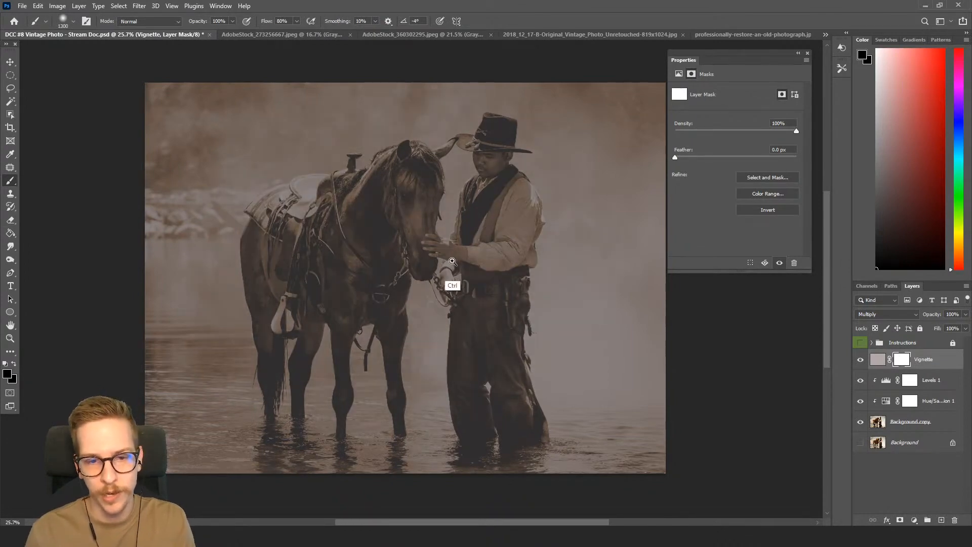
{"action": "scroll", "coordinate": [441, 277], "scroll_direction": "down", "scroll_amount": 2}
{"action": "key", "text": "bracketright"}
{"action": "key", "text": "bracketright"}
{"action": "key", "text": "bracketright"}
{"action": "key", "text": "bracketright"}
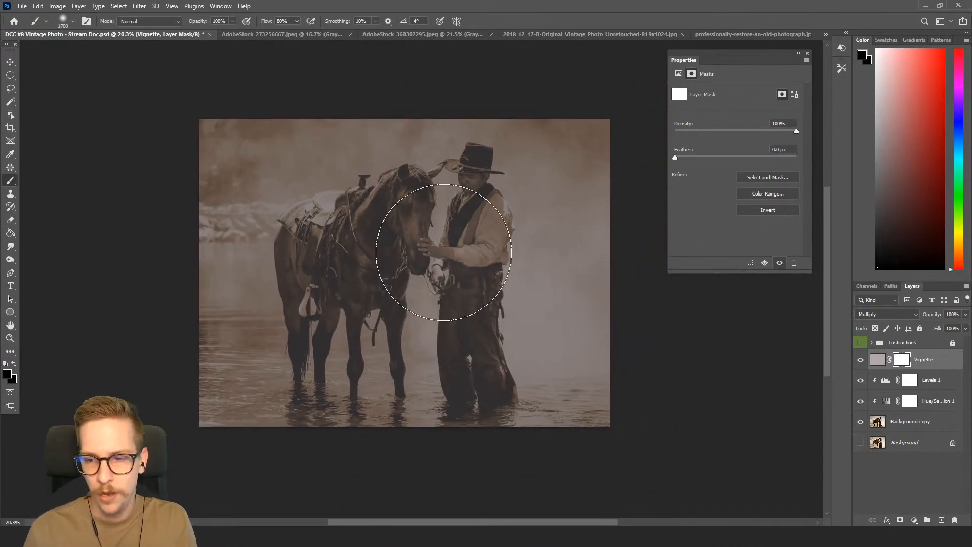
{"action": "mouse_move", "coordinate": [423, 249]}
{"action": "left_mouse_down"}
{"action": "mouse_move", "coordinate": [354, 271]}
{"action": "mouse_move", "coordinate": [473, 271]}
{"action": "mouse_move", "coordinate": [342, 259]}
{"action": "mouse_move", "coordinate": [473, 254]}
{"action": "mouse_move", "coordinate": [465, 220]}
{"action": "mouse_move", "coordinate": [317, 255]}
{"action": "left_mouse_up"}
{"action": "key", "text": "bracketright"}
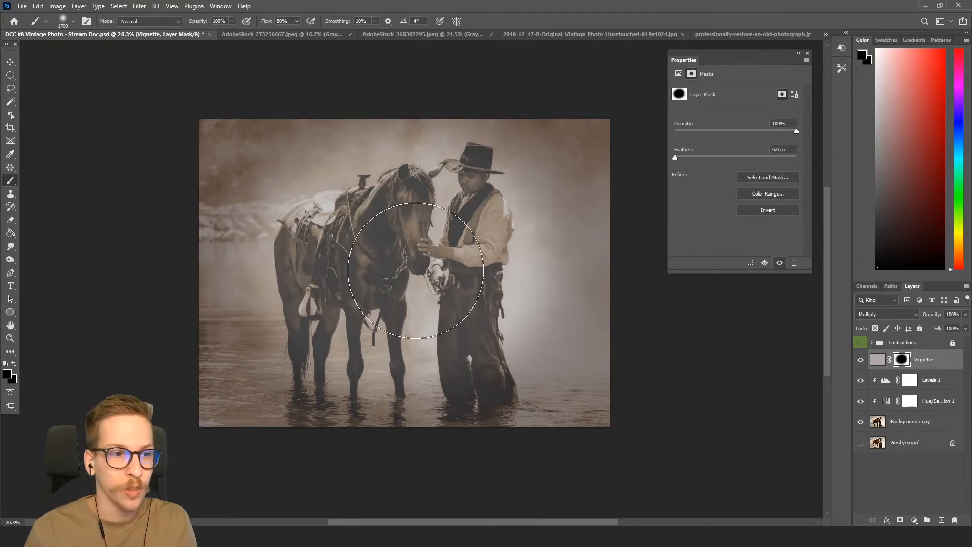
{"action": "mouse_move", "coordinate": [378, 311]}
{"action": "left_mouse_down"}
{"action": "mouse_move", "coordinate": [354, 253]}
{"action": "mouse_move", "coordinate": [324, 263]}
{"action": "mouse_move", "coordinate": [354, 284]}
{"action": "mouse_move", "coordinate": [462, 310]}
{"action": "mouse_move", "coordinate": [445, 354]}
{"action": "mouse_move", "coordinate": [455, 329]}
{"action": "mouse_move", "coordinate": [537, 253]}
{"action": "mouse_move", "coordinate": [456, 323]}
{"action": "mouse_move", "coordinate": [249, 282]}
{"action": "mouse_move", "coordinate": [358, 191]}
{"action": "mouse_move", "coordinate": [238, 217]}
{"action": "mouse_move", "coordinate": [420, 308]}
{"action": "left_mouse_up"}
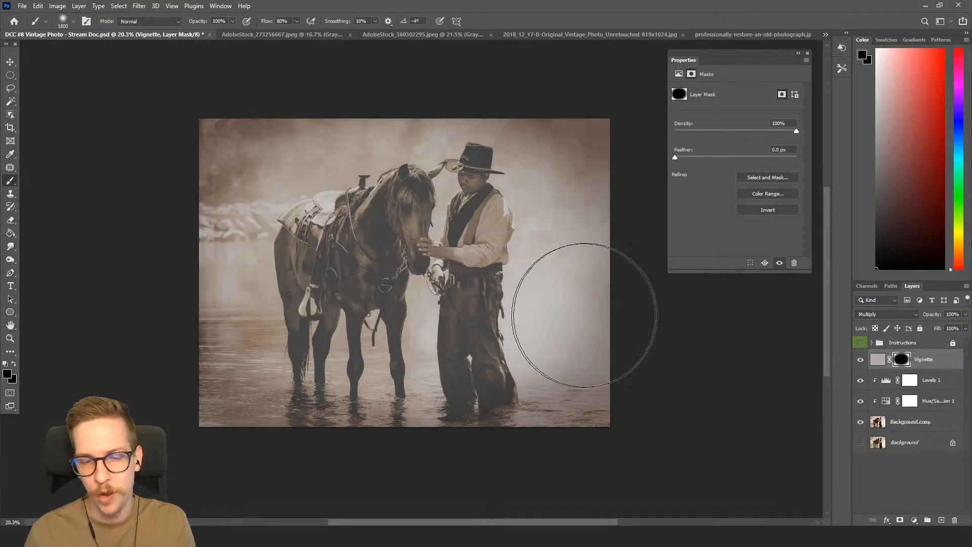
Try to paint white on the Vignette mask along the photo's upper edge with a smaller brush.
{"action": "key", "text": "x"}
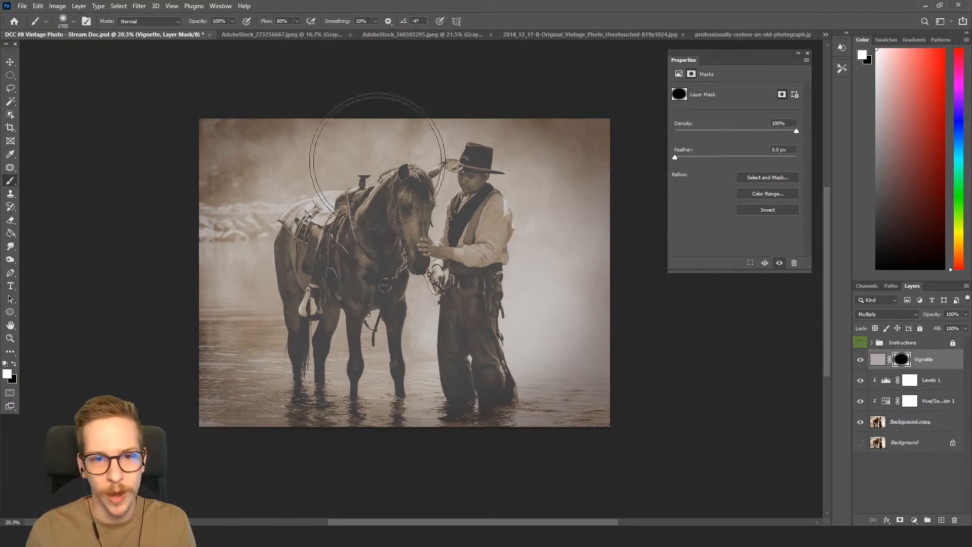
{"action": "key", "text": "bracketleft"}
{"action": "left_click_drag", "start_coordinate": [349, 129], "coordinate": [590, 178]}
{"action": "key", "text": "ctrl+z"}
{"action": "key", "text": "x"}
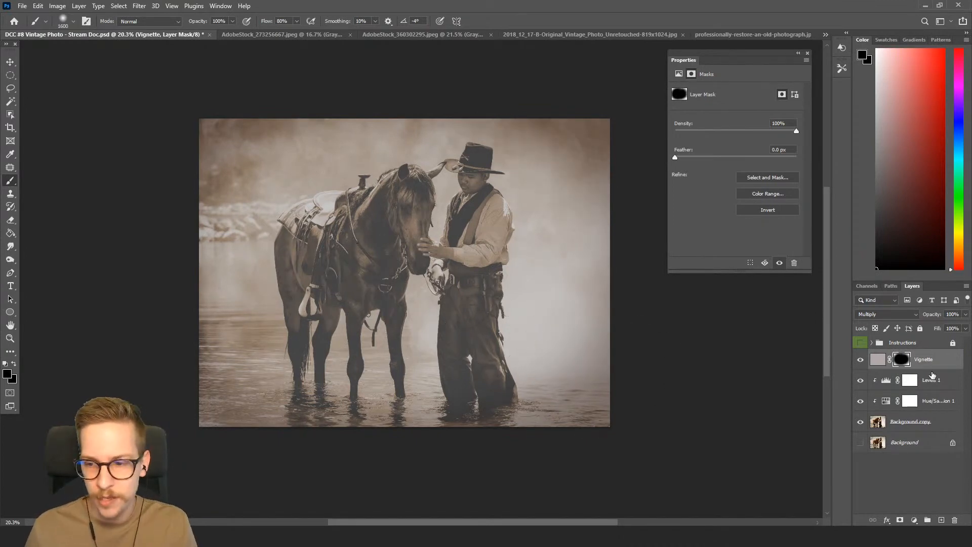
Clip the Vignette layer to the layers below it and compare the photo with and without the vignette.
{"action": "right_click", "coordinate": [936, 359]}
{"action": "left_click", "coordinate": [873, 293]}
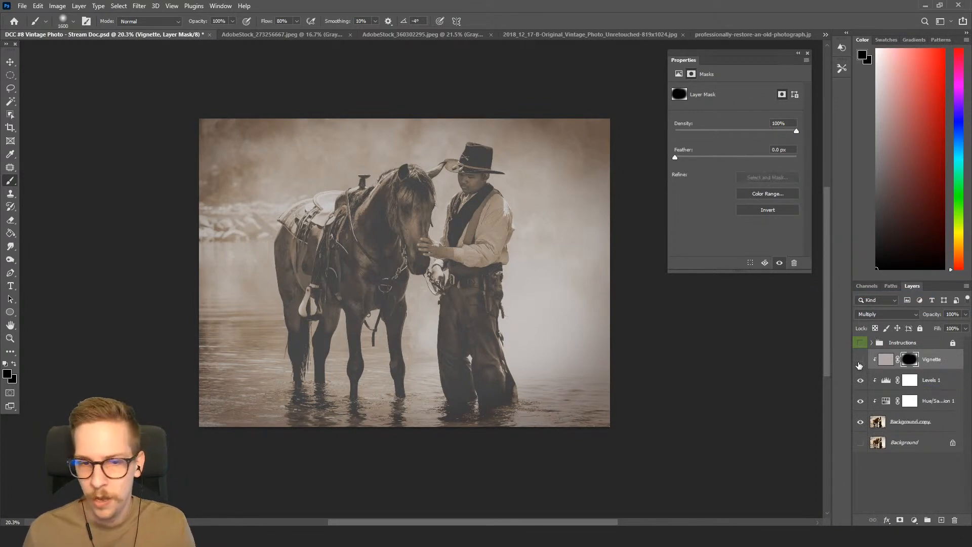
{"action": "left_click", "coordinate": [860, 361]}
{"action": "left_click", "coordinate": [860, 361]}
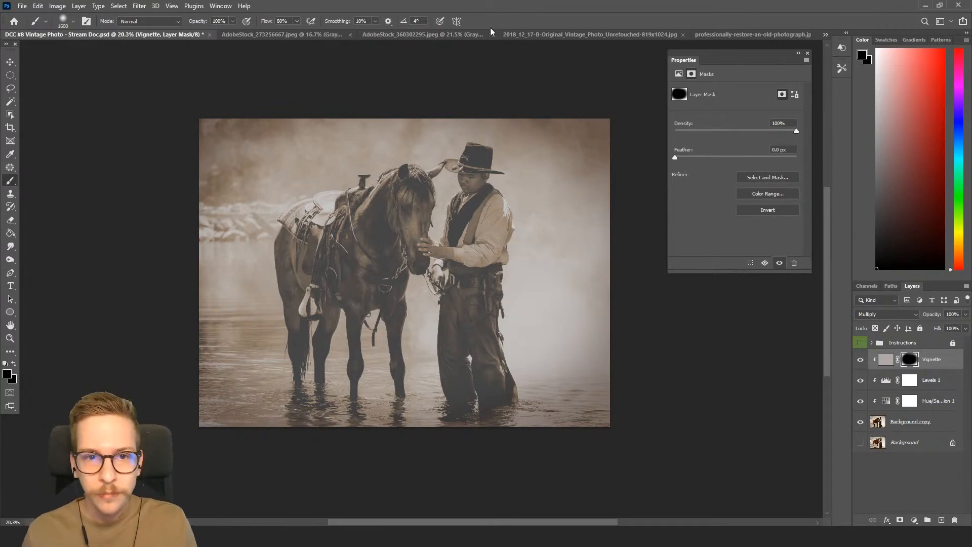
Copy the gray wall texture from AdobeStock_360302295.jpeg and paste it above the Vignette layer in the vintage photo document.
{"action": "left_click", "coordinate": [306, 37]}
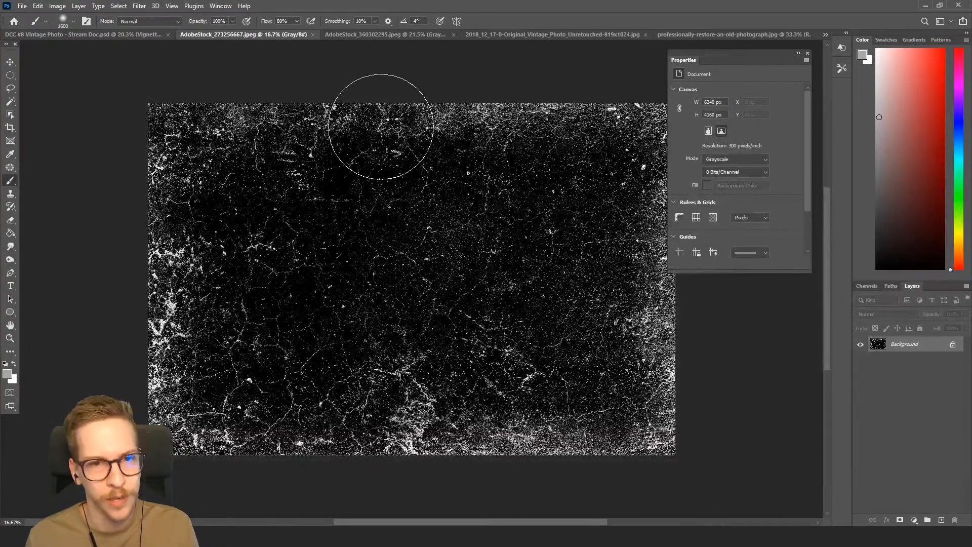
{"action": "left_click", "coordinate": [345, 35]}
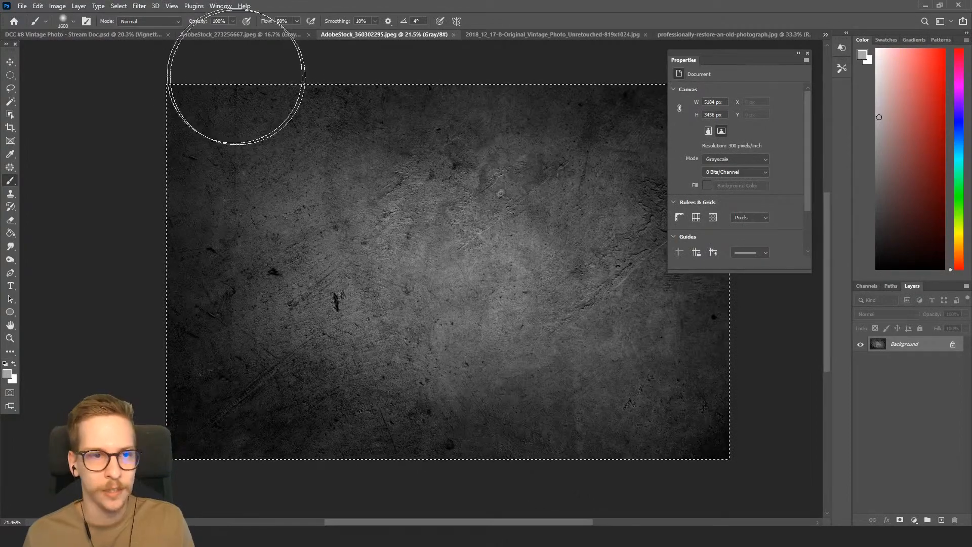
{"action": "left_click", "coordinate": [116, 34]}
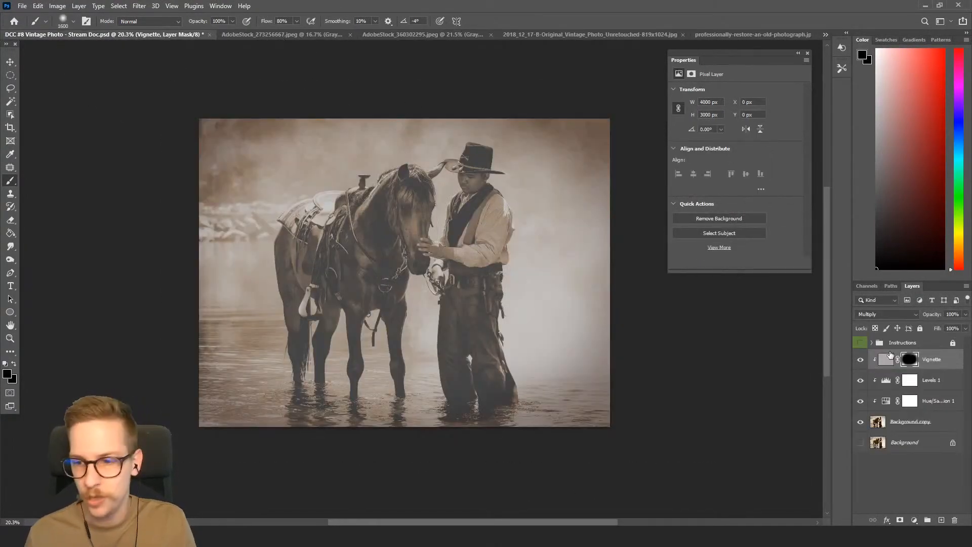
{"action": "key", "text": "ctrl+v"}
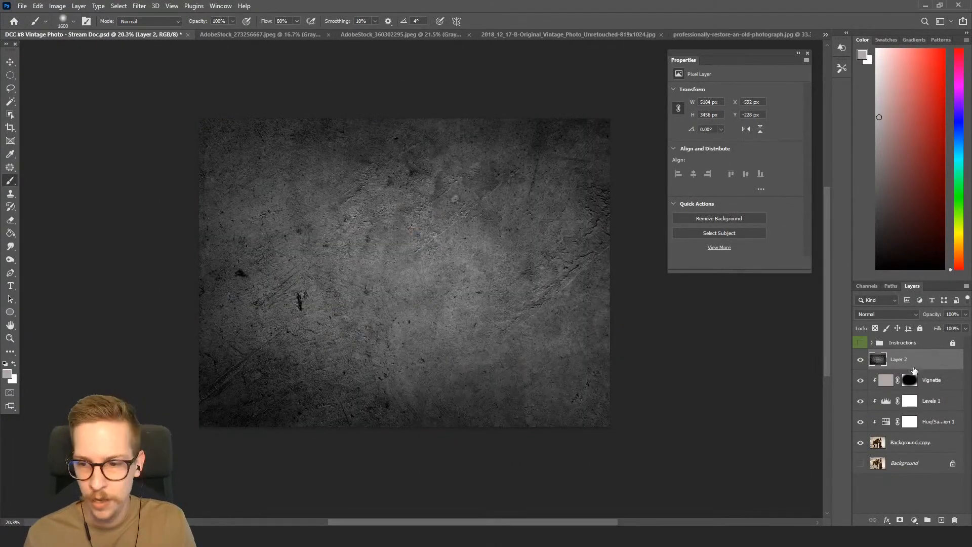
Move and scale the pasted texture non-proportionally to about 4042 × 3059 px so that it covers the whole photo.
{"action": "key", "text": "v"}
{"action": "left_click_drag", "start_coordinate": [670, 449], "coordinate": [592, 397]}
{"action": "left_click_drag", "start_coordinate": [483, 310], "coordinate": [543, 328]}
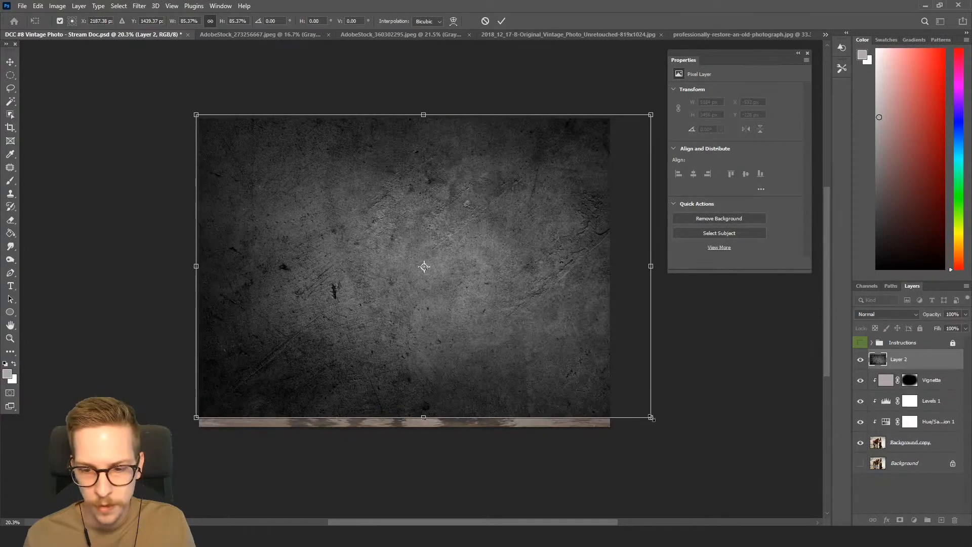
{"action": "left_click_drag", "start_coordinate": [650, 417], "coordinate": [610, 429]}
{"action": "key", "text": "ctrl+z"}
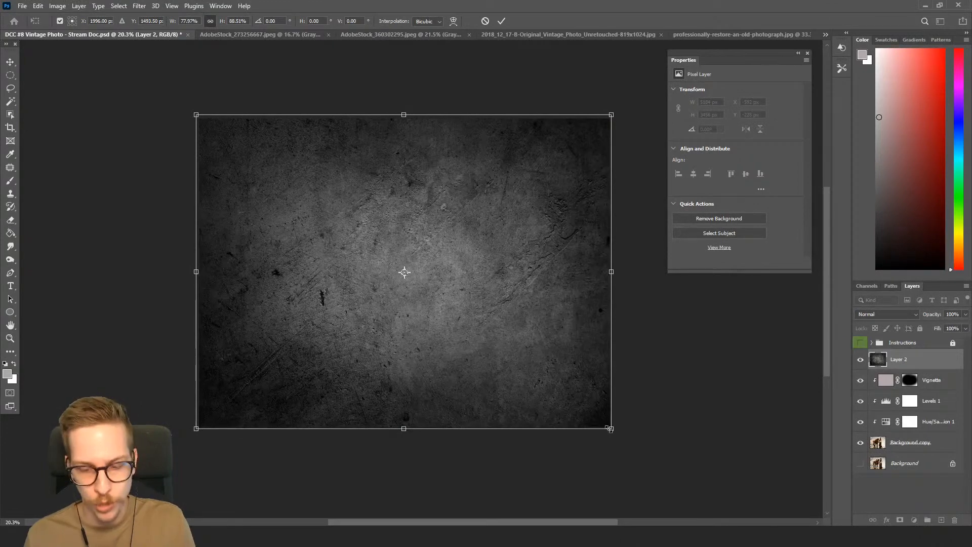
{"action": "key", "text": "Return"}
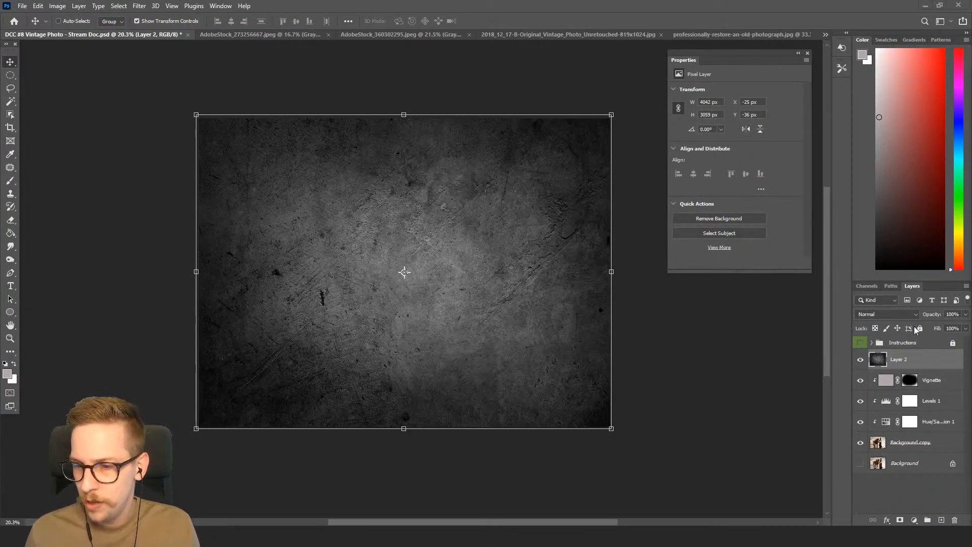
Try the darkening blend modes Darken, Multiply and Linear Burn on the texture layer.
{"action": "left_click", "coordinate": [900, 312]}
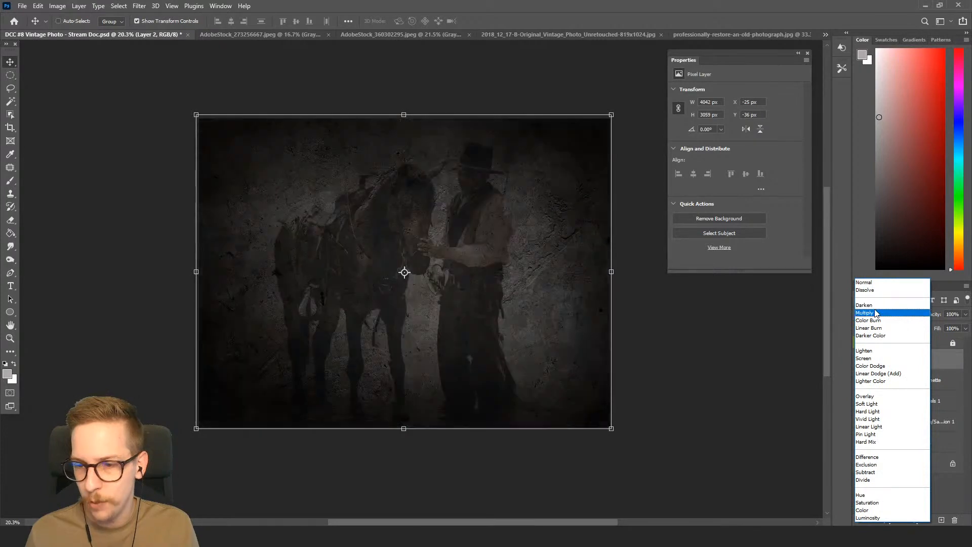
{"action": "left_click", "coordinate": [877, 305]}
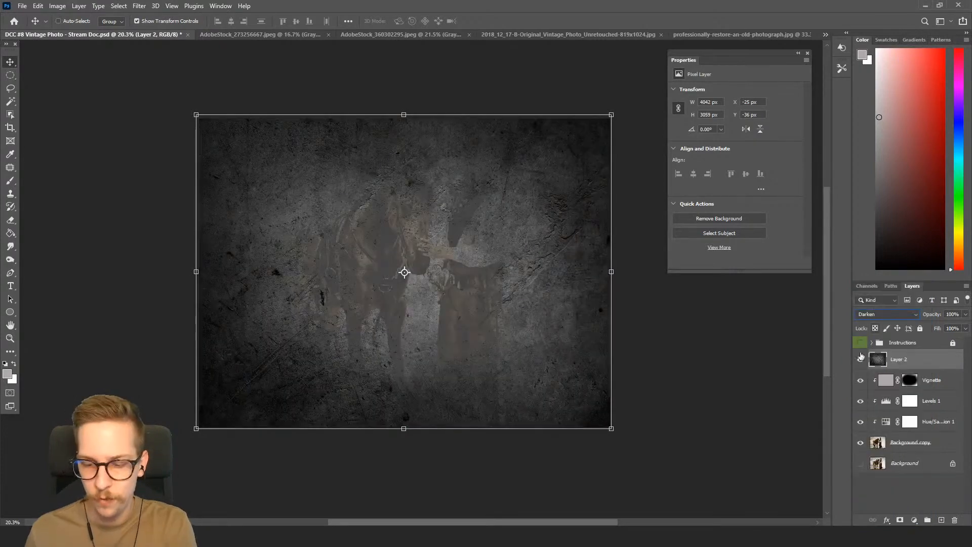
{"action": "left_click", "coordinate": [872, 314]}
{"action": "left_click", "coordinate": [863, 309]}
{"action": "key", "text": "shift+plus"}
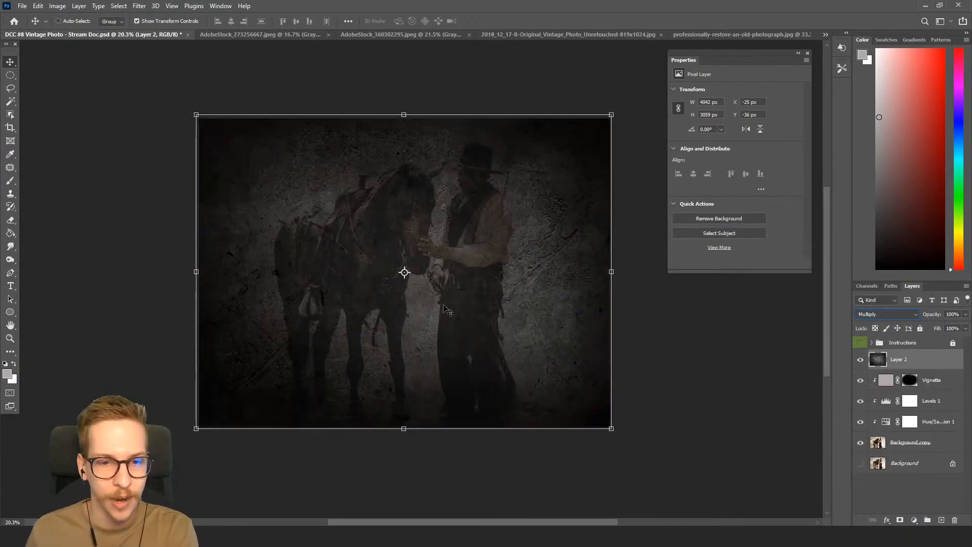
{"action": "key", "text": "shift+plus"}
{"action": "key", "text": "shift+minus"}
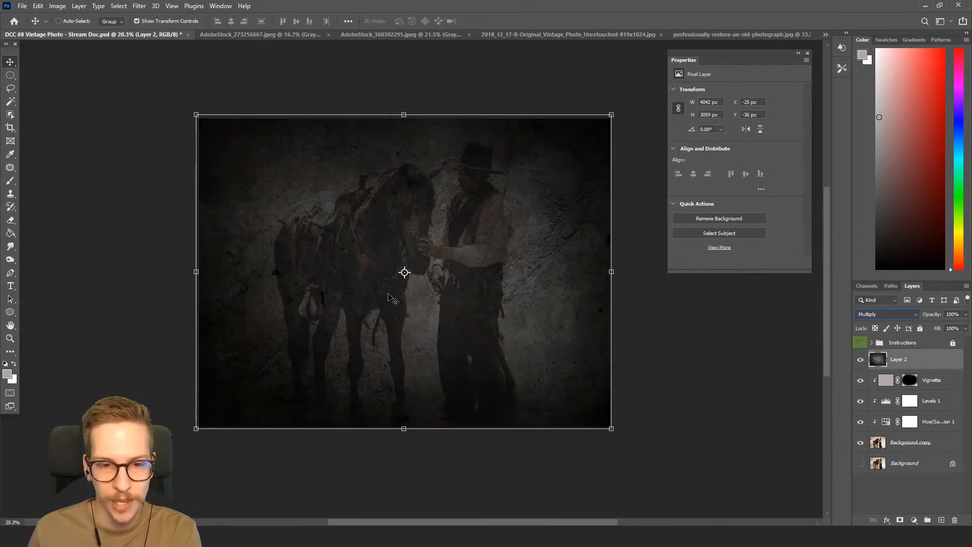
{"action": "key", "text": "shift+plus"}
{"action": "key", "text": "shift+plus"}
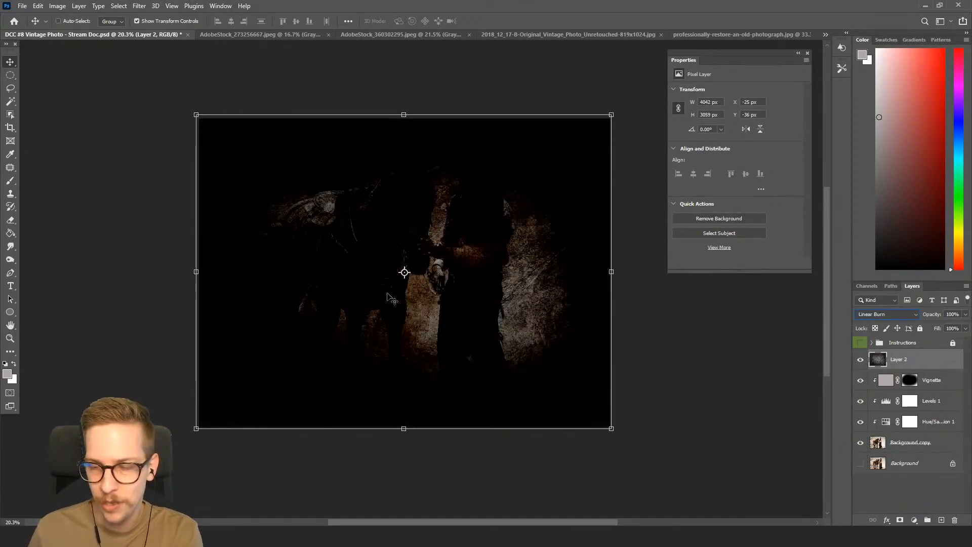
Try the lightening blend modes Lighten, Color Dodge, Linear Dodge (Add) and Lighter Color on the texture layer and inspect the effect on the subjects.
{"action": "key", "text": "shift+plus"}
{"action": "key", "text": "shift+plus"}
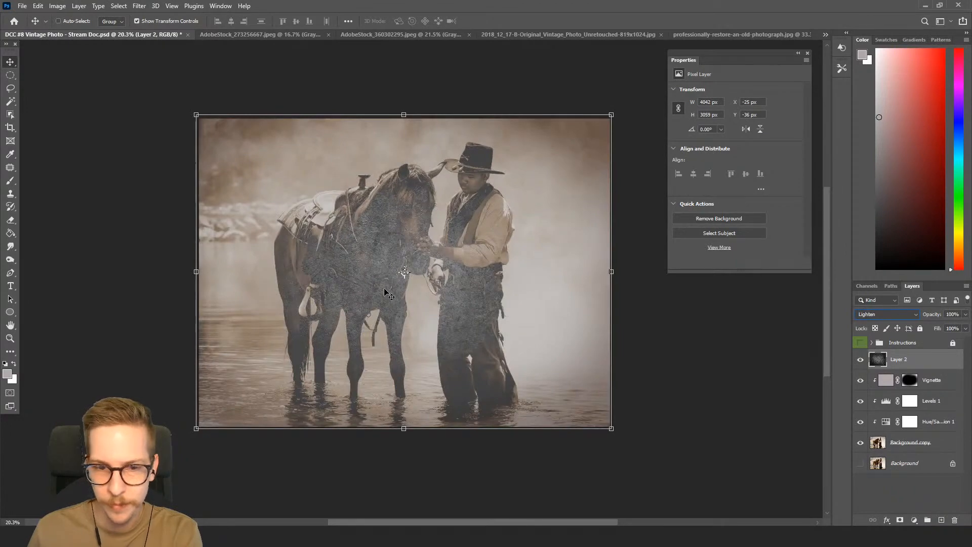
{"action": "key", "text": "shift+plus"}
{"action": "key", "text": "shift+minus"}
{"action": "key", "text": "shift+plus"}
{"action": "key", "text": "shift+plus"}
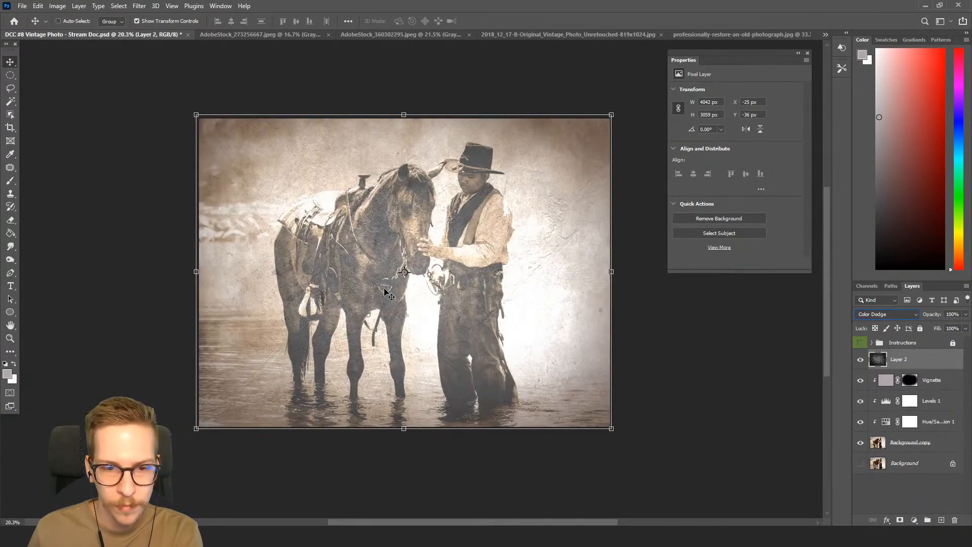
{"action": "key", "text": "shift+plus"}
{"action": "key", "text": "shift+minus"}
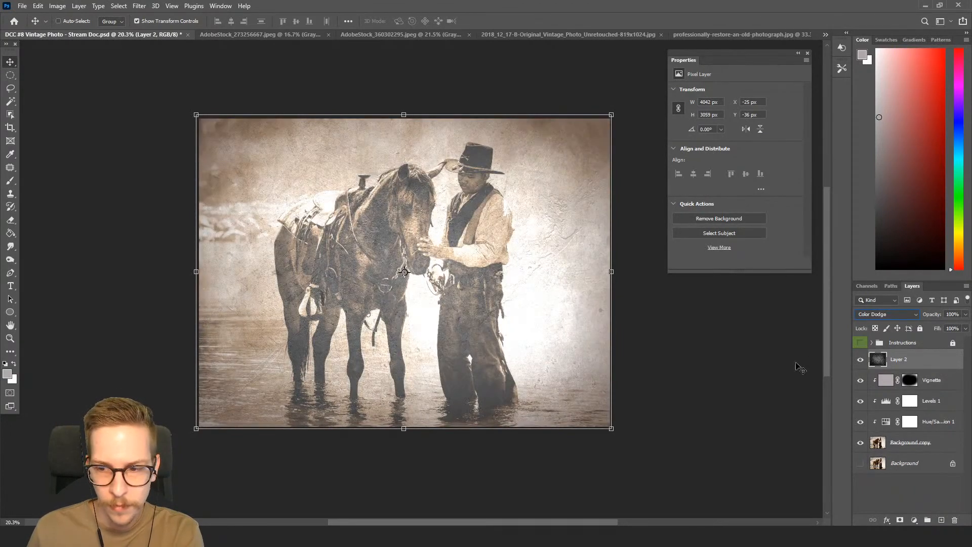
{"action": "key", "text": "shift+plus"}
{"action": "key", "text": "shift+minus"}
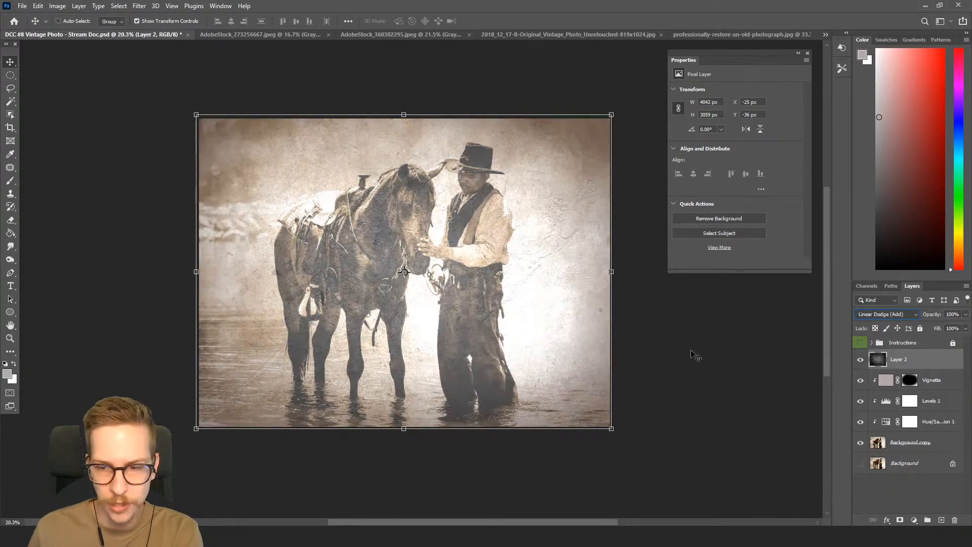
{"action": "key", "text": "shift+plus"}
{"action": "key", "text": "shift+plus"}
{"action": "key", "text": "shift+plus"}
{"action": "key", "text": "shift+minus"}
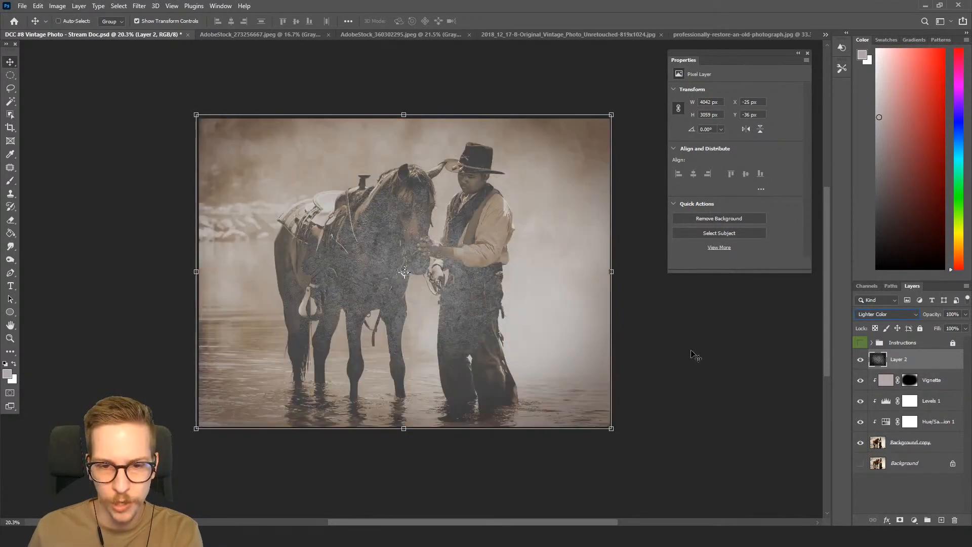
{"action": "key", "text": "shift+plus"}
{"action": "key", "text": "shift+minus"}
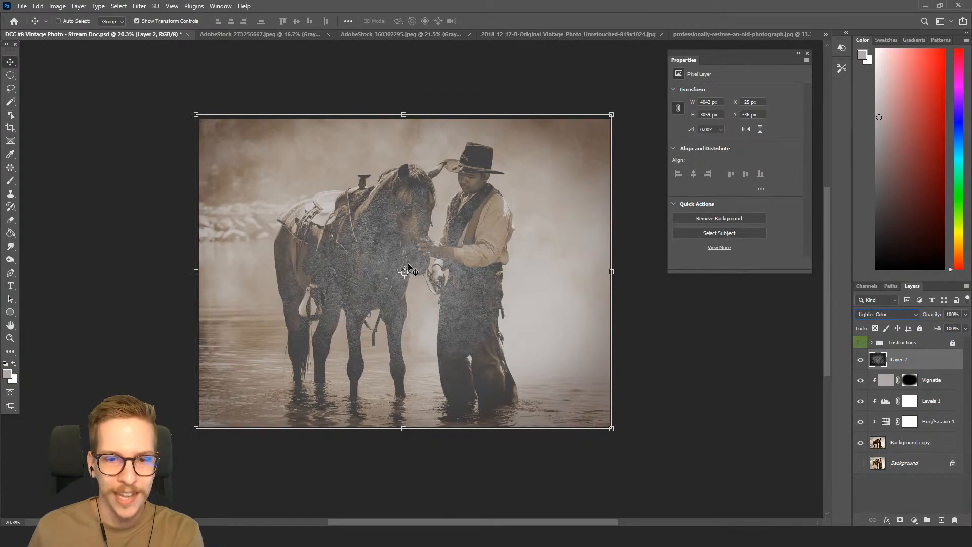
{"action": "scroll", "coordinate": [470, 245], "scroll_direction": "up", "scroll_amount": 4}
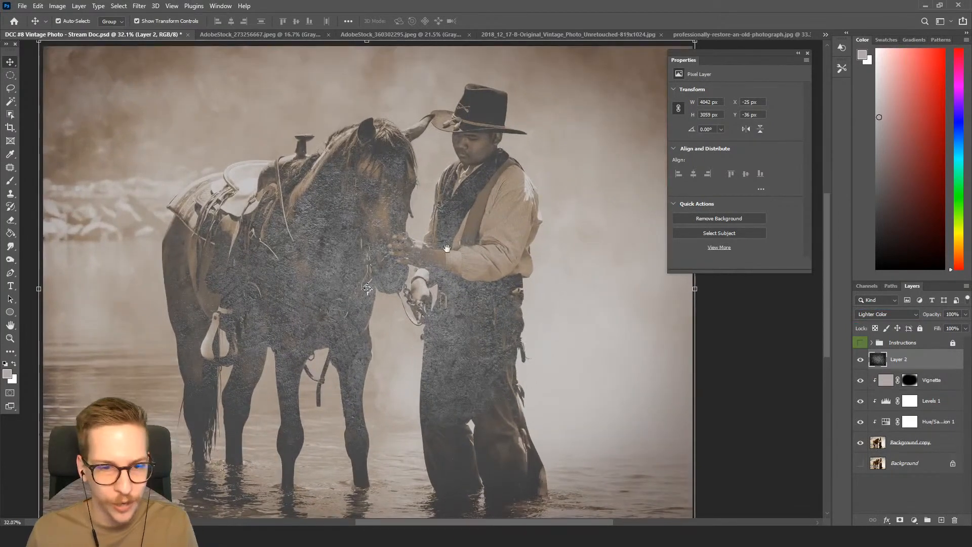
{"action": "scroll", "coordinate": [406, 243], "scroll_direction": "down", "scroll_amount": 3}
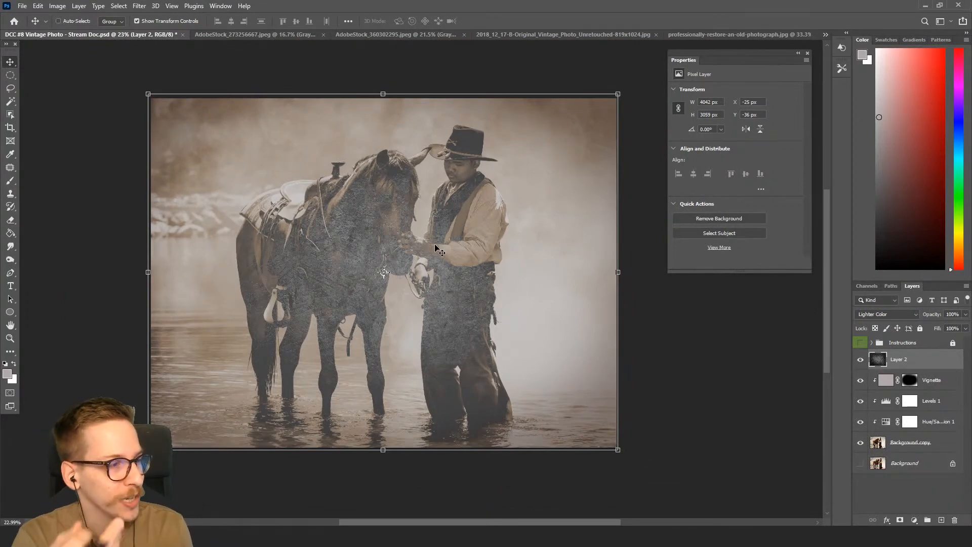
Set the texture layer's blend mode to Overlay.
{"action": "key", "text": "Left"}
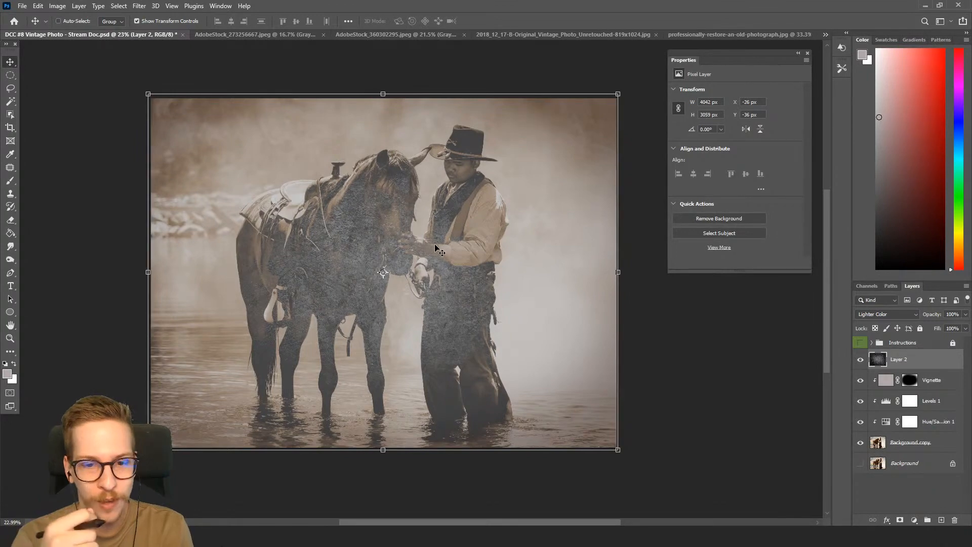
{"action": "left_click", "coordinate": [872, 314]}
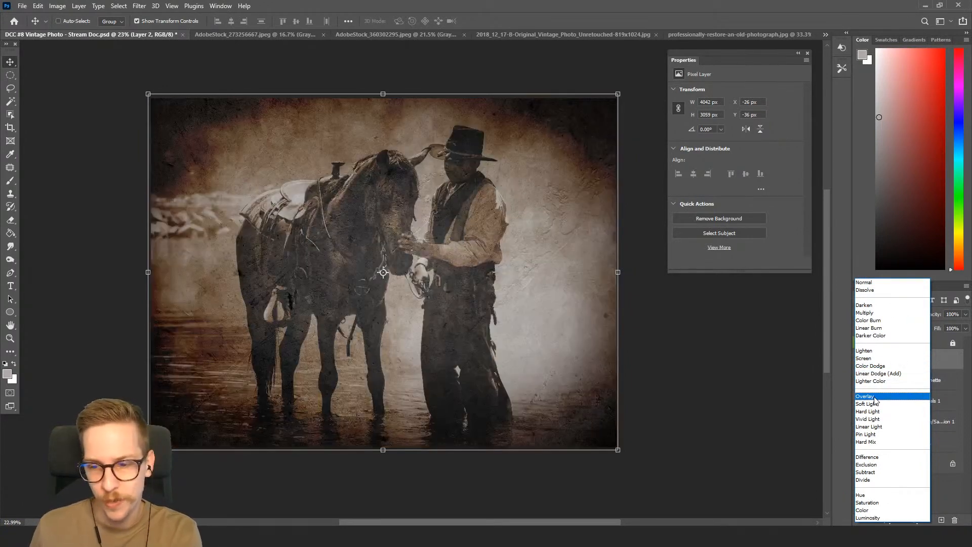
{"action": "left_click", "coordinate": [874, 398]}
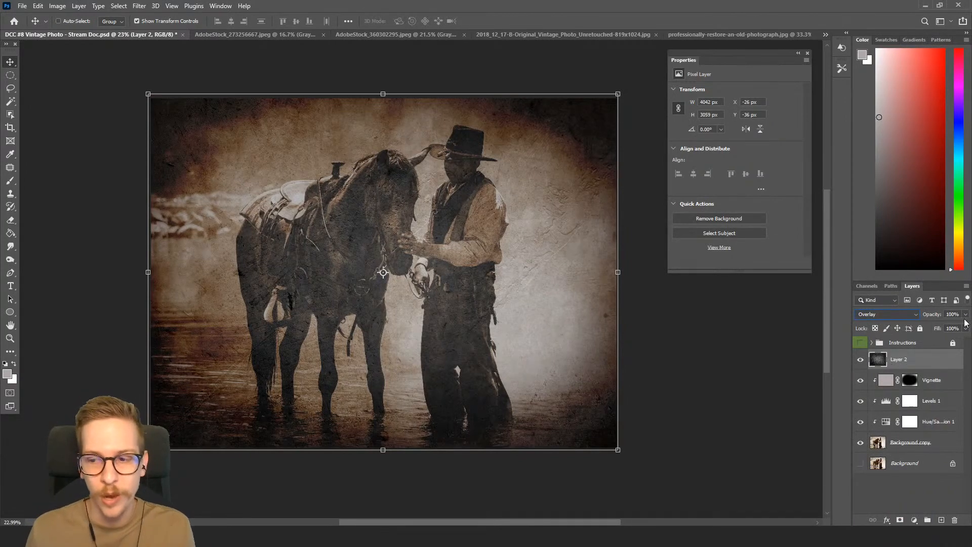
Lower the texture layer's opacity to 26%, comparing the photo with and without the texture.
{"action": "mouse_move", "coordinate": [965, 314]}
{"action": "left_mouse_down"}
{"action": "mouse_move", "coordinate": [960, 327]}
{"action": "mouse_move", "coordinate": [944, 328]}
{"action": "mouse_move", "coordinate": [968, 328]}
{"action": "left_mouse_up"}
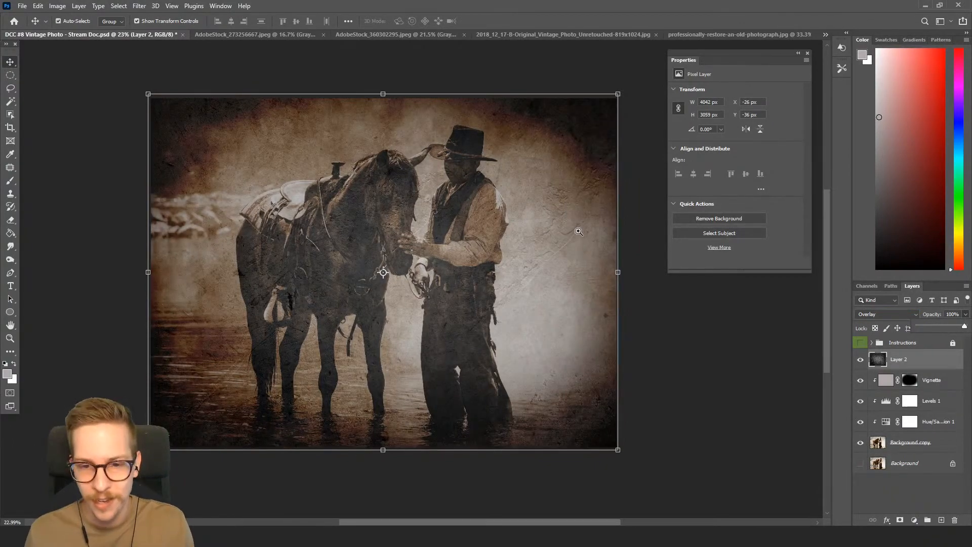
{"action": "left_click_drag", "start_coordinate": [579, 231], "coordinate": [620, 207]}
{"action": "left_click_drag", "start_coordinate": [580, 234], "coordinate": [547, 253]}
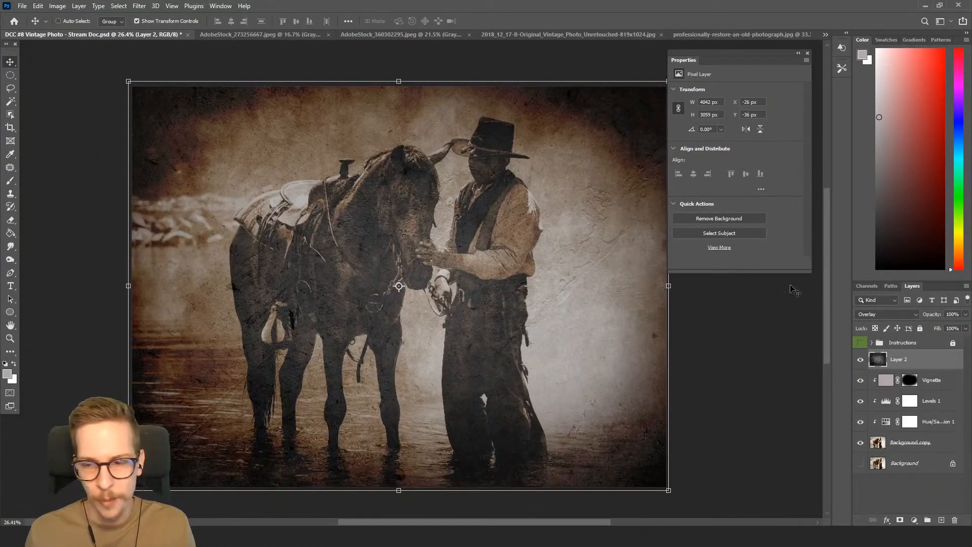
{"action": "left_click", "coordinate": [966, 315]}
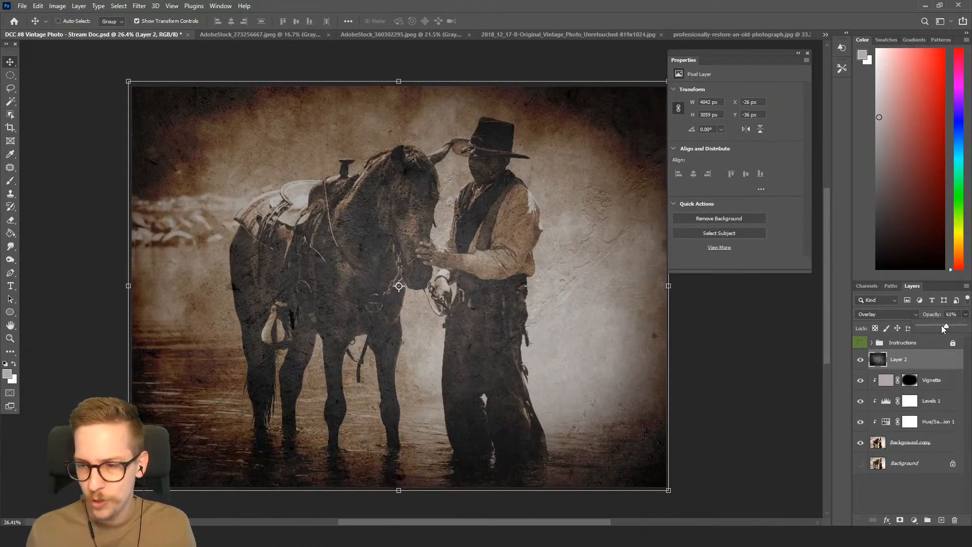
{"action": "left_click_drag", "start_coordinate": [941, 327], "coordinate": [927, 327]}
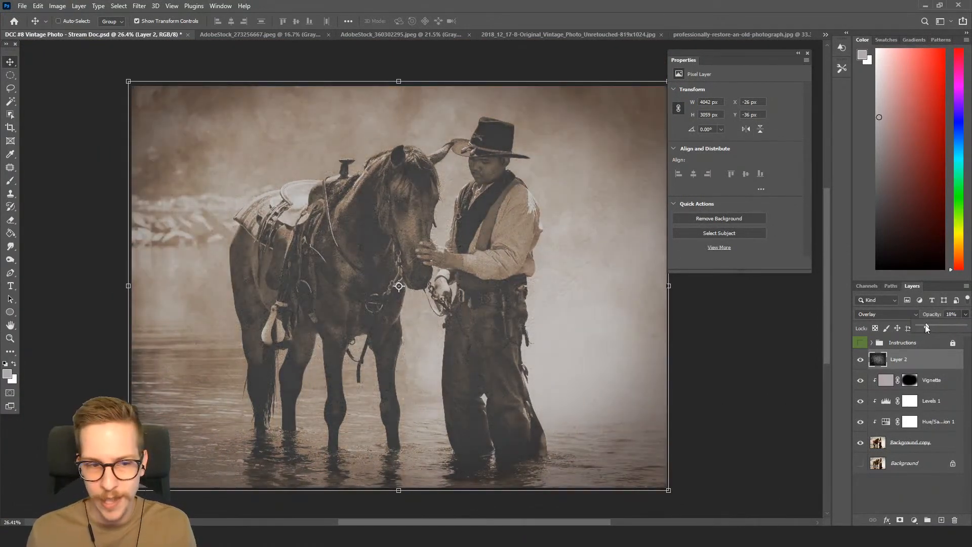
{"action": "left_click", "coordinate": [860, 360]}
{"action": "left_click", "coordinate": [860, 361]}
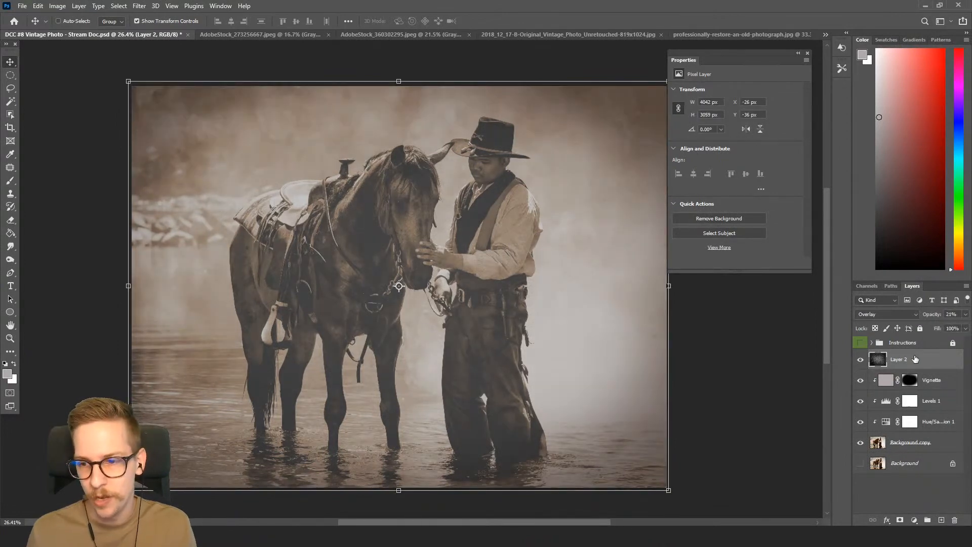
{"action": "left_click_drag", "start_coordinate": [509, 279], "coordinate": [497, 281]}
{"action": "left_click_drag", "start_coordinate": [503, 276], "coordinate": [498, 277]}
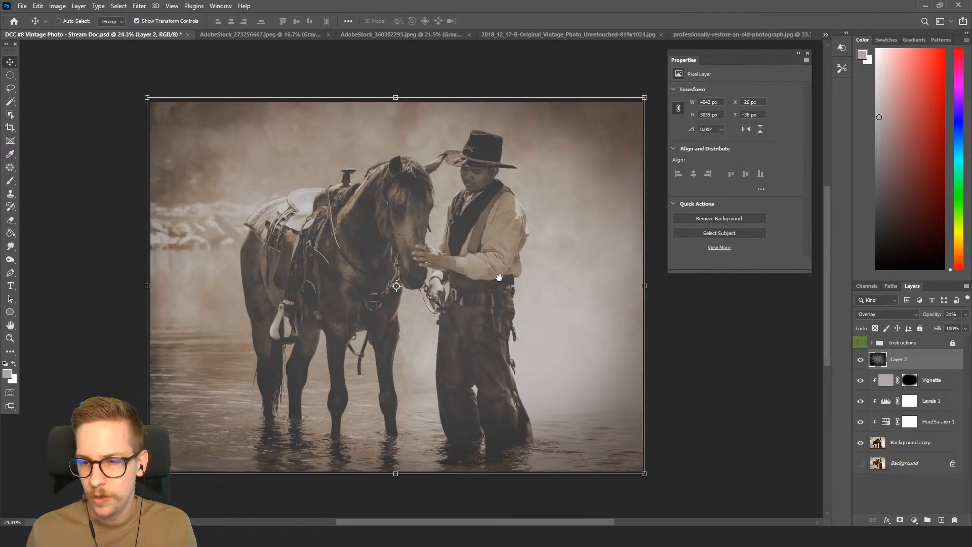
{"action": "left_click", "coordinate": [965, 315]}
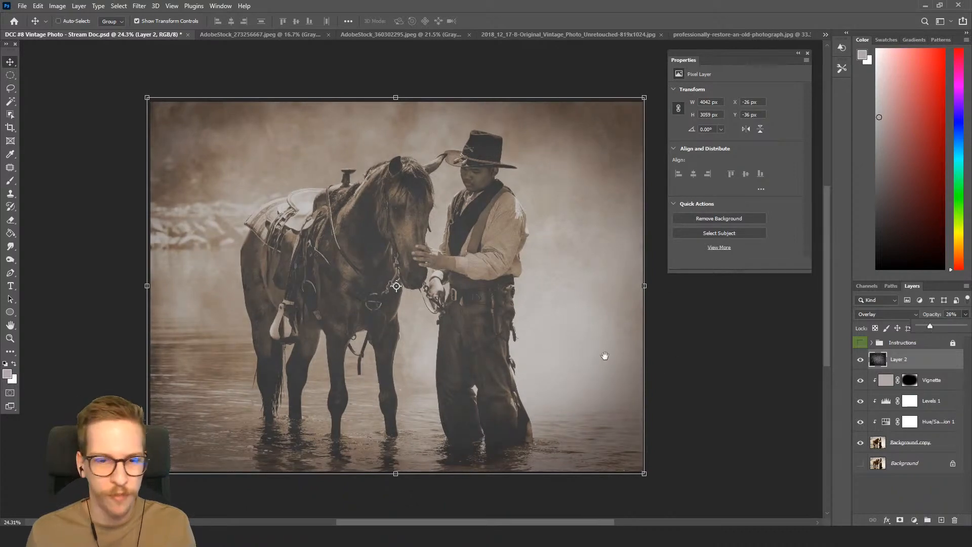
{"action": "left_click_drag", "start_coordinate": [603, 353], "coordinate": [627, 329]}
{"action": "key", "text": "b"}
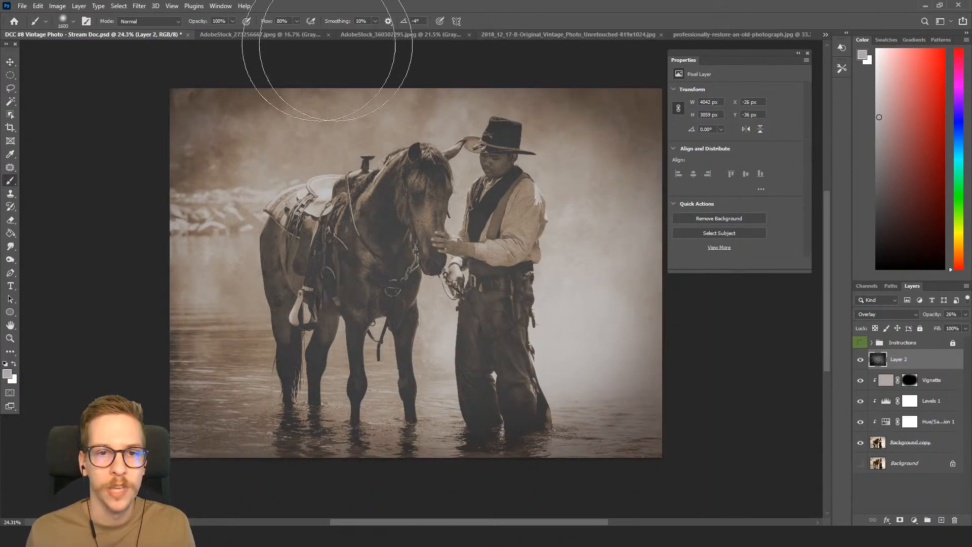
Copy the black-and-white cracked texture from AdobeStock_273256667.jpeg and paste it above Layer 2 in the vintage photo document.
{"action": "left_click", "coordinate": [371, 37]}
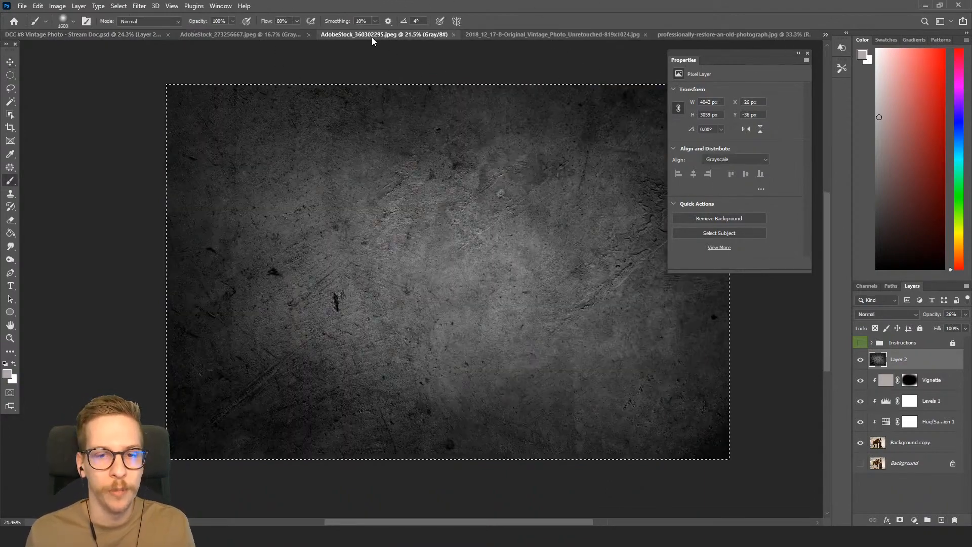
{"action": "left_click", "coordinate": [242, 34]}
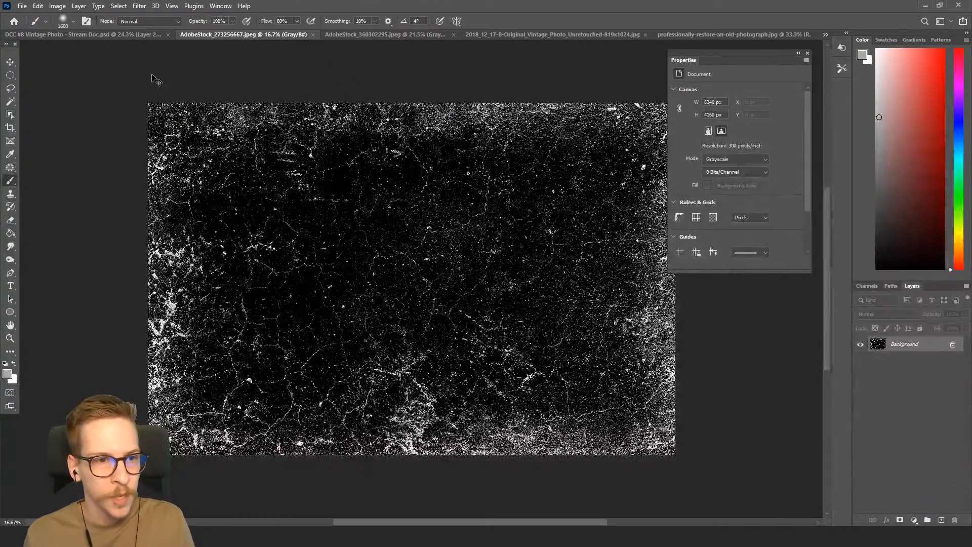
{"action": "left_click", "coordinate": [122, 31]}
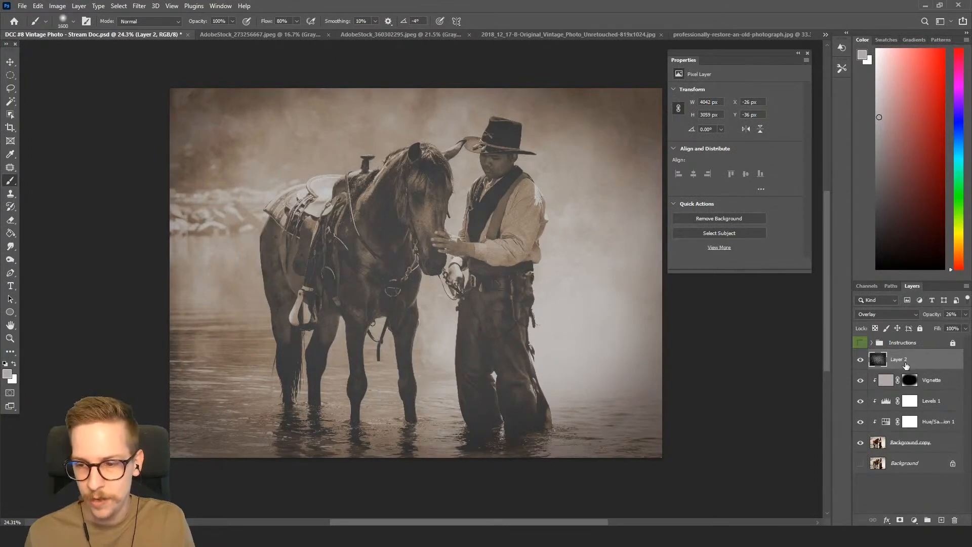
{"action": "key", "text": "ctrl+v"}
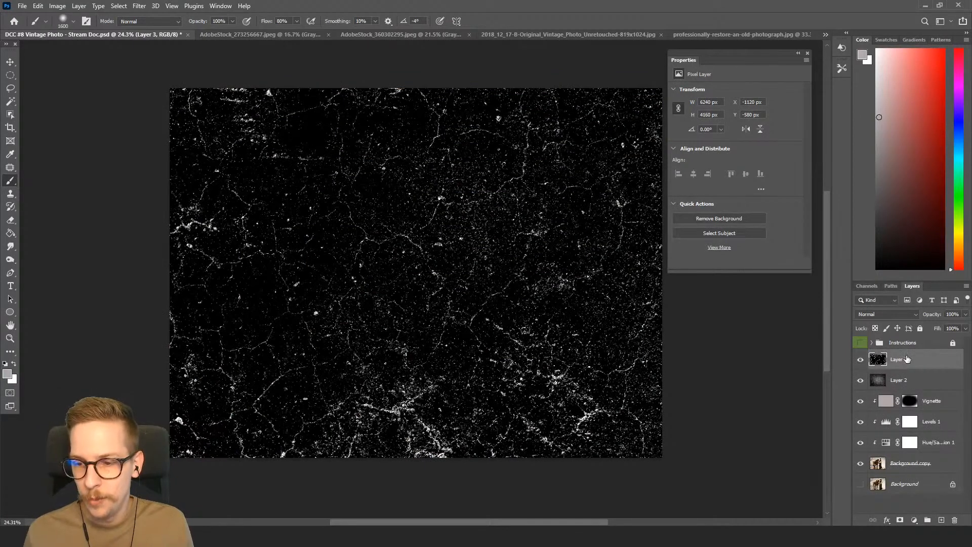
Move and scale the pasted cracked texture to about 4043 × 3044 px so that it covers the whole photo.
{"action": "scroll", "coordinate": [724, 361], "scroll_direction": "right", "scroll_amount": 2}
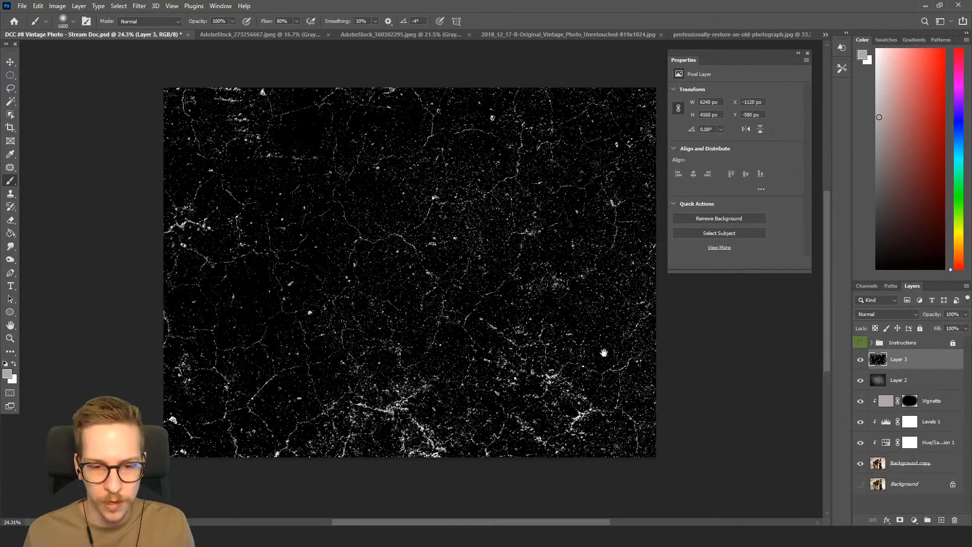
{"action": "key", "text": "v"}
{"action": "scroll", "coordinate": [562, 349], "scroll_direction": "down", "scroll_amount": 5}
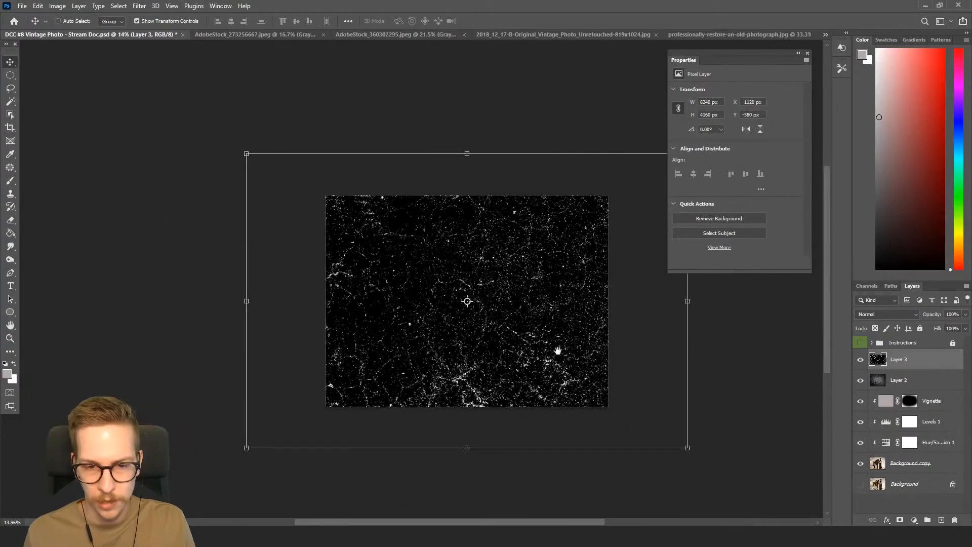
{"action": "left_click_drag", "start_coordinate": [623, 413], "coordinate": [518, 320]}
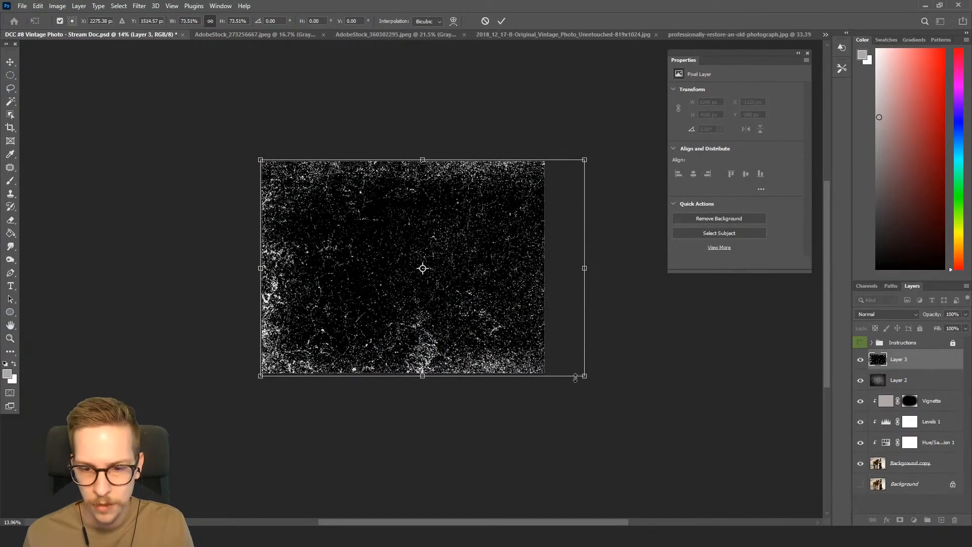
{"action": "left_click_drag", "start_coordinate": [584, 376], "coordinate": [546, 376]}
{"action": "key", "text": "Return"}
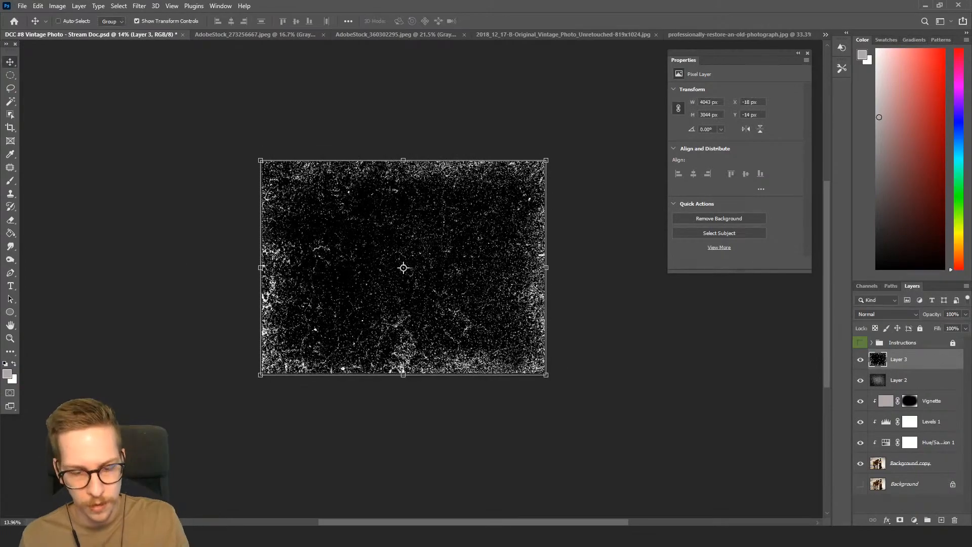
Try blend modes such as Lighten and Color Dodge on the cracked texture layer, then return it to Normal.
{"action": "key", "text": "b"}
{"action": "scroll", "coordinate": [435, 343], "scroll_direction": "up", "scroll_amount": 5}
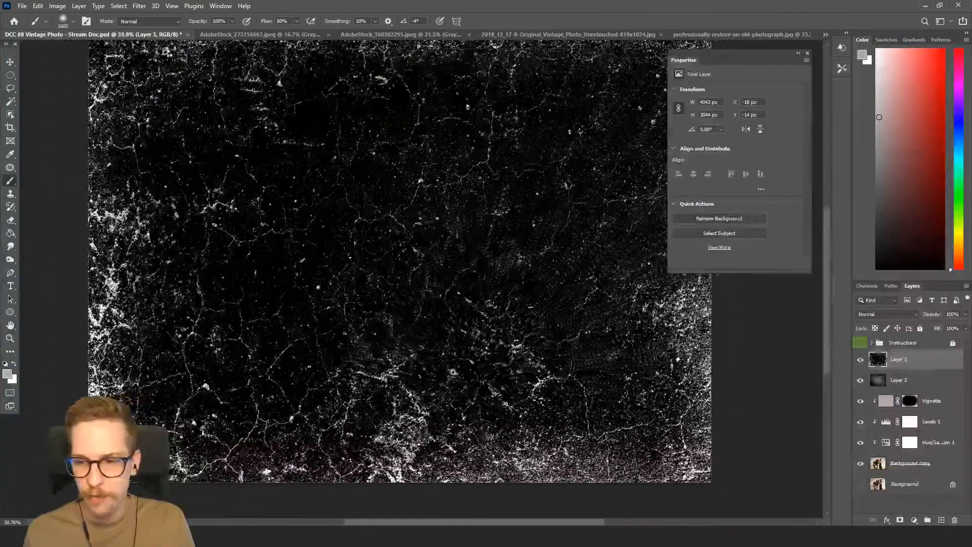
{"action": "left_click", "coordinate": [879, 318]}
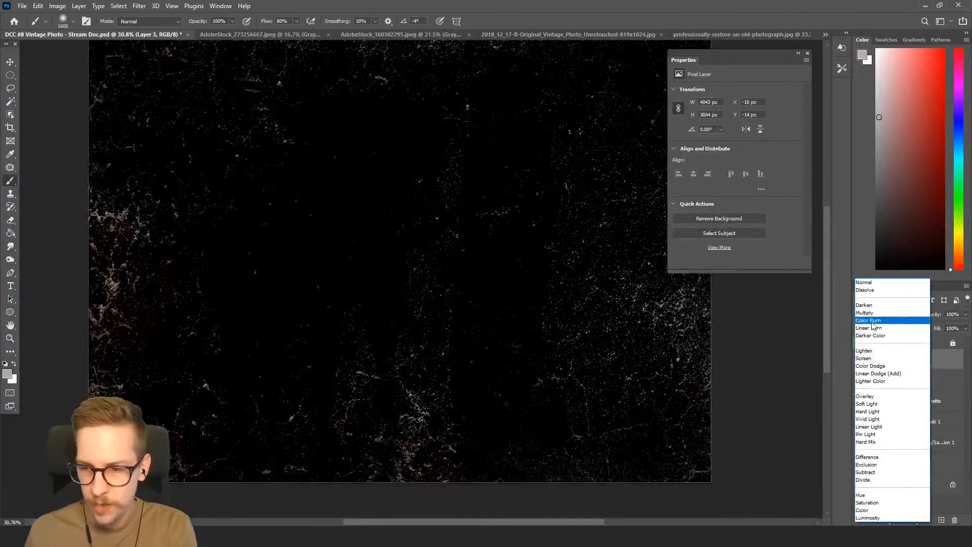
{"action": "left_click", "coordinate": [871, 317]}
{"action": "key", "text": "Down"}
{"action": "key", "text": "Down"}
{"action": "key", "text": "Down"}
{"action": "key", "text": "Down"}
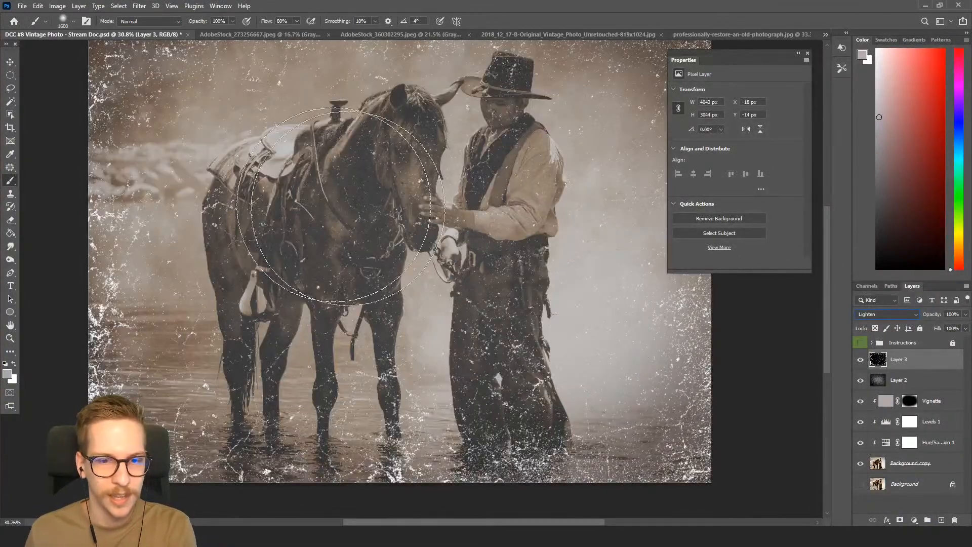
{"action": "key", "text": "Down"}
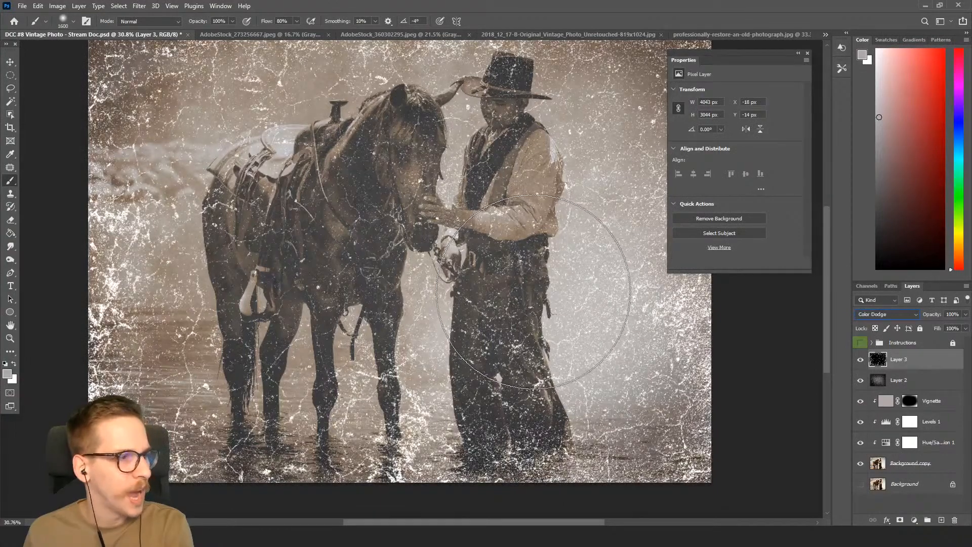
{"action": "left_click", "coordinate": [878, 314]}
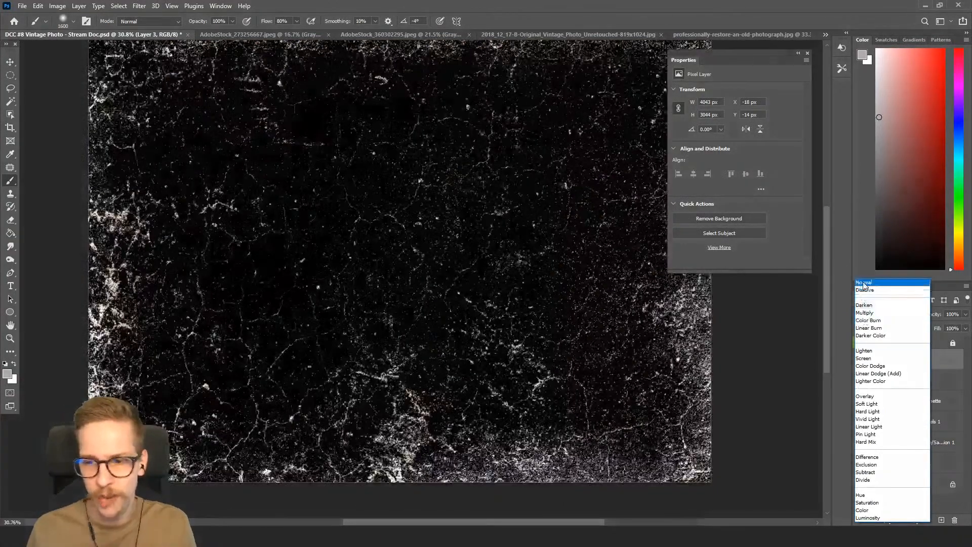
{"action": "left_click", "coordinate": [867, 280]}
Invert the cracked texture layer so the cracks turn black on white.
{"action": "left_click", "coordinate": [57, 5]}
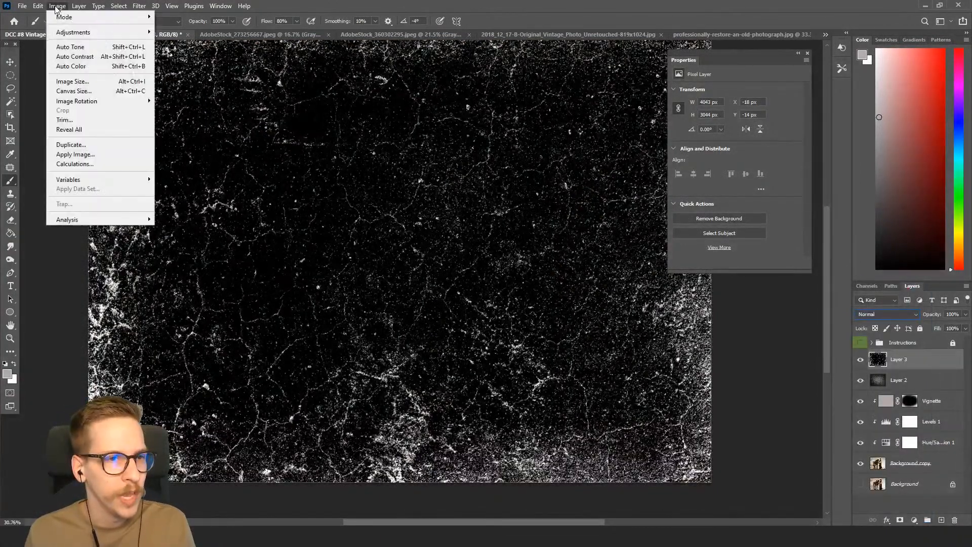
{"action": "mouse_move", "coordinate": [74, 36]}
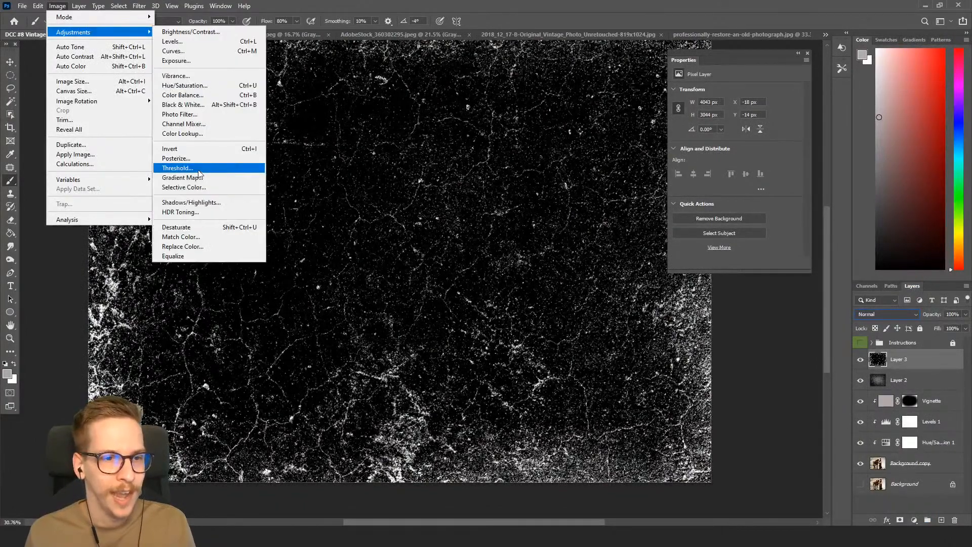
{"action": "left_click", "coordinate": [193, 150]}
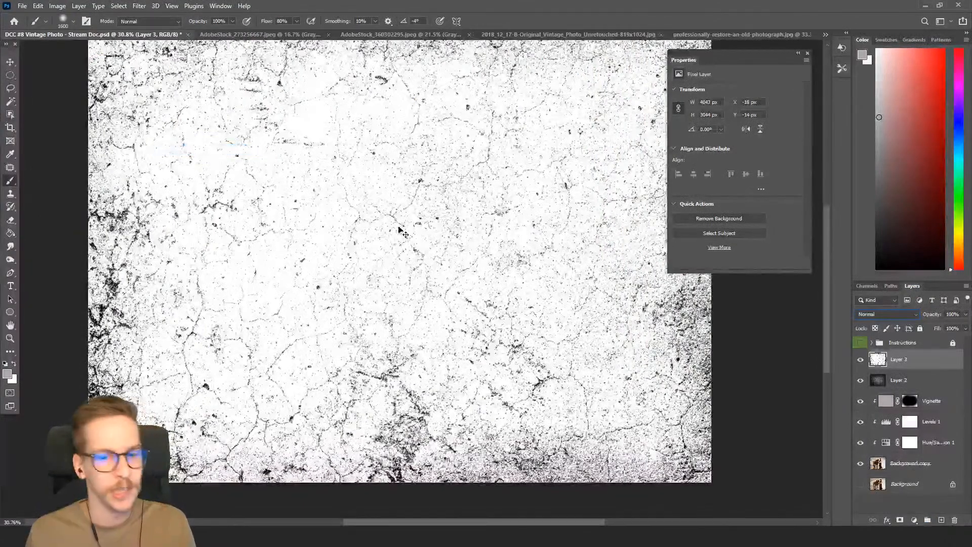
{"action": "scroll", "coordinate": [378, 246], "scroll_direction": "down", "scroll_amount": 3}
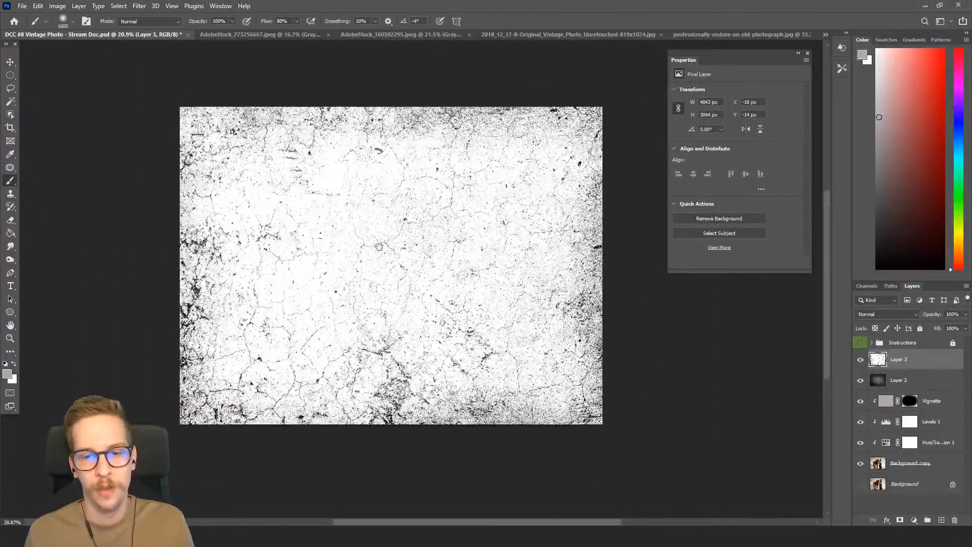
Set the inverted cracked texture layer's blend mode to Multiply.
{"action": "left_click", "coordinate": [868, 314]}
{"action": "left_click", "coordinate": [870, 314]}
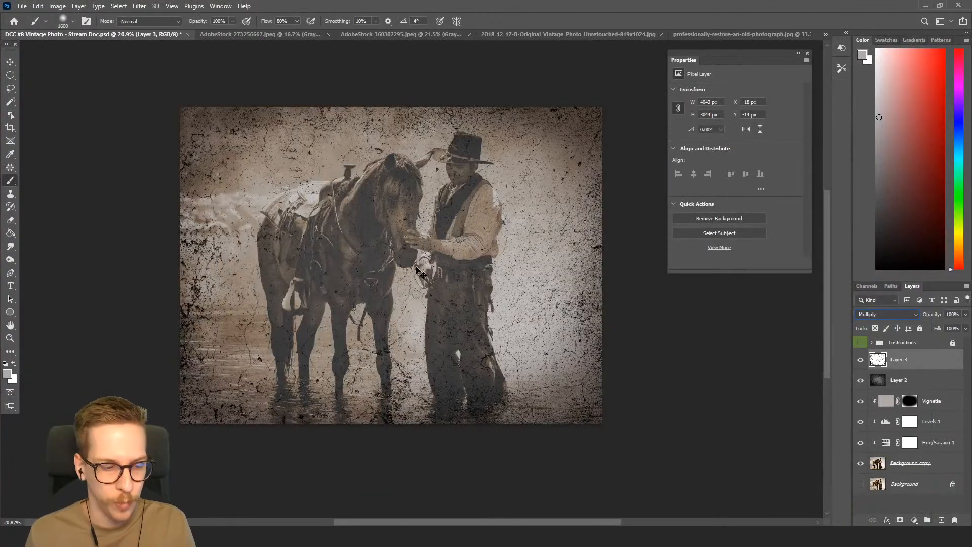
{"action": "scroll", "coordinate": [428, 253], "scroll_direction": "up", "scroll_amount": 2}
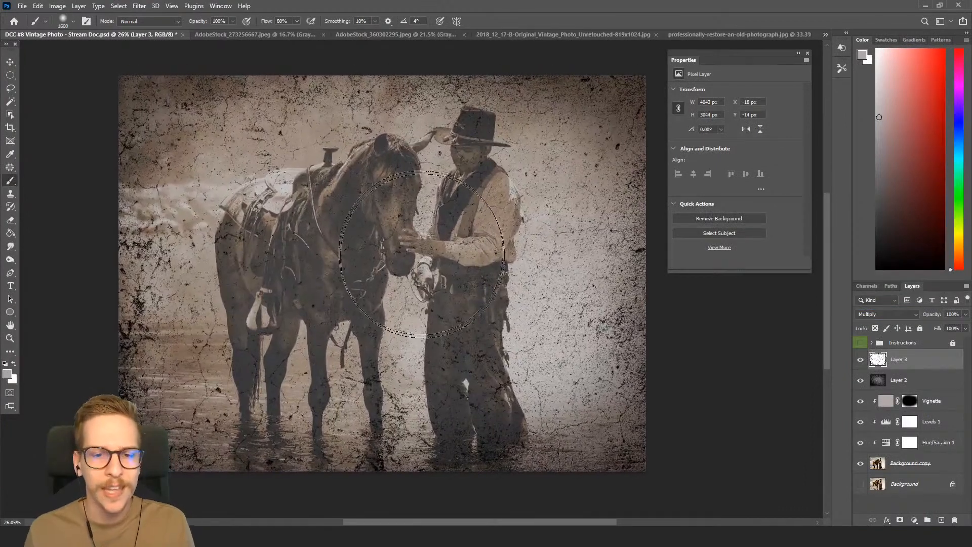
Reduce the brush size to 1300 px and close the floating Properties panel to clear the canvas.
{"action": "key", "text": "bracketleft"}
{"action": "key", "text": "bracketleft"}
{"action": "key", "text": "bracketleft"}
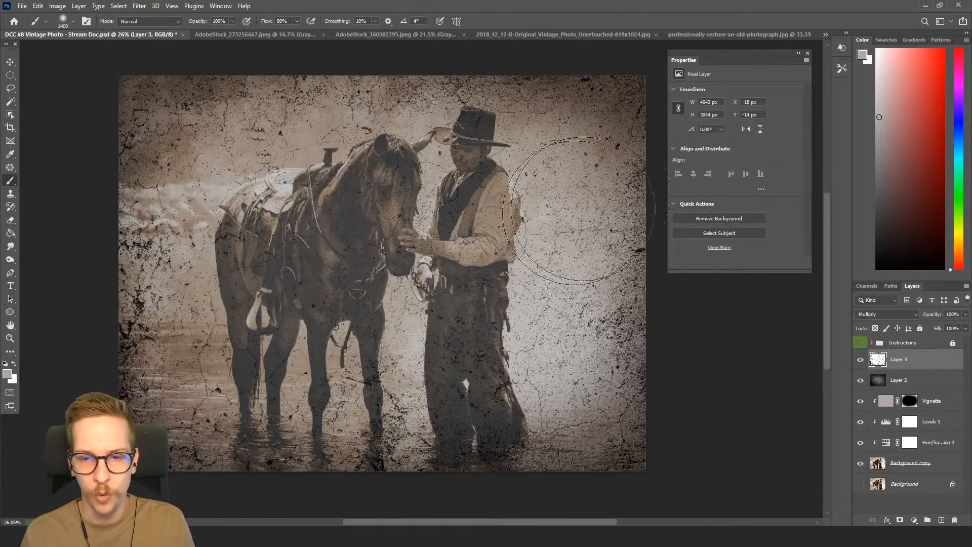
{"action": "left_click", "coordinate": [808, 55]}
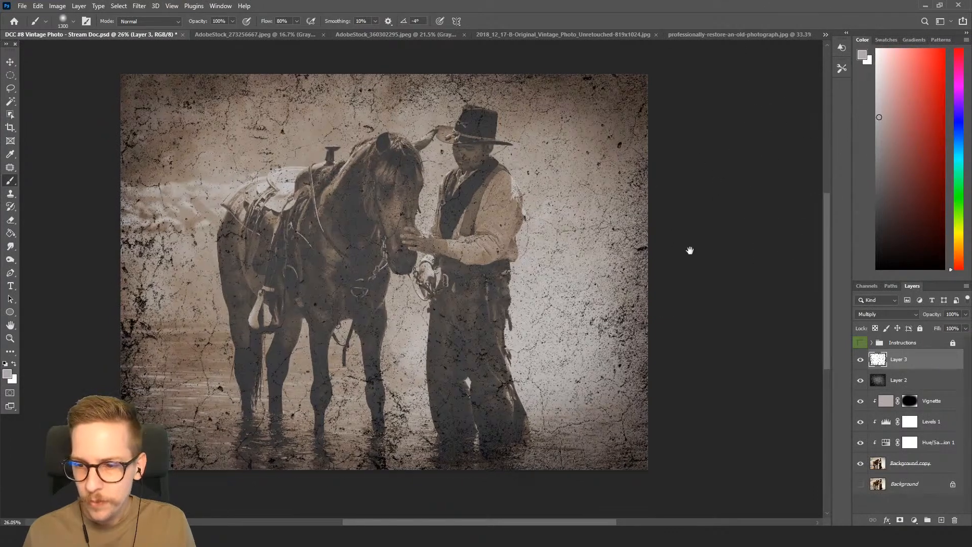
{"action": "left_click_drag", "start_coordinate": [690, 249], "coordinate": [716, 294]}
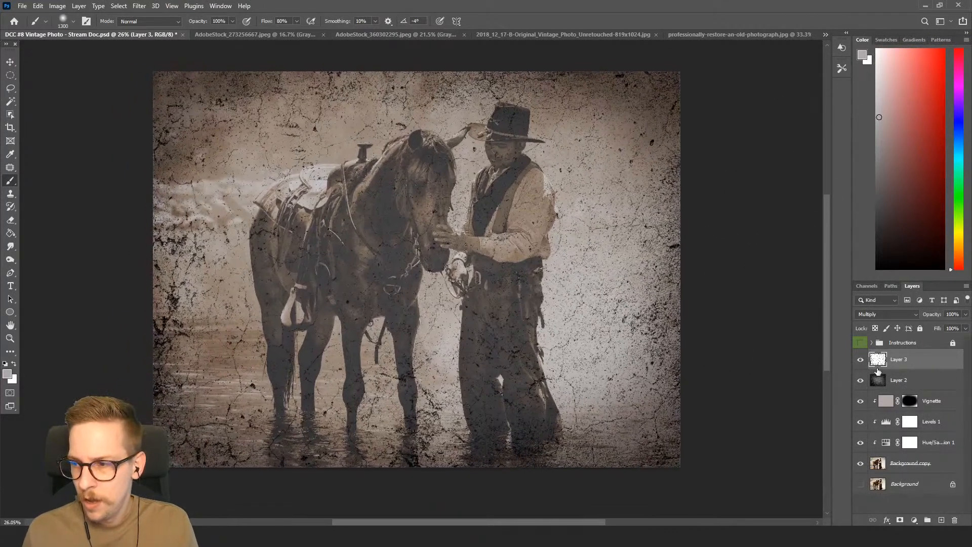
Convert the cracked texture layer to a Smart Object.
{"action": "double_click", "coordinate": [923, 360]}
{"action": "key", "text": "Return"}
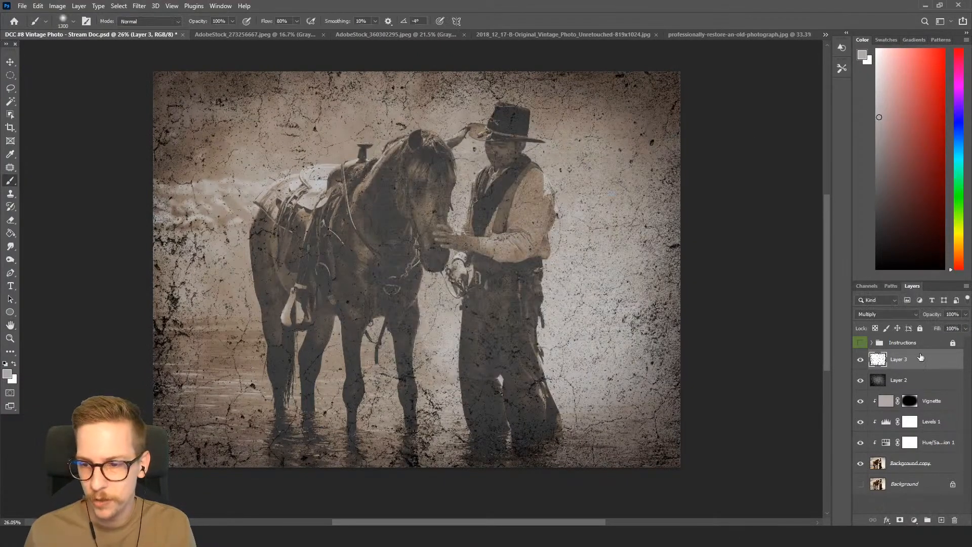
{"action": "right_click", "coordinate": [921, 358]}
{"action": "left_click", "coordinate": [848, 238]}
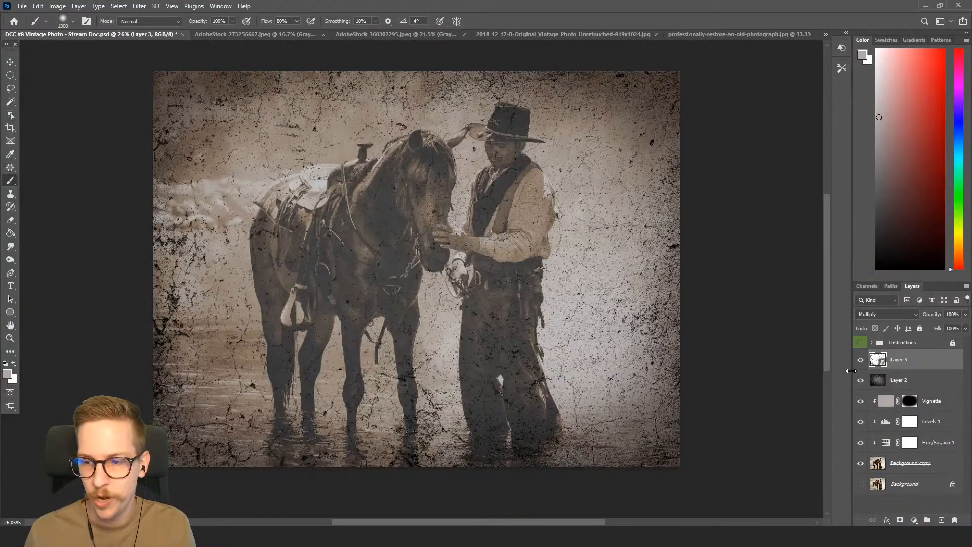
Apply a Gaussian Blur with a 2.2-pixel radius to the cracked texture Smart Object.
{"action": "left_click_drag", "start_coordinate": [496, 293], "coordinate": [526, 302]}
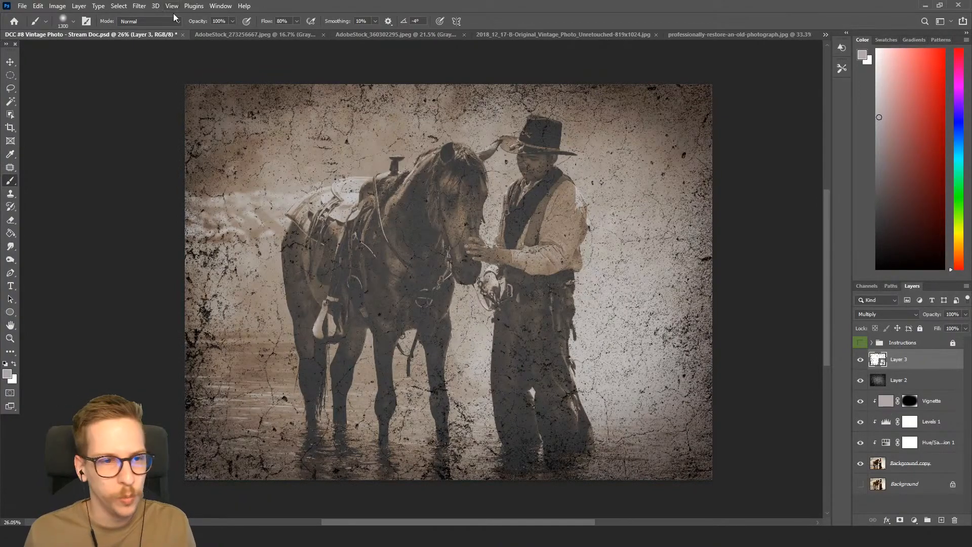
{"action": "scroll", "coordinate": [247, 166], "scroll_direction": "up", "scroll_amount": 8}
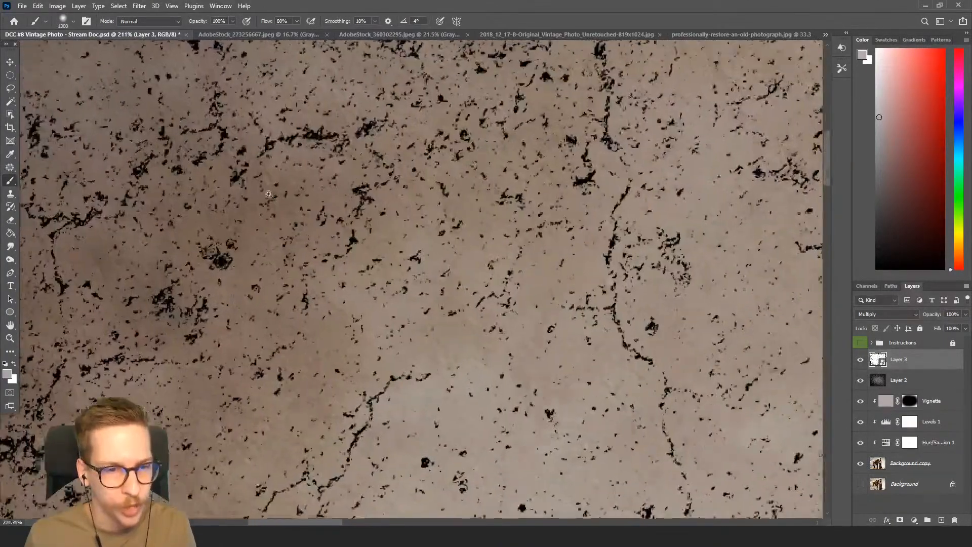
{"action": "scroll", "coordinate": [268, 194], "scroll_direction": "down", "scroll_amount": 7}
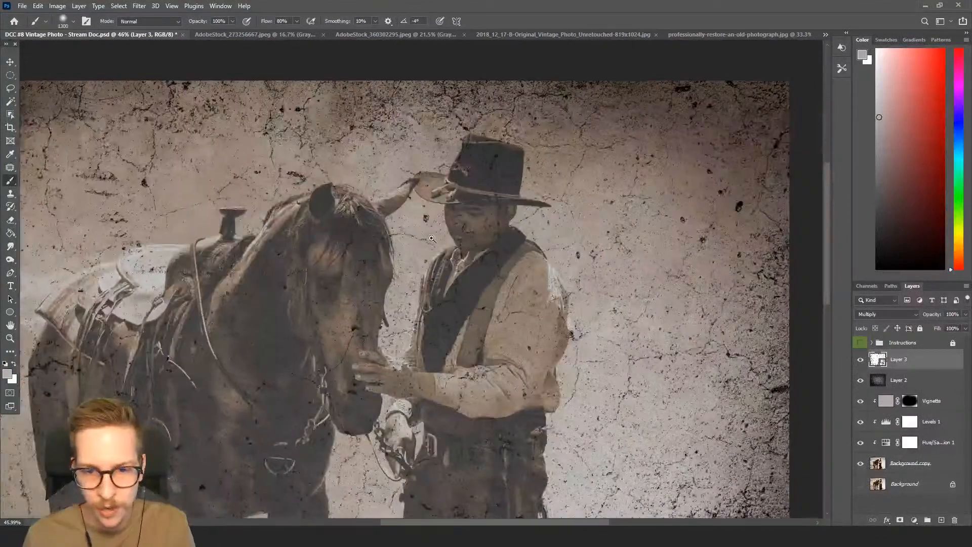
{"action": "scroll", "coordinate": [431, 239], "scroll_direction": "down", "scroll_amount": 4}
{"action": "scroll", "coordinate": [379, 344], "scroll_direction": "up", "scroll_amount": 2}
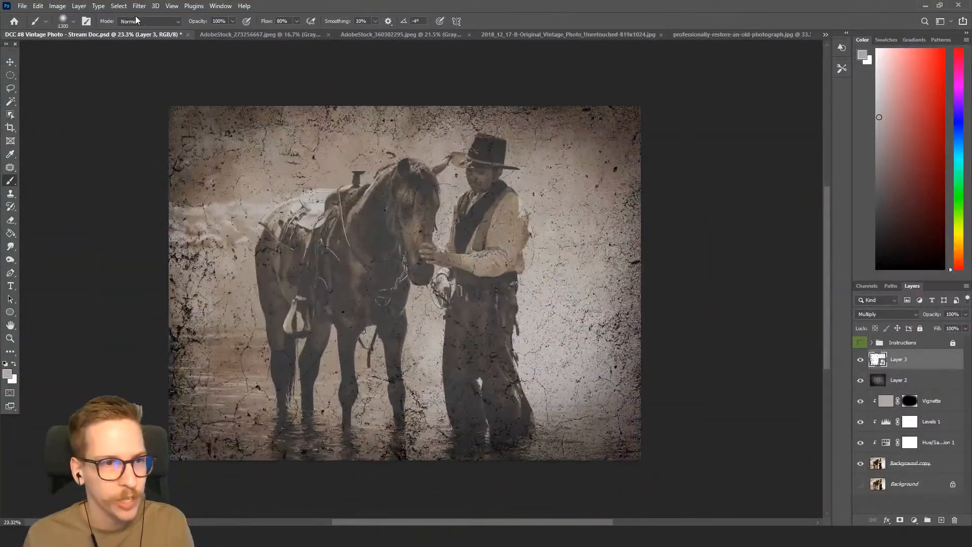
{"action": "left_click", "coordinate": [139, 6]}
{"action": "mouse_move", "coordinate": [238, 135]}
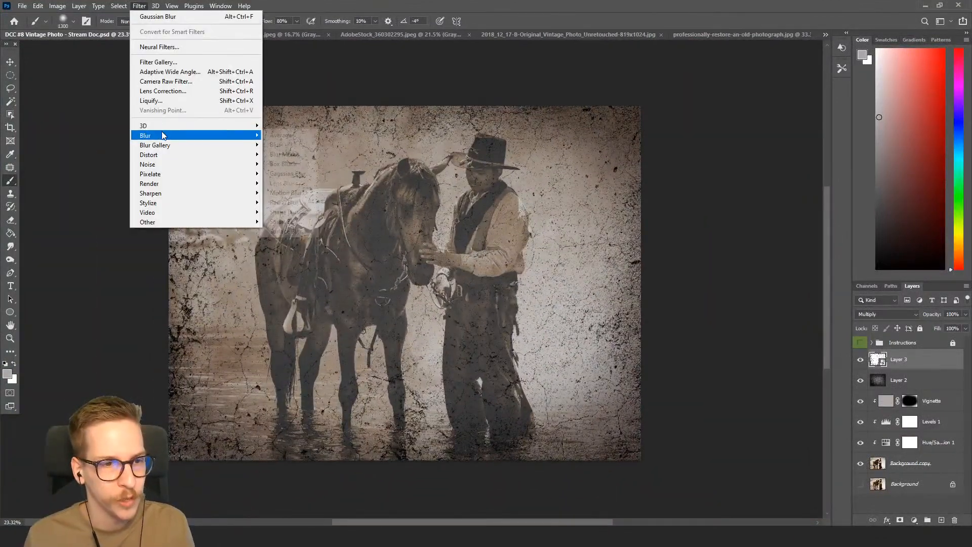
{"action": "left_click", "coordinate": [284, 174]}
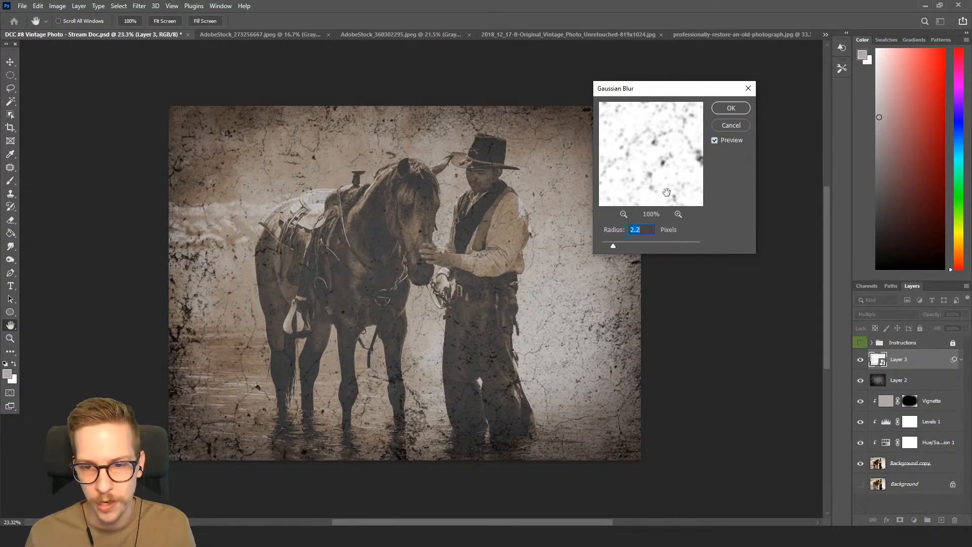
{"action": "left_click", "coordinate": [731, 107]}
Lower the blurred cracked texture layer's opacity to 18% and decline rasterizing its Smart Object.
{"action": "scroll", "coordinate": [480, 223], "scroll_direction": "up", "scroll_amount": 2}
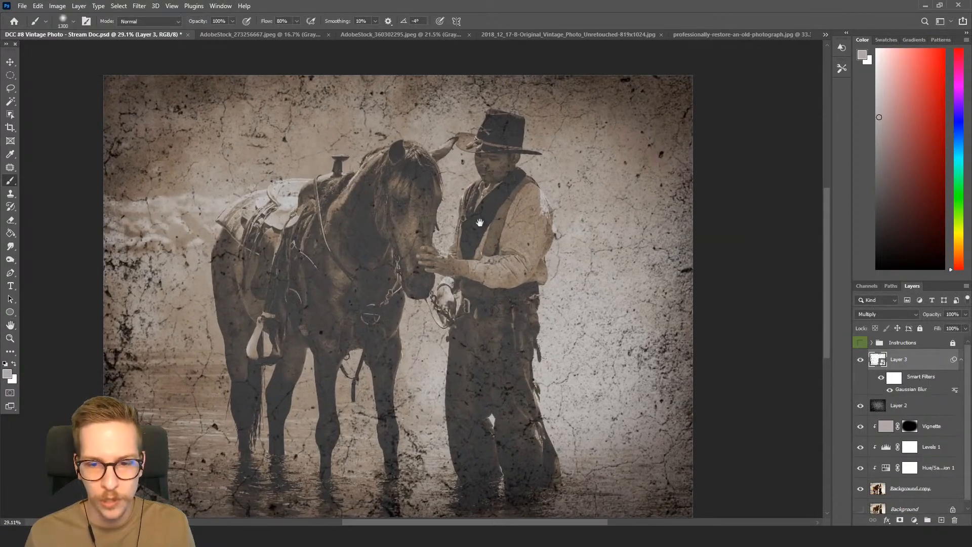
{"action": "scroll", "coordinate": [607, 273], "scroll_direction": "up", "scroll_amount": 9}
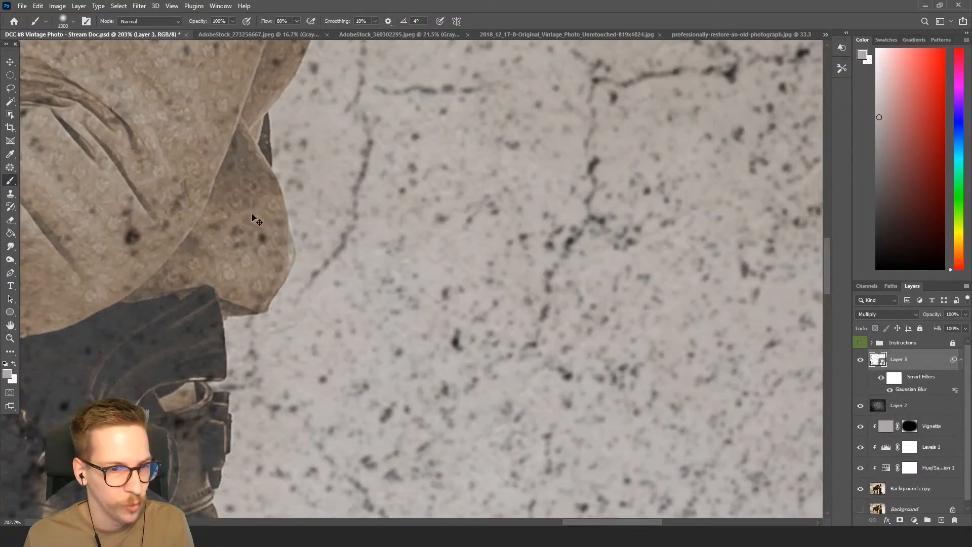
{"action": "scroll", "coordinate": [255, 221], "scroll_direction": "down", "scroll_amount": 6}
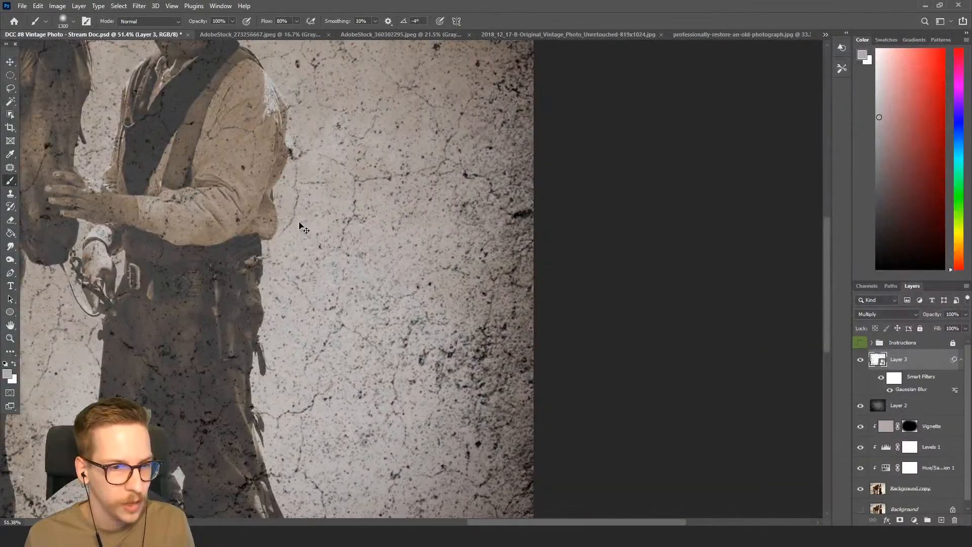
{"action": "scroll", "coordinate": [299, 226], "scroll_direction": "down", "scroll_amount": 3}
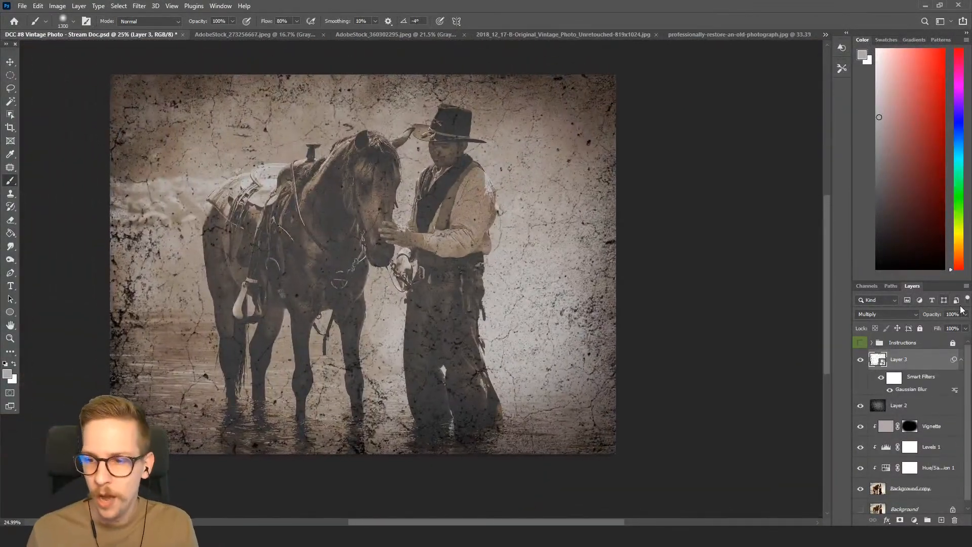
{"action": "left_click", "coordinate": [963, 315]}
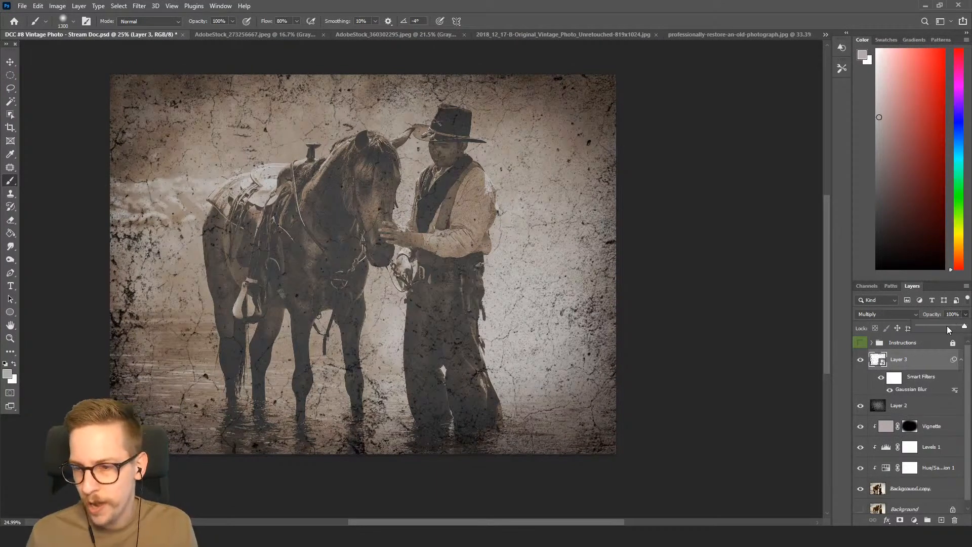
{"action": "left_click_drag", "start_coordinate": [939, 325], "coordinate": [923, 326]}
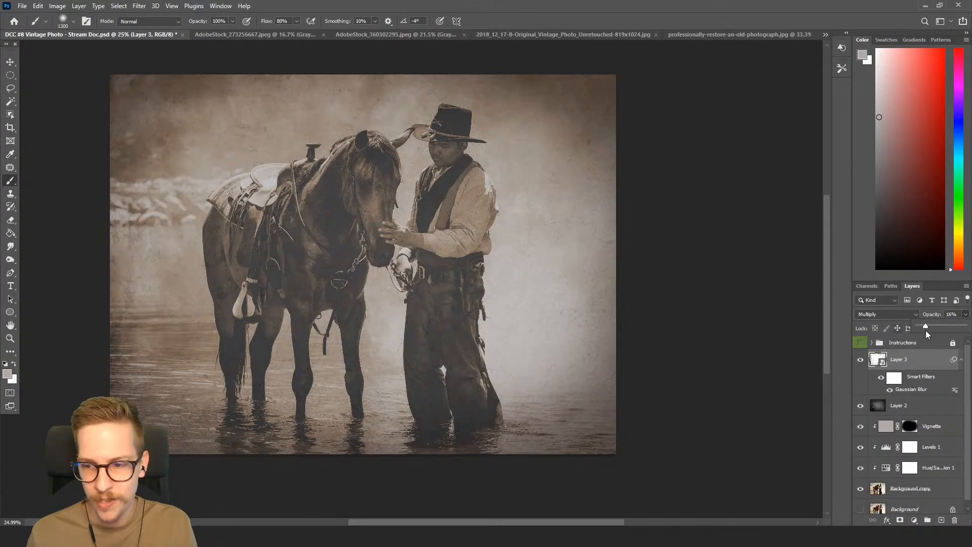
{"action": "left_click_drag", "start_coordinate": [535, 205], "coordinate": [572, 246]}
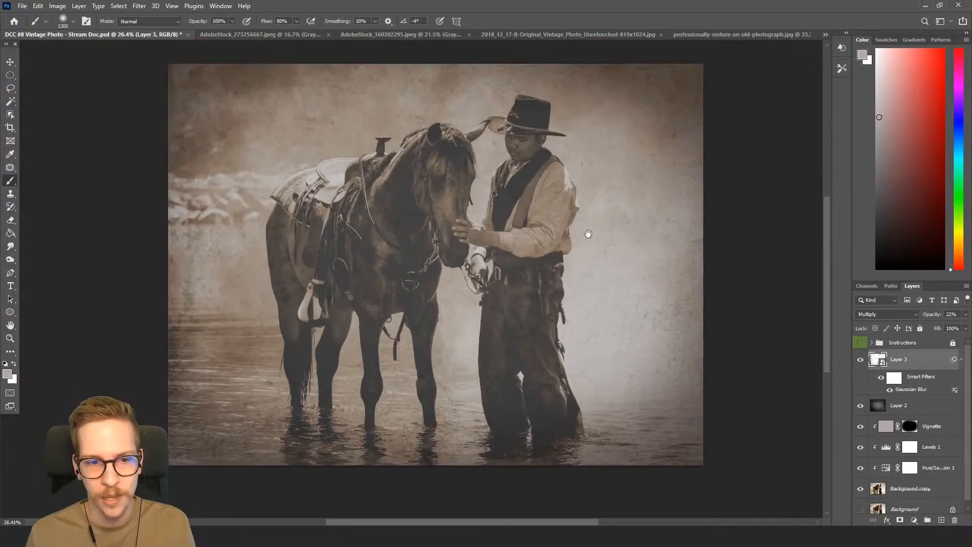
{"action": "left_click", "coordinate": [965, 314]}
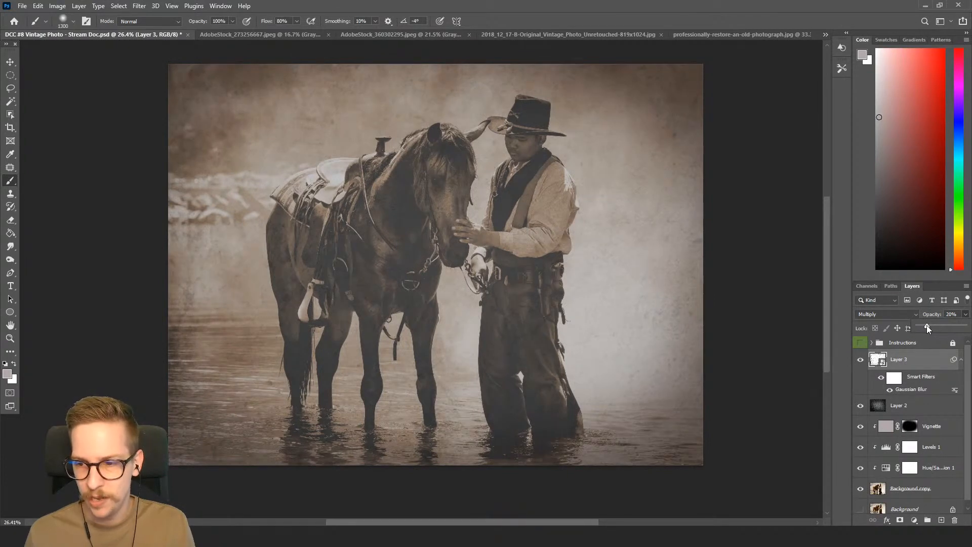
{"action": "left_click", "coordinate": [739, 227]}
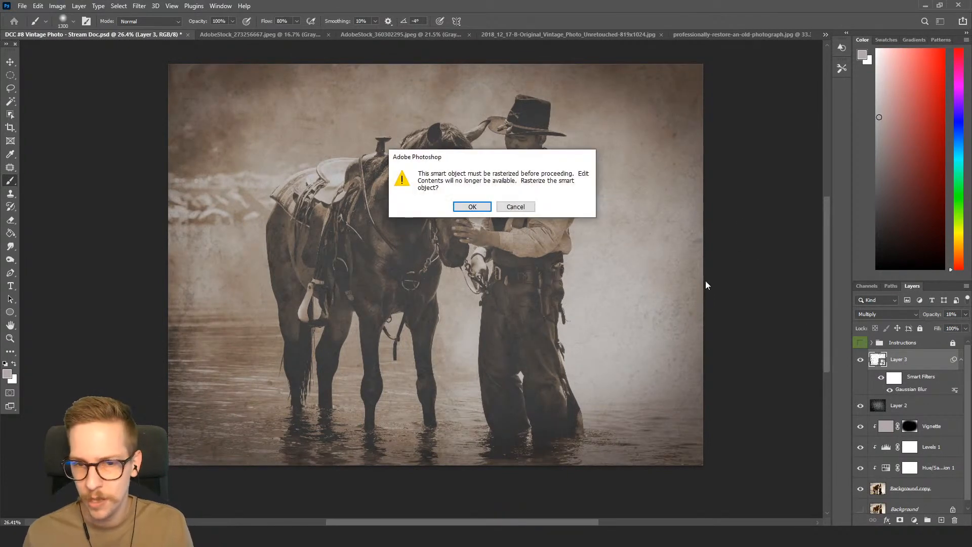
{"action": "left_click", "coordinate": [504, 209]}
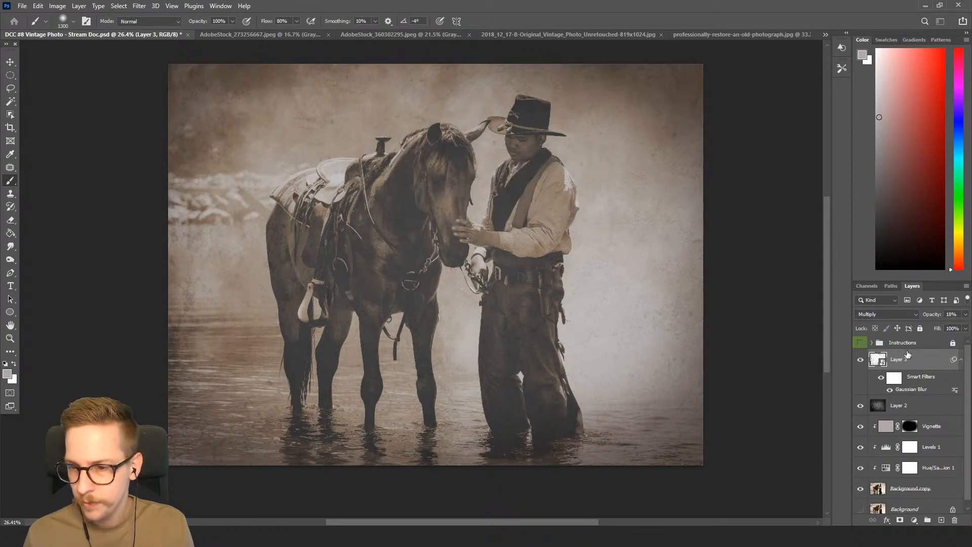
Examine the faint texture overlay across the whole photo and up close around the cowboy's face, hat, horse and saddle.
{"action": "scroll", "coordinate": [570, 260], "scroll_direction": "down", "scroll_amount": 1}
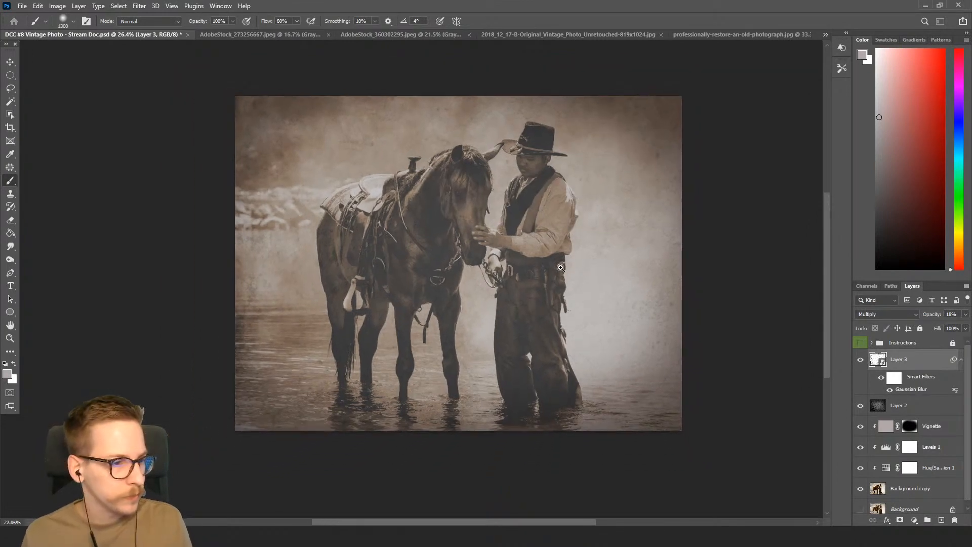
{"action": "left_click_drag", "start_coordinate": [559, 262], "coordinate": [545, 285]}
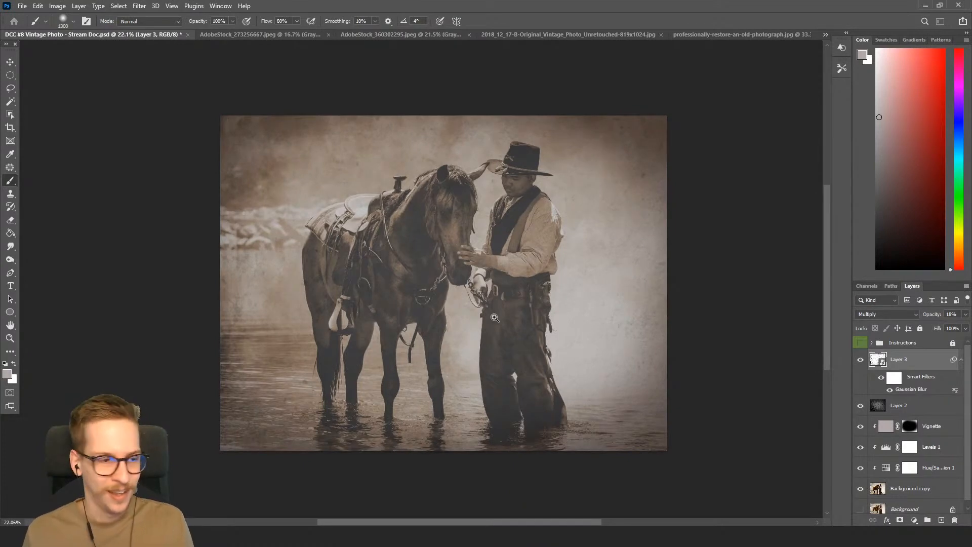
{"action": "scroll", "coordinate": [525, 262], "scroll_direction": "up", "scroll_amount": 1}
{"action": "left_click_drag", "start_coordinate": [526, 262], "coordinate": [515, 295]}
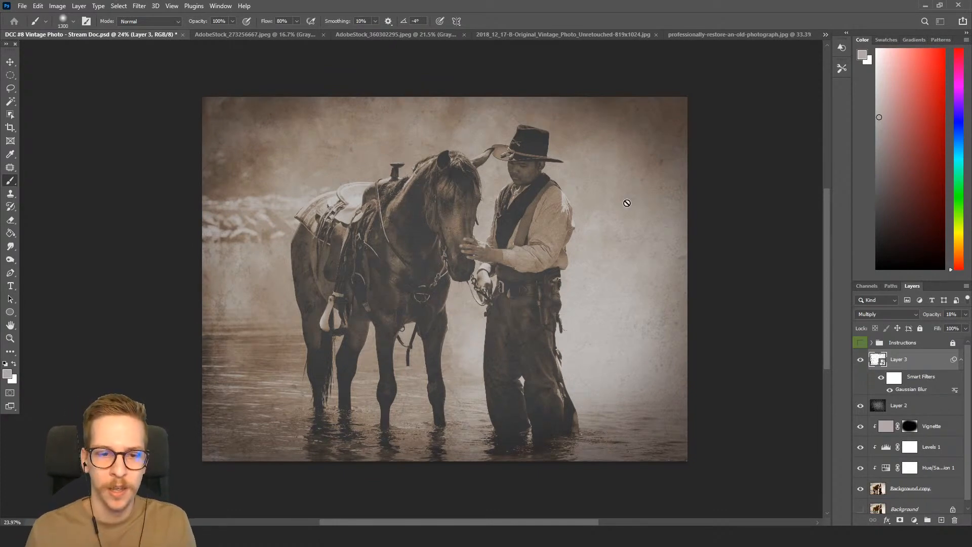
{"action": "scroll", "coordinate": [521, 168], "scroll_direction": "up", "scroll_amount": 6}
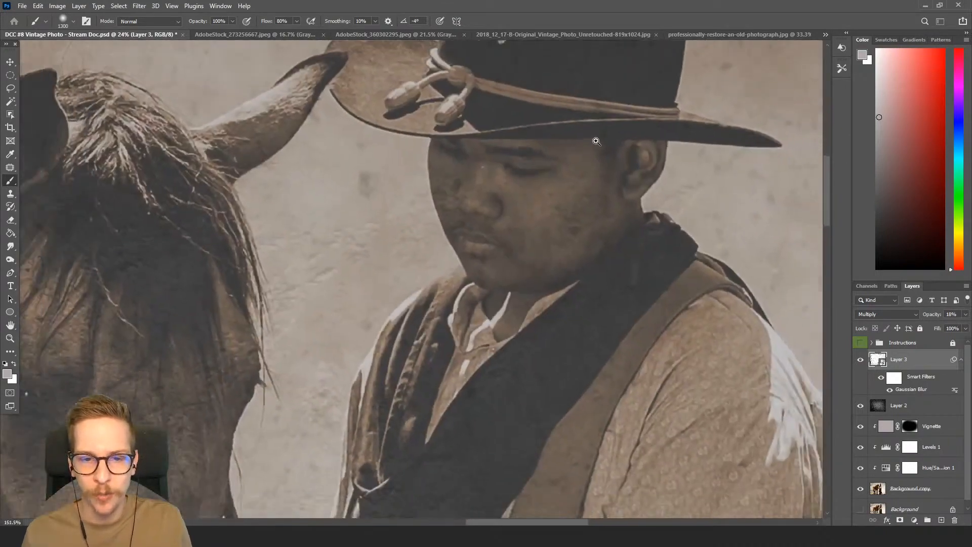
{"action": "scroll", "coordinate": [536, 258], "scroll_direction": "down", "scroll_amount": 1}
{"action": "scroll", "coordinate": [536, 257], "scroll_direction": "up", "scroll_amount": 4}
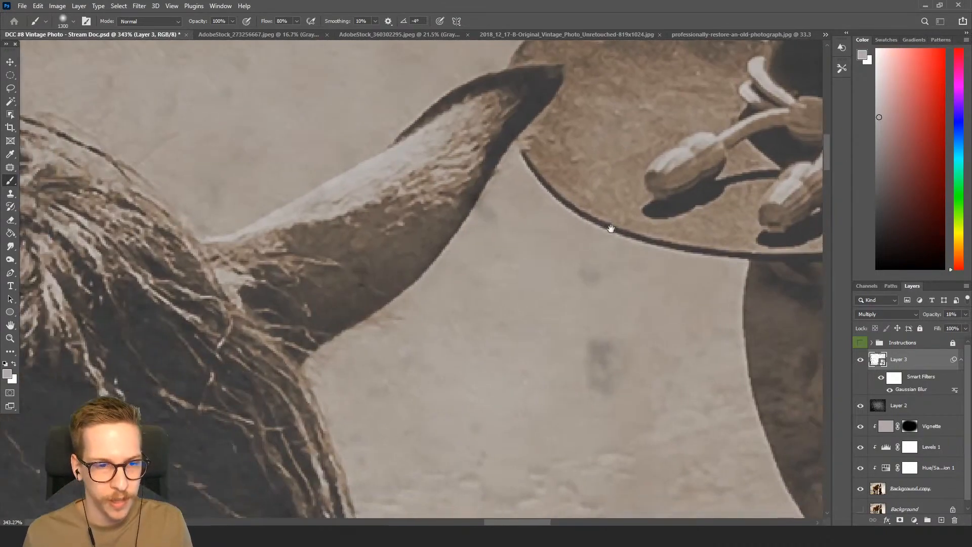
{"action": "scroll", "coordinate": [498, 257], "scroll_direction": "down", "scroll_amount": 5}
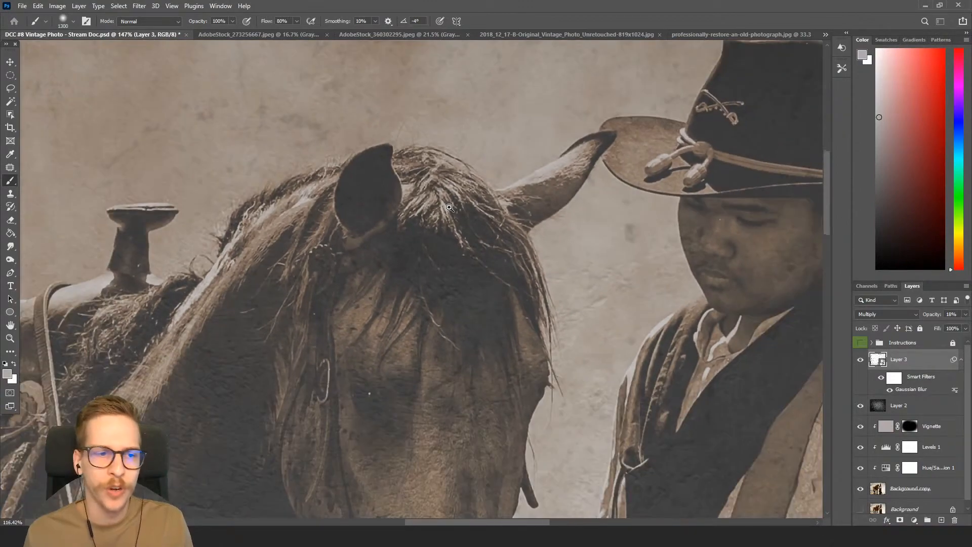
{"action": "left_click_drag", "start_coordinate": [318, 231], "coordinate": [457, 221]}
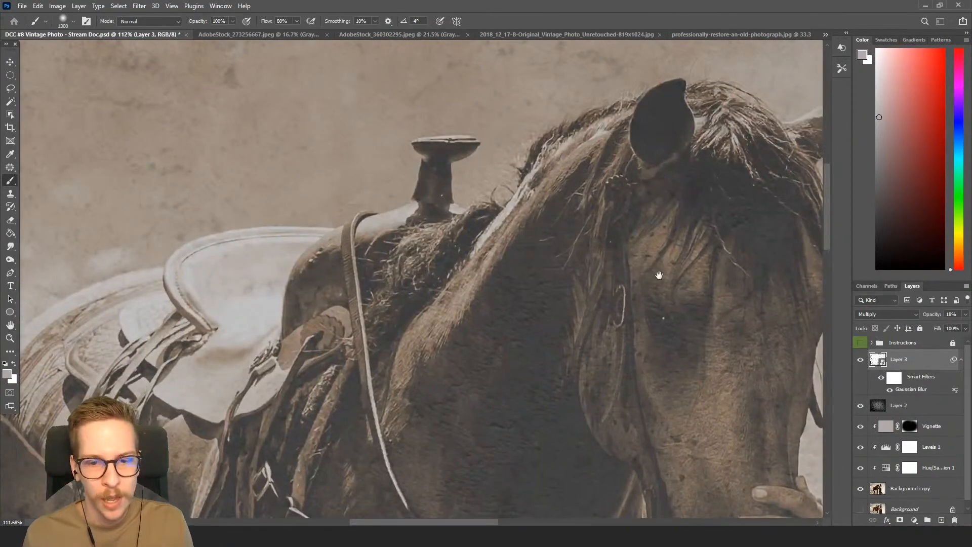
{"action": "left_click_drag", "start_coordinate": [658, 274], "coordinate": [358, 152]}
{"action": "left_click_drag", "start_coordinate": [555, 223], "coordinate": [331, 395]}
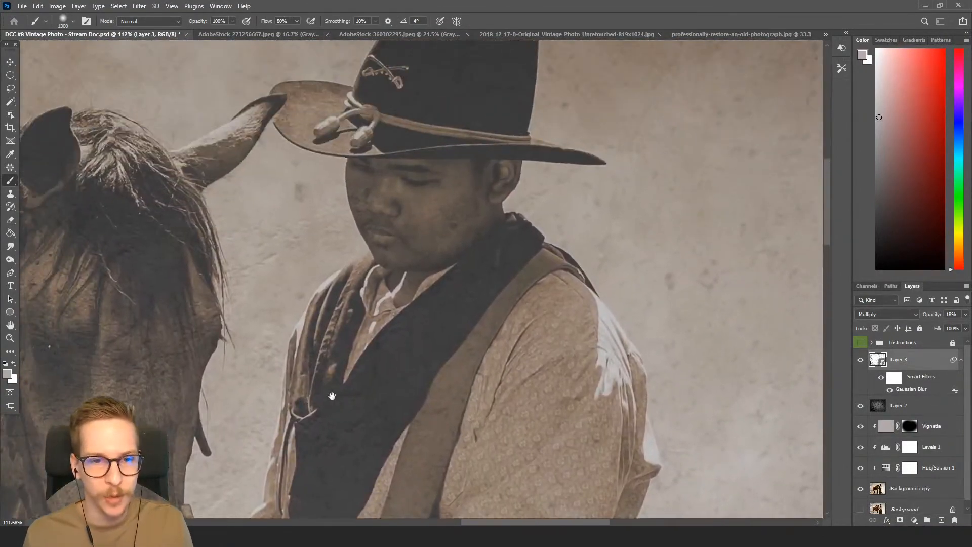
{"action": "scroll", "coordinate": [332, 395], "scroll_direction": "down", "scroll_amount": 8}
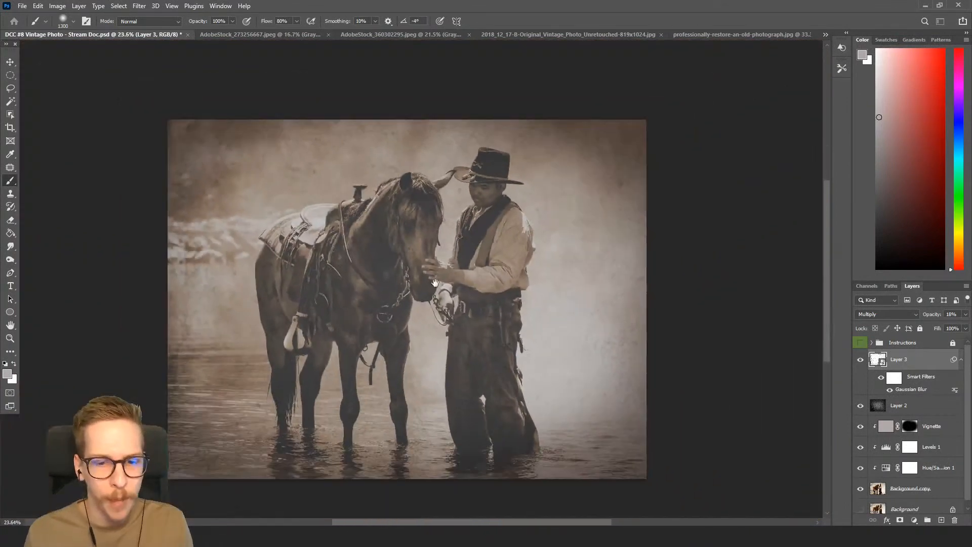
{"action": "left_click_drag", "start_coordinate": [435, 282], "coordinate": [442, 249]}
Convert the Background copy photo layer to a Smart Object.
{"action": "scroll", "coordinate": [914, 471], "scroll_direction": "down", "scroll_amount": 1}
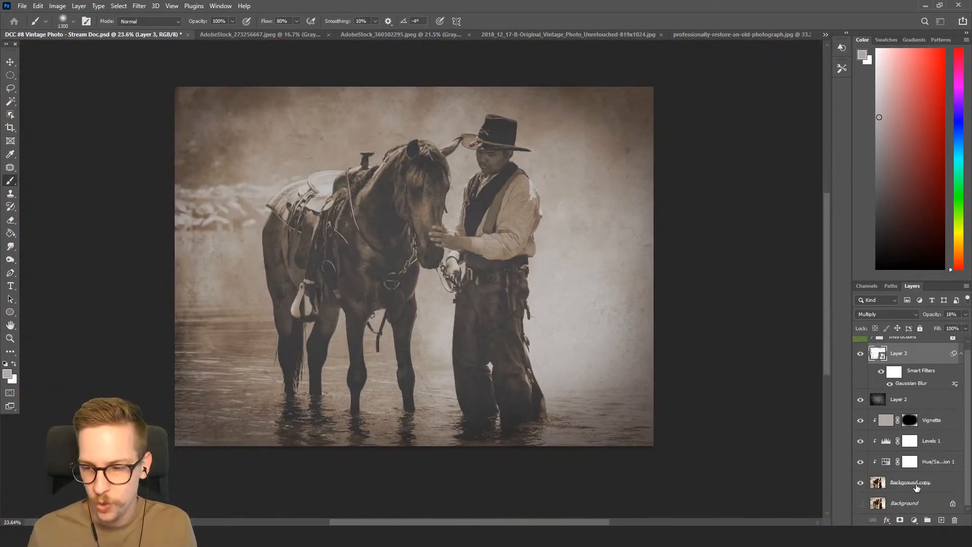
{"action": "left_click", "coordinate": [918, 485]}
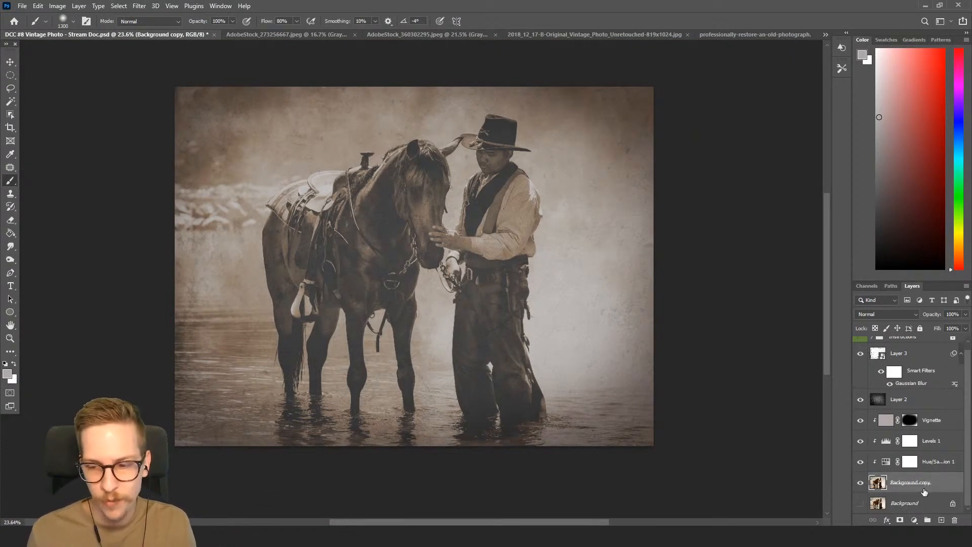
{"action": "right_click", "coordinate": [933, 484]}
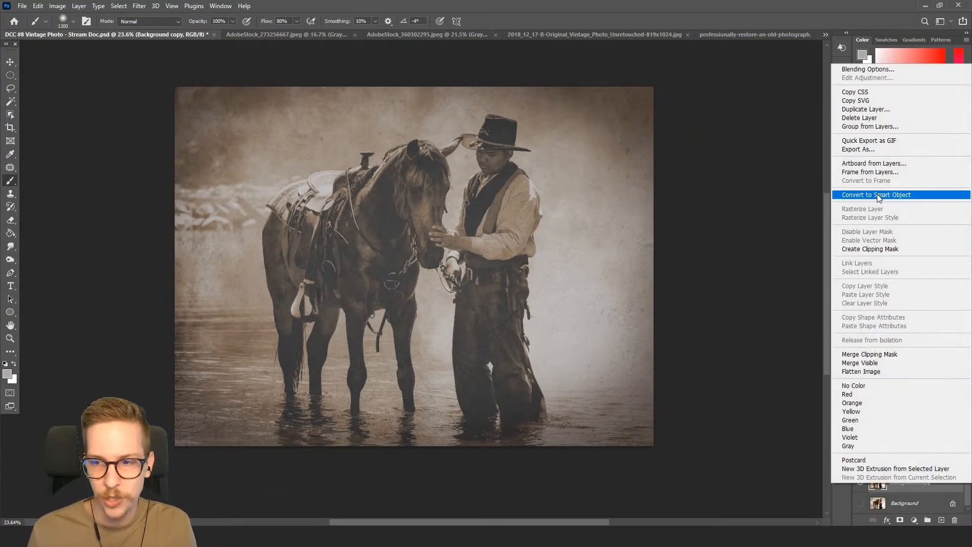
{"action": "left_click", "coordinate": [877, 195]}
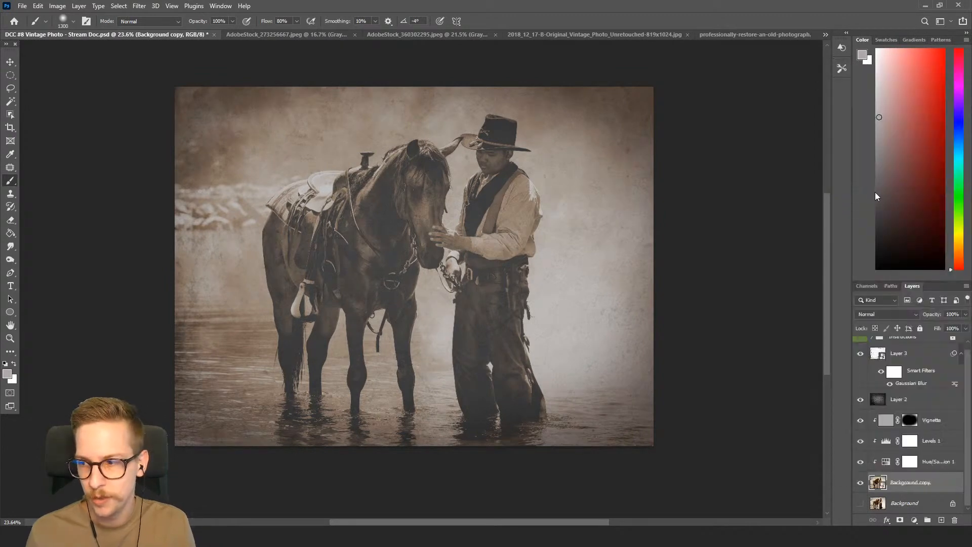
Start a Gaussian Blur on the Background copy Smart Object and compare the photo with the preview on and off.
{"action": "scroll", "coordinate": [483, 175], "scroll_direction": "up", "scroll_amount": 5}
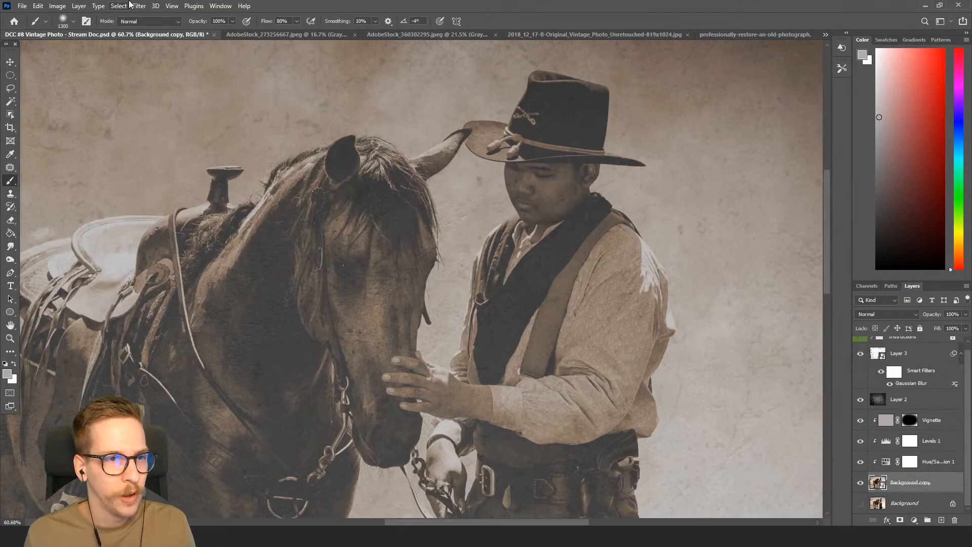
{"action": "left_click", "coordinate": [138, 6]}
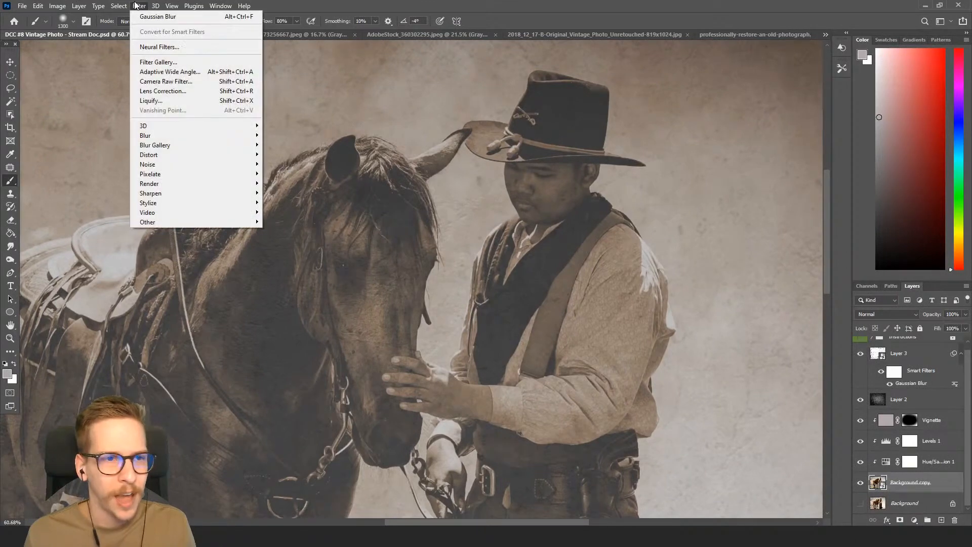
{"action": "mouse_move", "coordinate": [158, 136]}
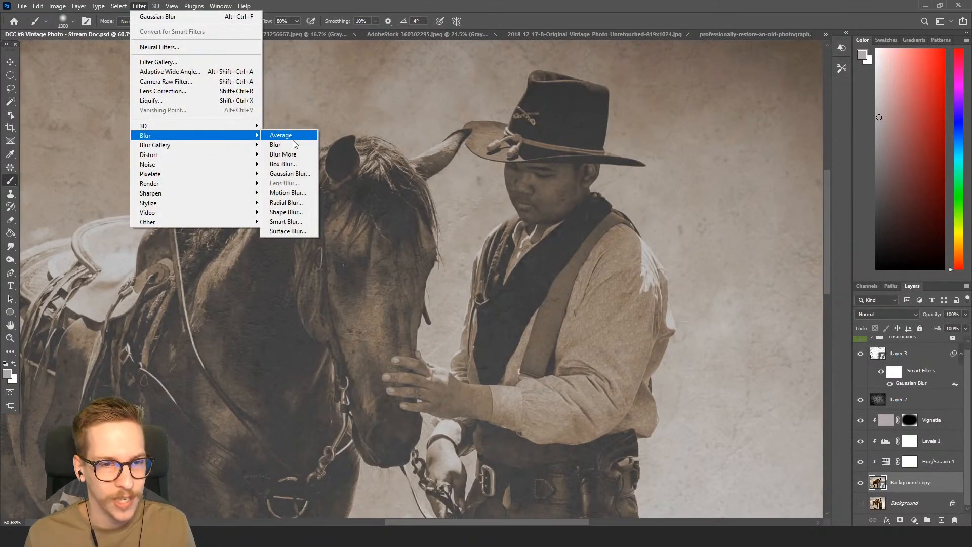
{"action": "left_click", "coordinate": [296, 174]}
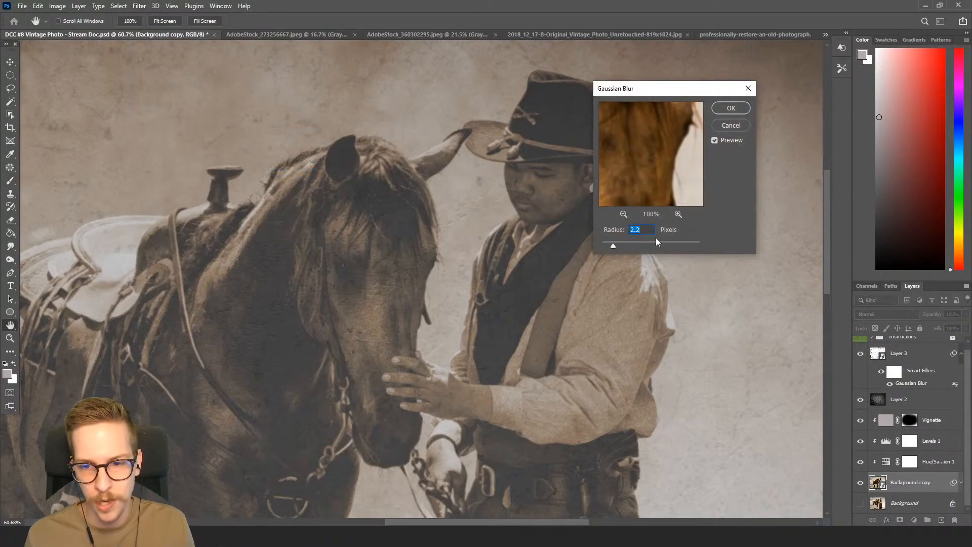
{"action": "left_click", "coordinate": [718, 142]}
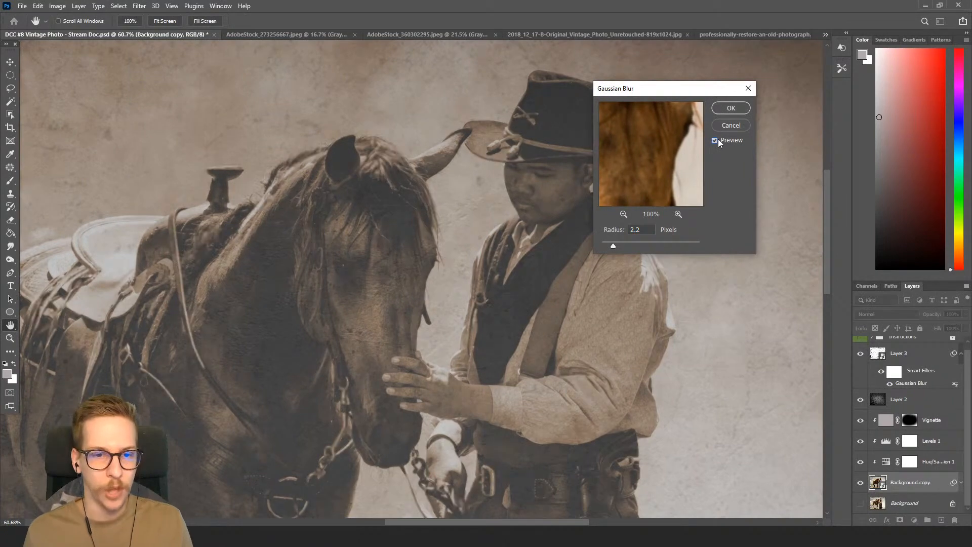
{"action": "left_click", "coordinate": [717, 141]}
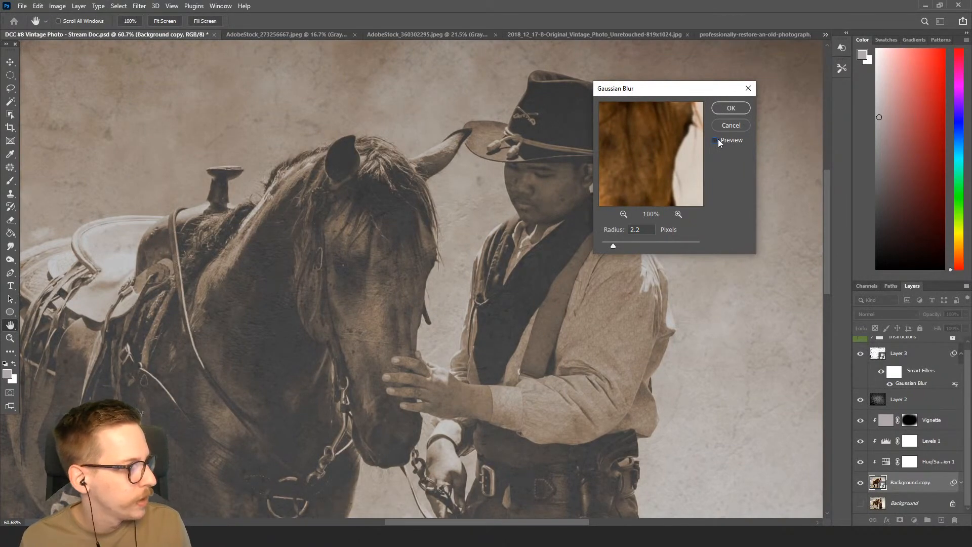
{"action": "left_click", "coordinate": [717, 141]}
{"action": "left_click", "coordinate": [718, 141]}
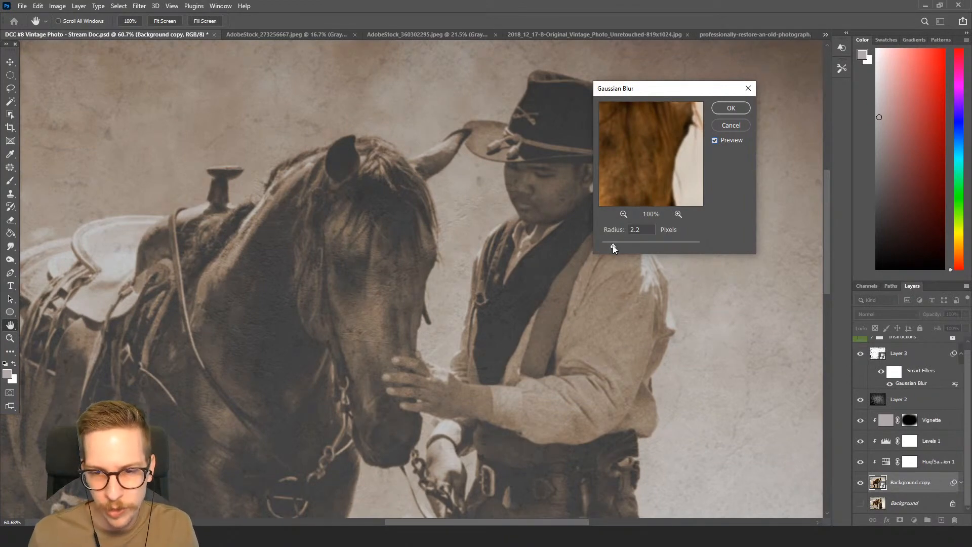
Try a Gaussian Blur radius of 1.8 pixels and compare the photo with the preview on and off.
{"action": "left_click_drag", "start_coordinate": [613, 247], "coordinate": [611, 246]}
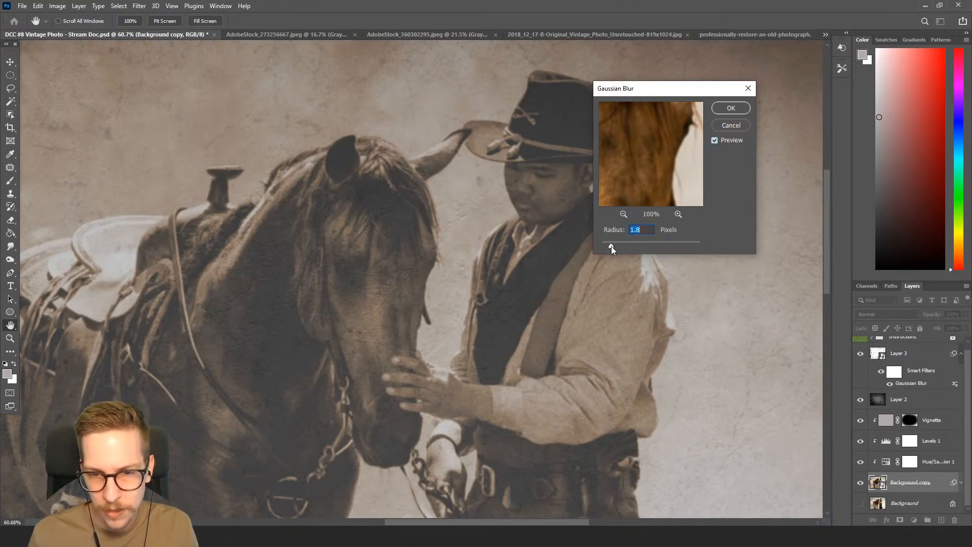
{"action": "left_click", "coordinate": [715, 140]}
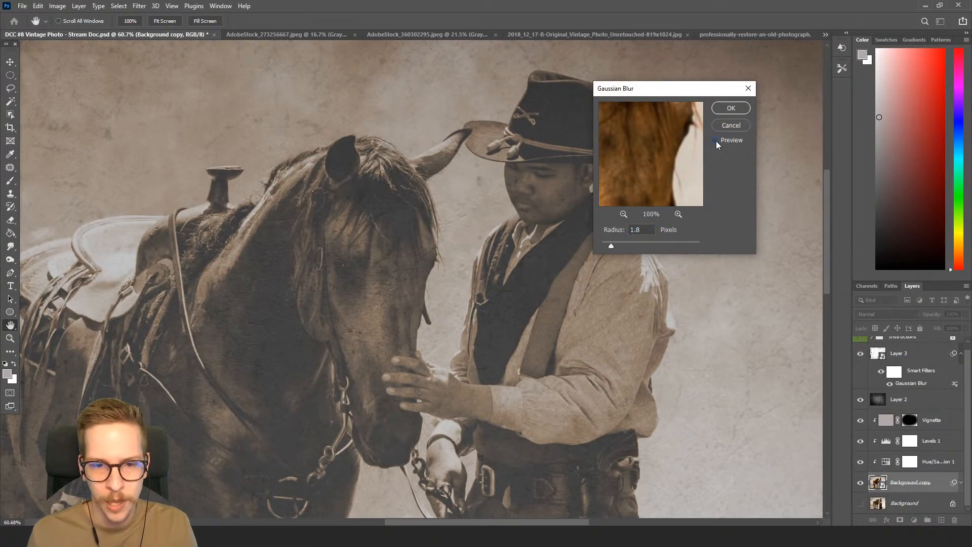
{"action": "left_click", "coordinate": [714, 141]}
{"action": "left_click", "coordinate": [715, 141]}
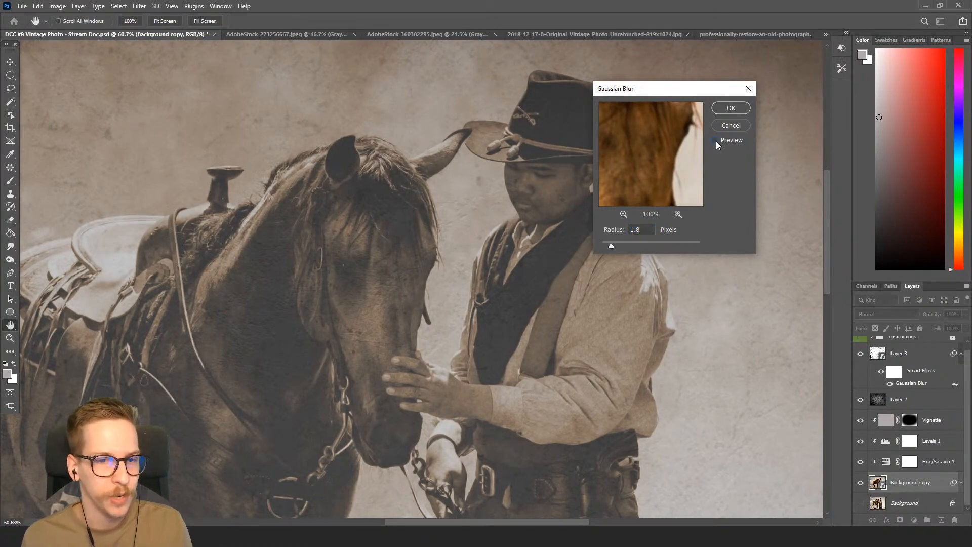
{"action": "left_click", "coordinate": [716, 142]}
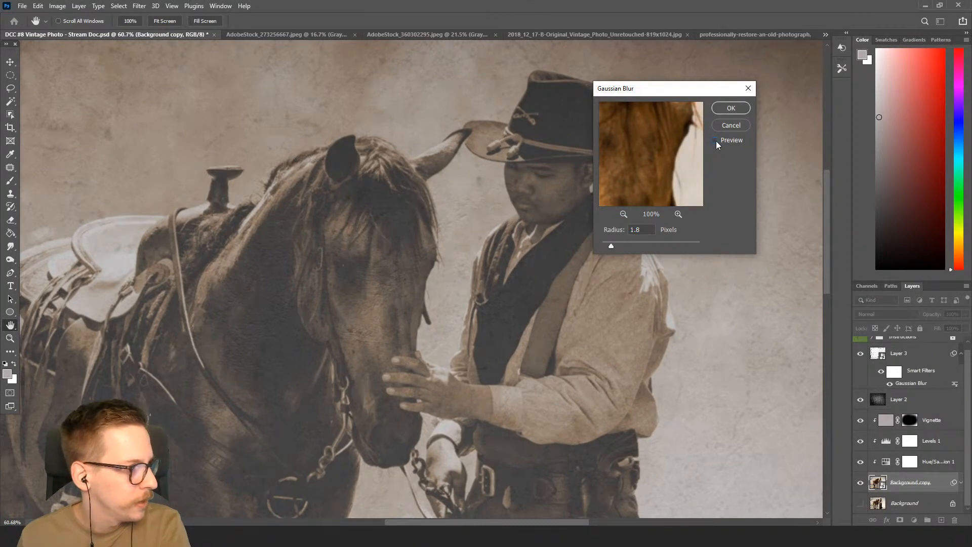
{"action": "left_click", "coordinate": [715, 143]}
{"action": "left_click", "coordinate": [716, 142]}
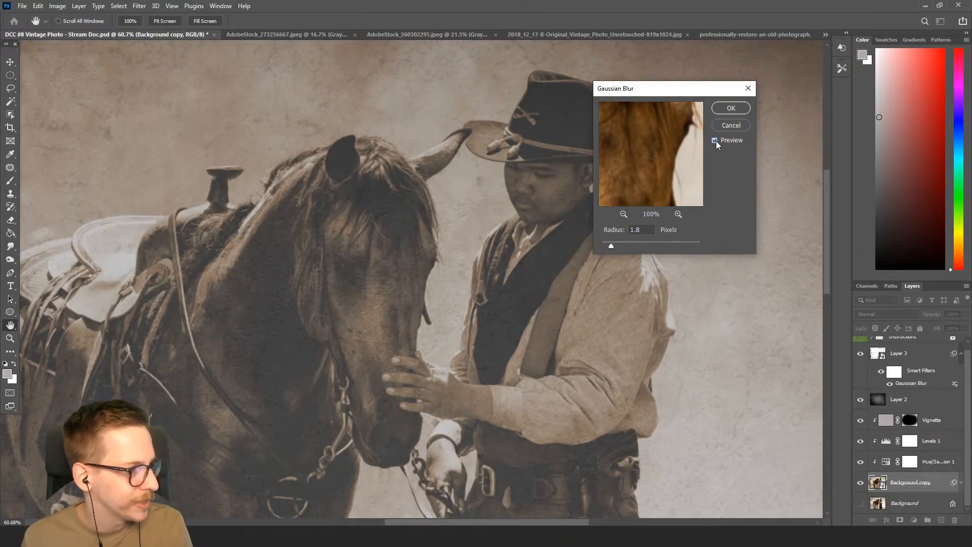
{"action": "left_click", "coordinate": [716, 143]}
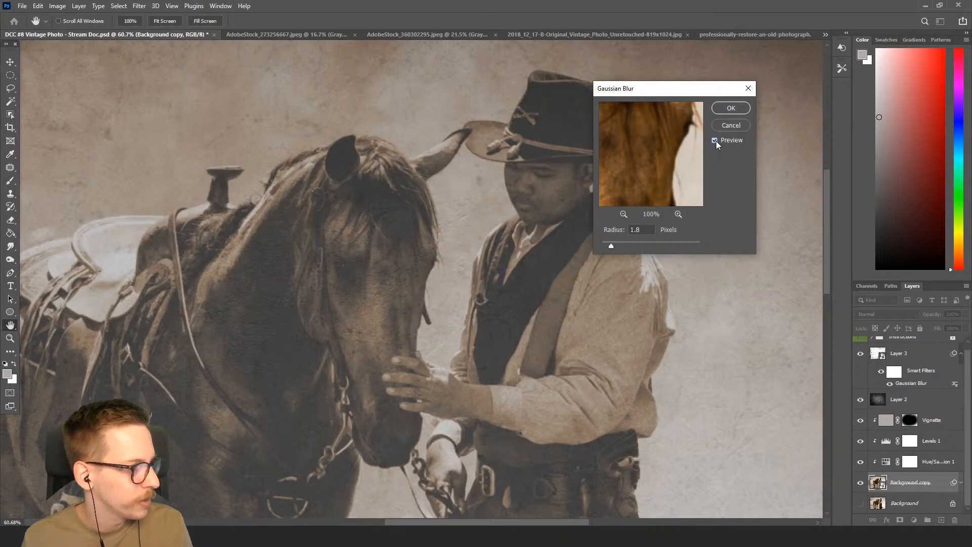
Apply the Gaussian Blur to the Background copy Smart Object with a radius of 2 pixels and check the whole photo.
{"action": "double_click", "coordinate": [639, 229]}
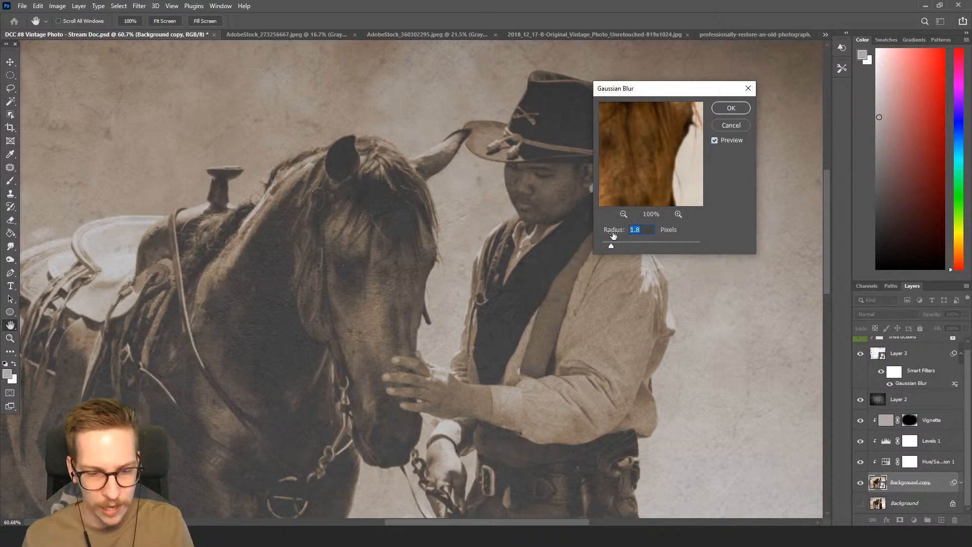
{"action": "type", "text": "2"}
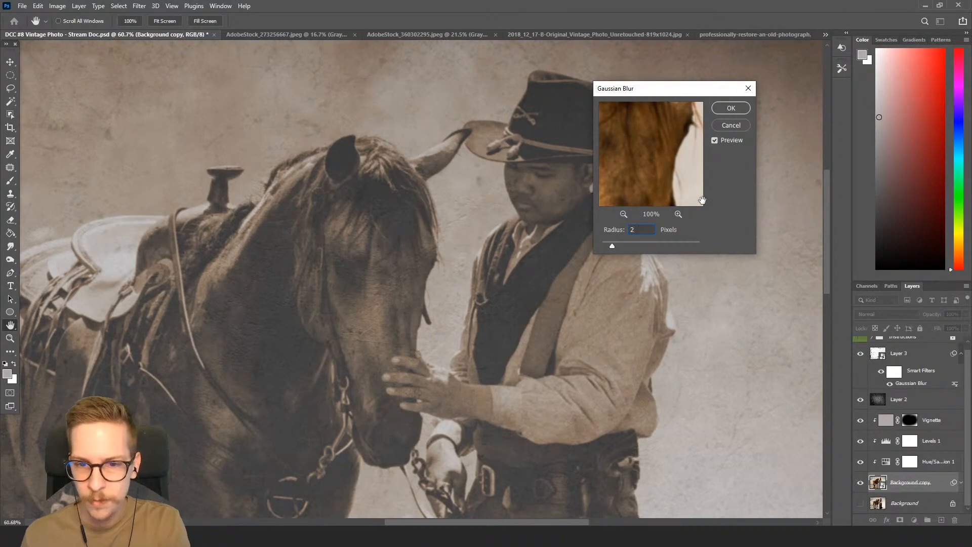
{"action": "key", "text": "Return"}
{"action": "key", "text": "b"}
{"action": "scroll", "coordinate": [707, 203], "scroll_direction": "down", "scroll_amount": 5}
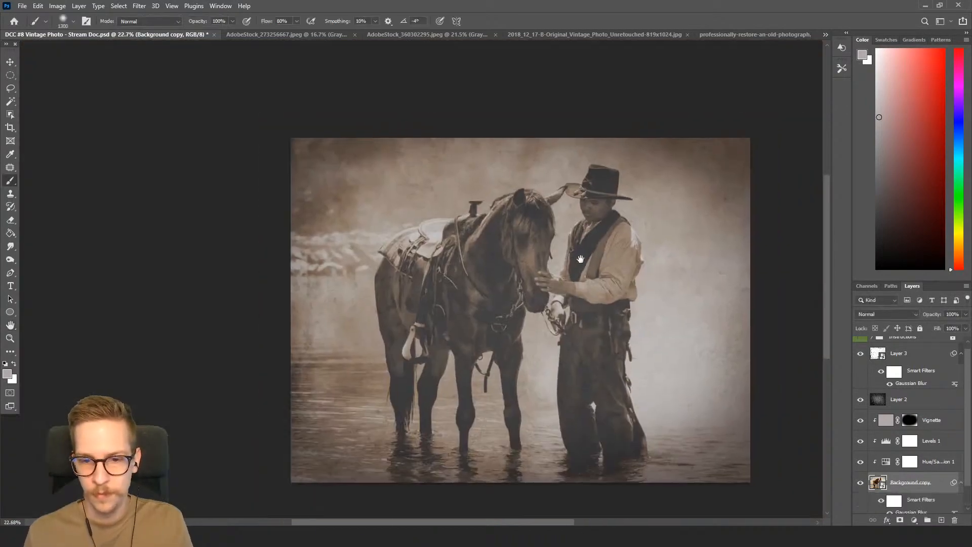
{"action": "scroll", "coordinate": [928, 464], "scroll_direction": "down", "scroll_amount": 2}
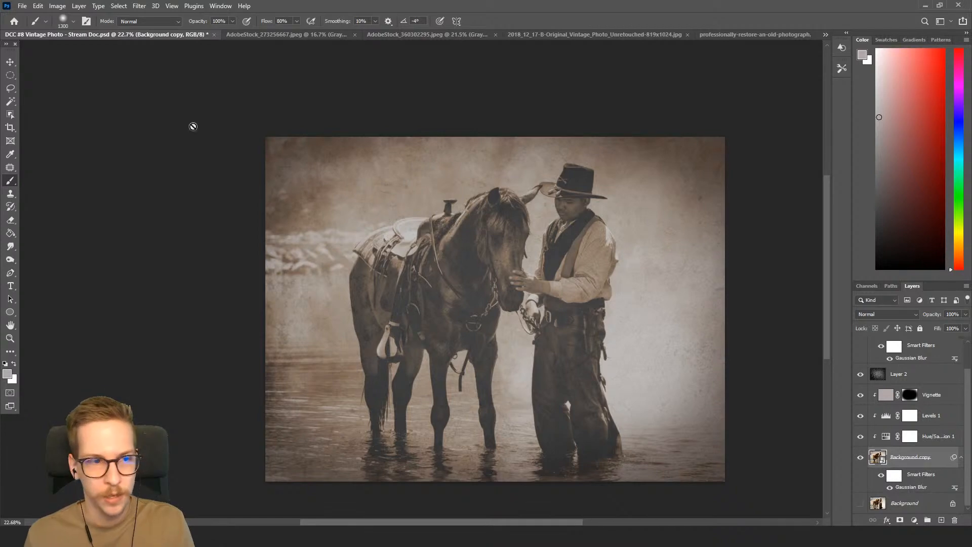
Decline rasterizing the Background copy Smart Object and save the document.
{"action": "left_click", "coordinate": [129, 156]}
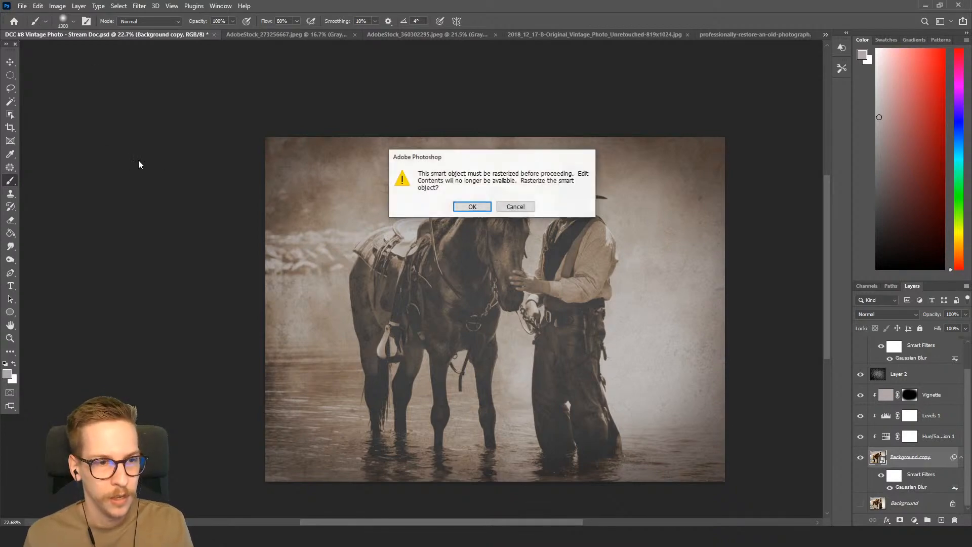
{"action": "left_click", "coordinate": [515, 206]}
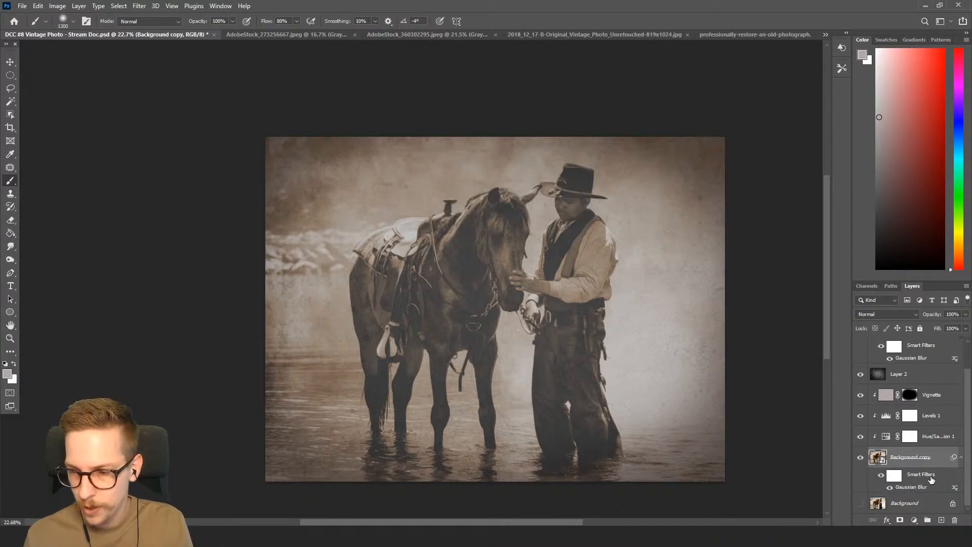
{"action": "key", "text": "ctrl+s"}
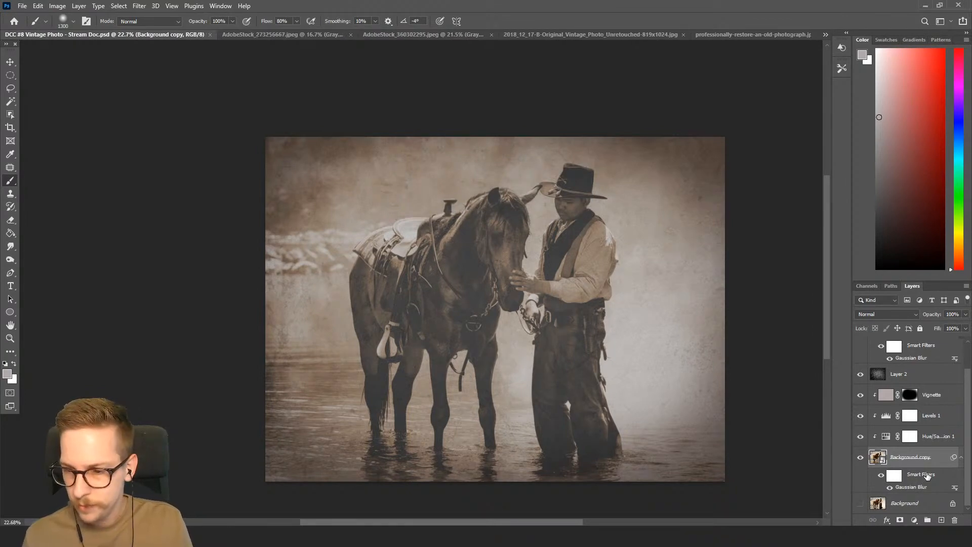
Reopen the Background copy's Gaussian Blur smart filter and reduce its radius to 1.7 pixels.
{"action": "left_click", "coordinate": [921, 438]}
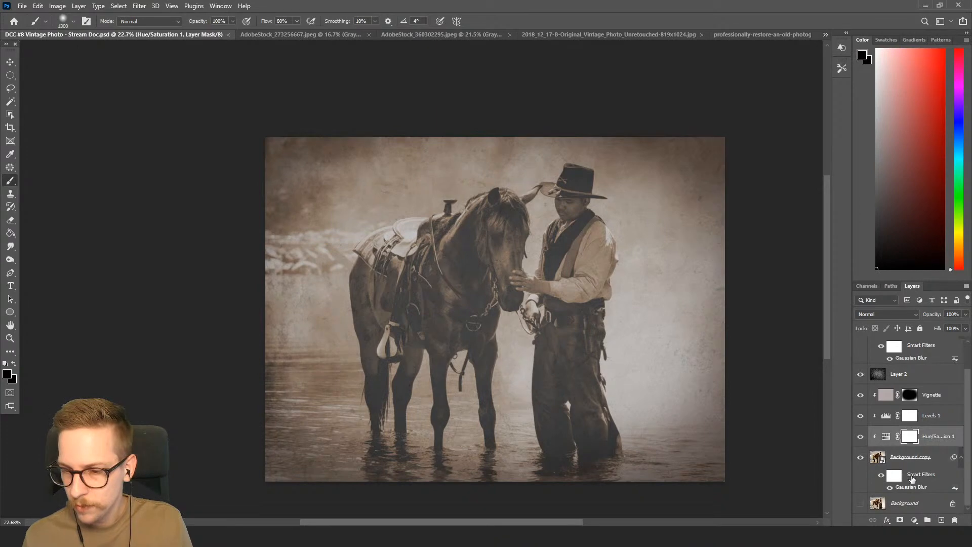
{"action": "left_click", "coordinate": [915, 479]}
{"action": "double_click", "coordinate": [914, 487]}
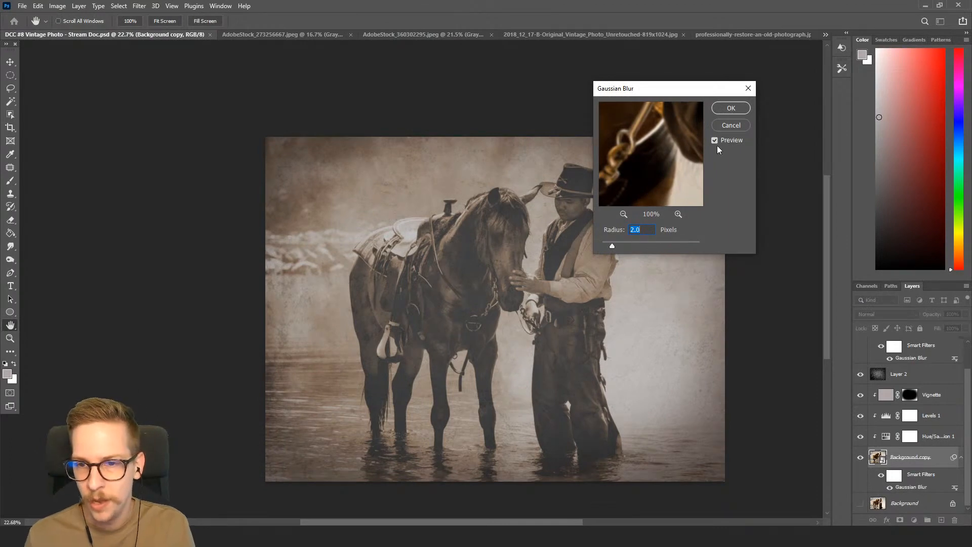
{"action": "left_click_drag", "start_coordinate": [613, 247], "coordinate": [611, 251]}
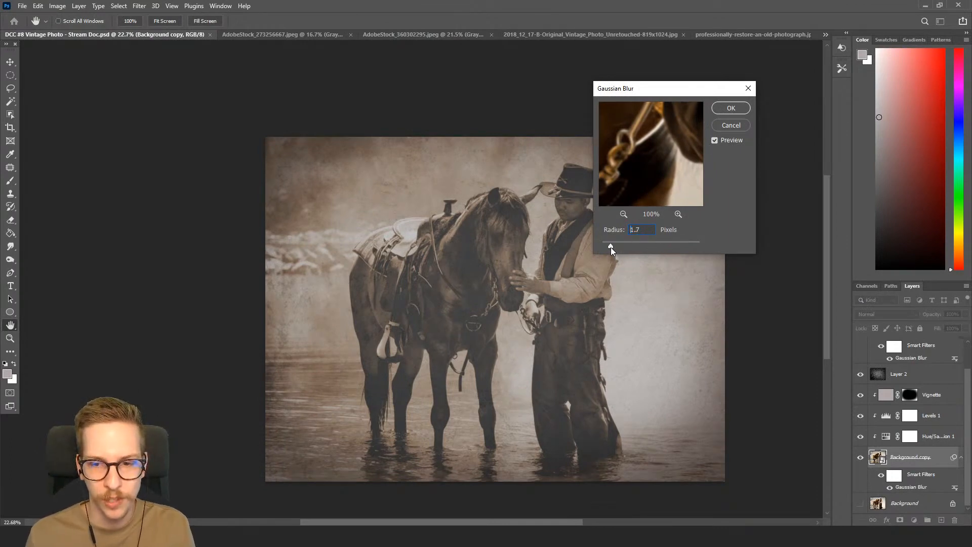
{"action": "left_click", "coordinate": [729, 109]}
{"action": "key", "text": "b"}
{"action": "mouse_move", "coordinate": [515, 315]}
{"action": "left_mouse_down"}
{"action": "mouse_move", "coordinate": [534, 302]}
{"action": "mouse_move", "coordinate": [504, 277]}
{"action": "left_mouse_up"}
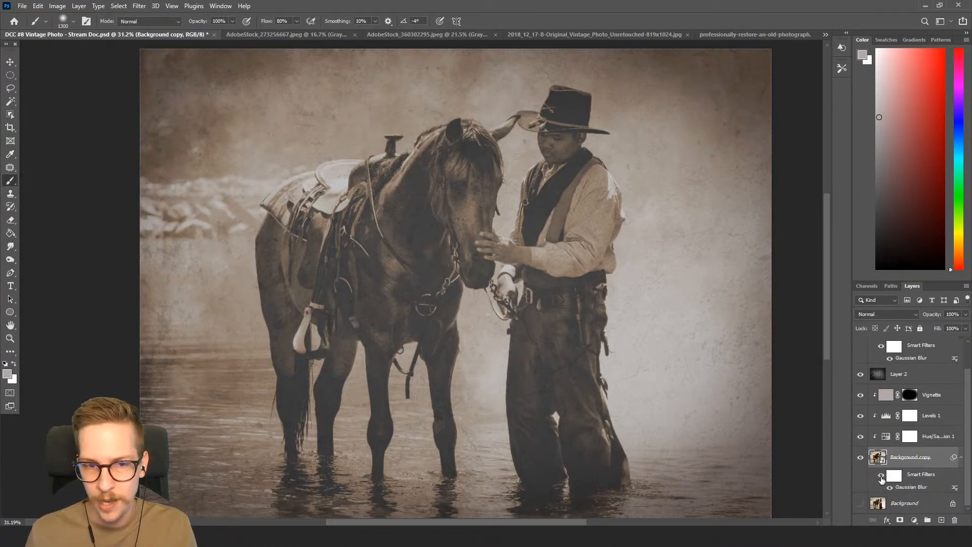
Compare the photo with and without the Background copy's smart filter, the Levels adjustment and the Hue/Saturation adjustment.
{"action": "left_click", "coordinate": [881, 479]}
{"action": "scroll", "coordinate": [539, 298], "scroll_direction": "down", "scroll_amount": 3}
{"action": "scroll", "coordinate": [539, 298], "scroll_direction": "up", "scroll_amount": 1}
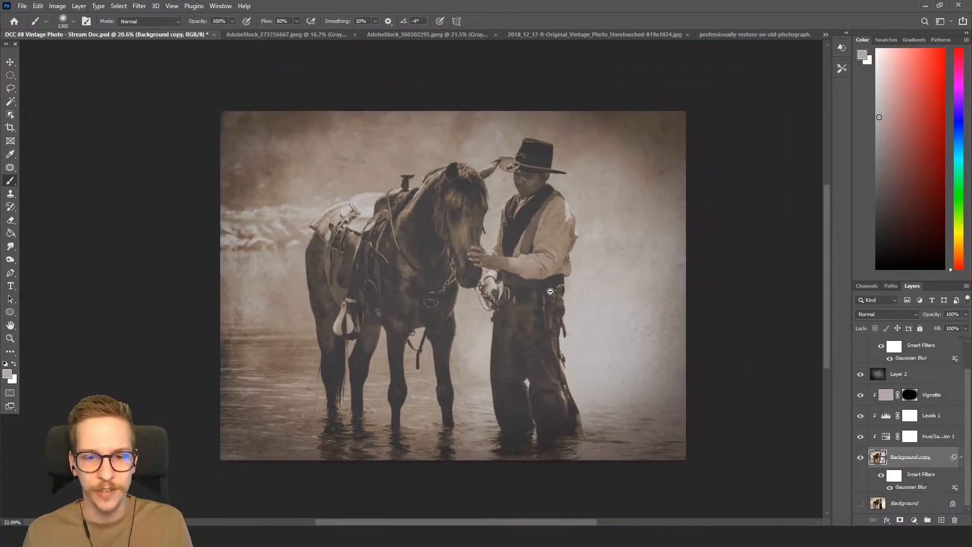
{"action": "left_click", "coordinate": [860, 416]}
{"action": "left_click", "coordinate": [860, 437]}
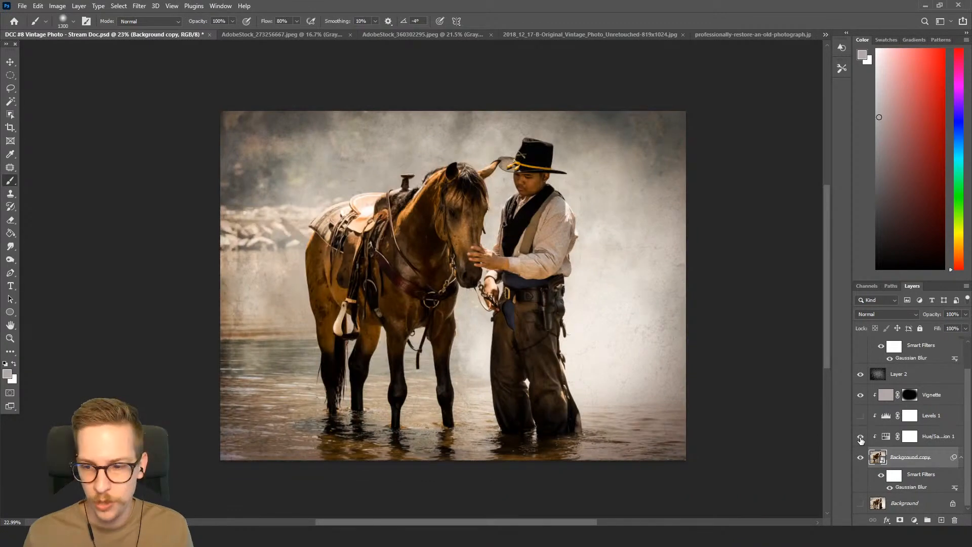
{"action": "left_click", "coordinate": [860, 418]}
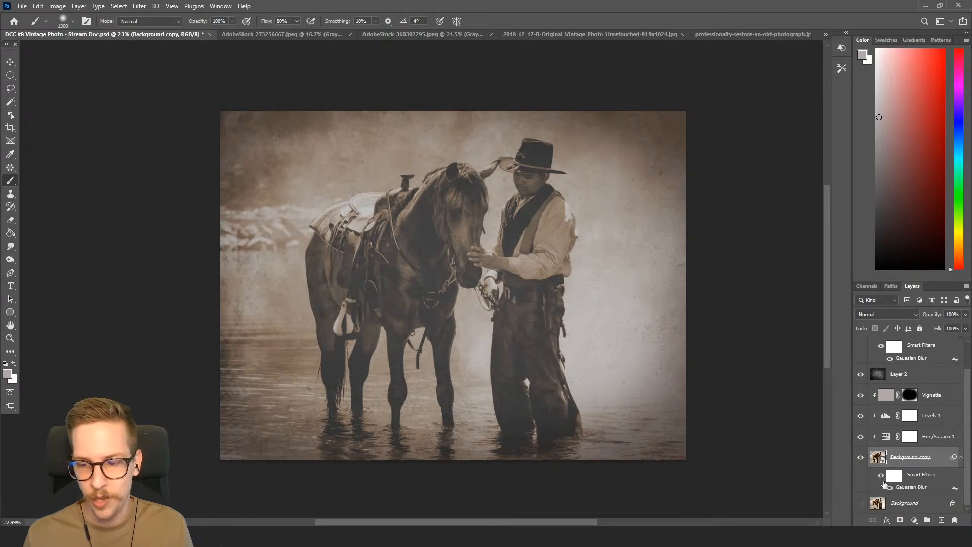
Hide and reshow the Layer 2 texture and the Vignette to compare their effect on the photo.
{"action": "left_click", "coordinate": [860, 374]}
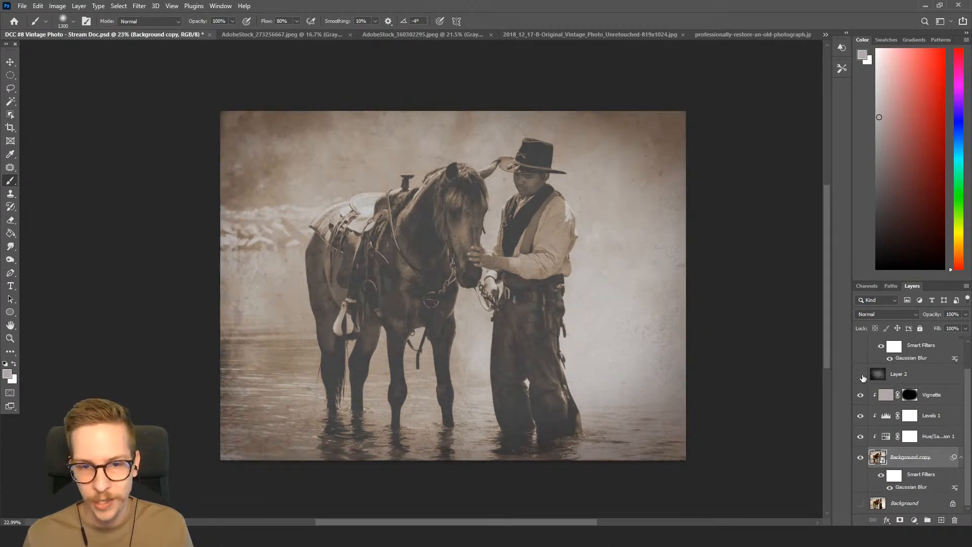
{"action": "left_click", "coordinate": [860, 375]}
{"action": "scroll", "coordinate": [861, 376], "scroll_direction": "up", "scroll_amount": 2}
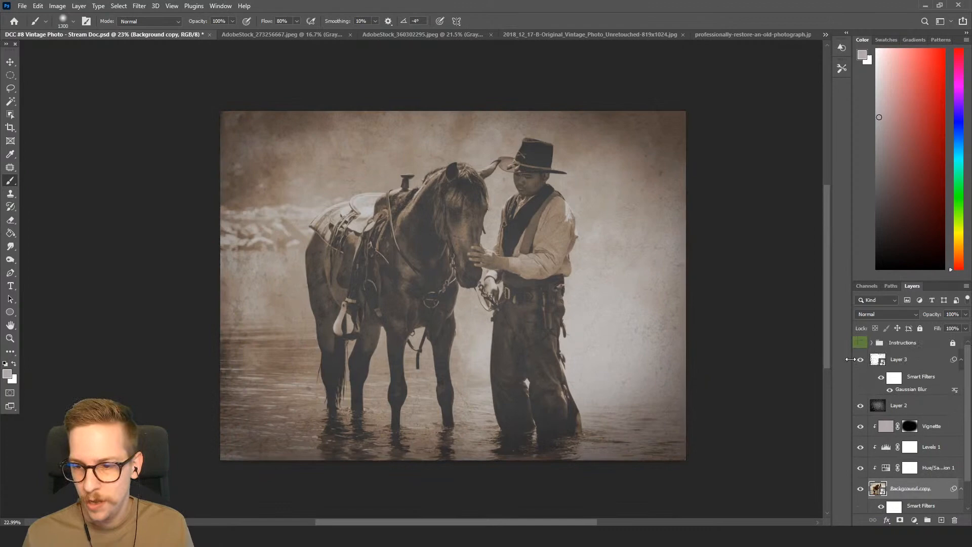
{"action": "left_click", "coordinate": [860, 426]}
{"action": "left_click", "coordinate": [860, 428]}
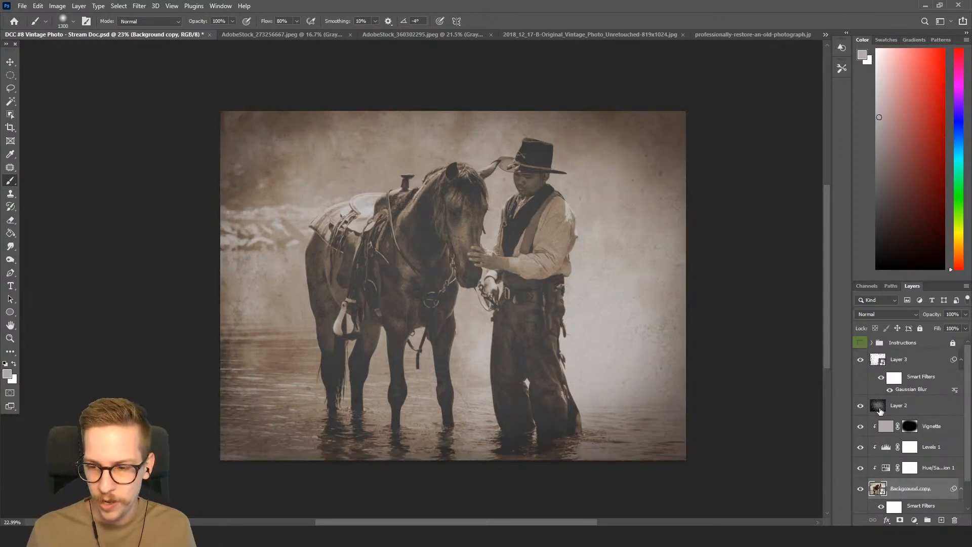
{"action": "left_click", "coordinate": [860, 407]}
{"action": "left_click", "coordinate": [861, 407]}
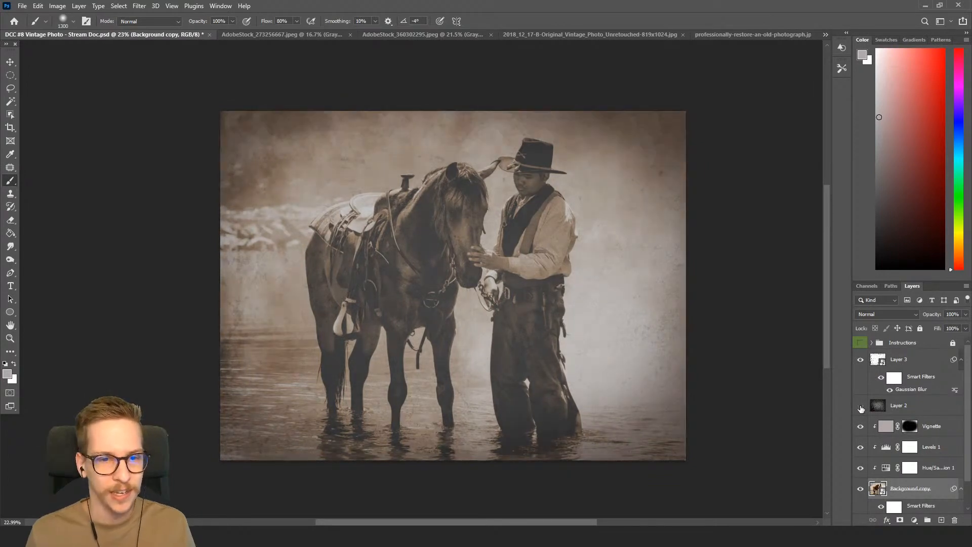
{"action": "left_click", "coordinate": [860, 407]}
{"action": "left_click", "coordinate": [860, 407]}
Lower the Vignette layer's opacity to 65%.
{"action": "left_click", "coordinate": [884, 431]}
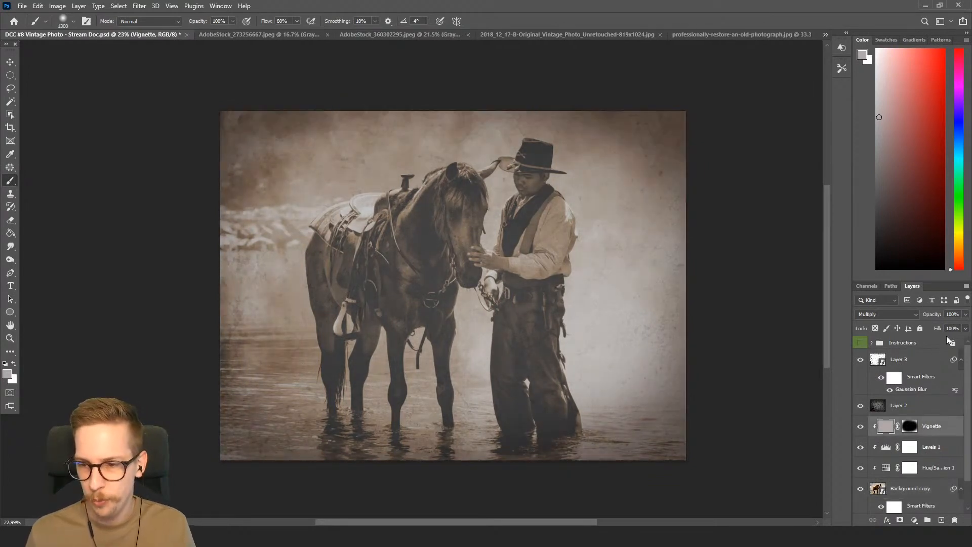
{"action": "left_click", "coordinate": [966, 315]}
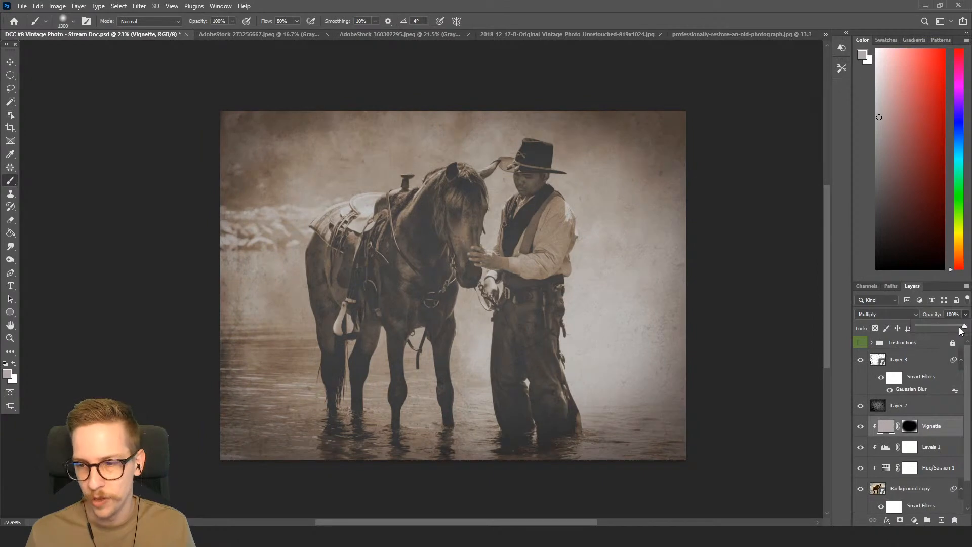
{"action": "left_click_drag", "start_coordinate": [963, 329], "coordinate": [954, 328]}
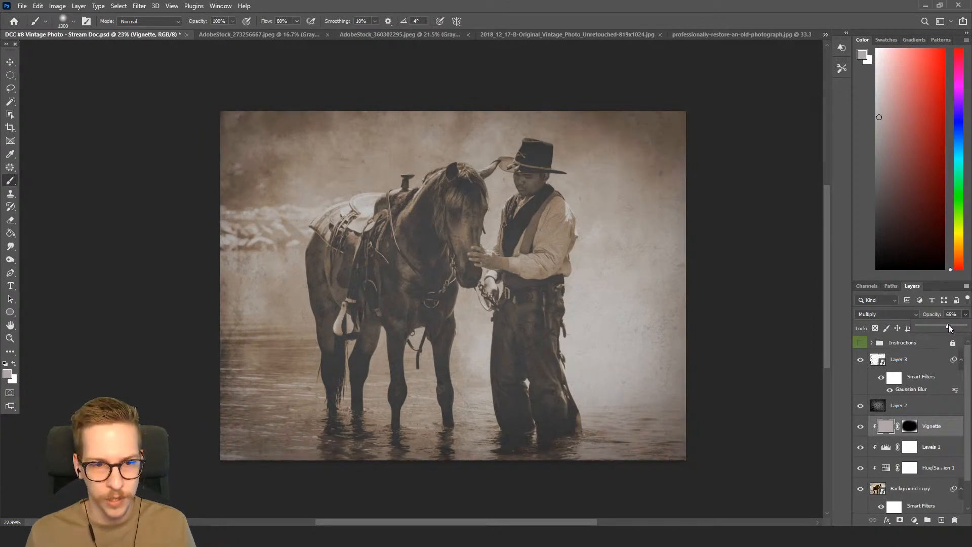
{"action": "left_click", "coordinate": [853, 305]}
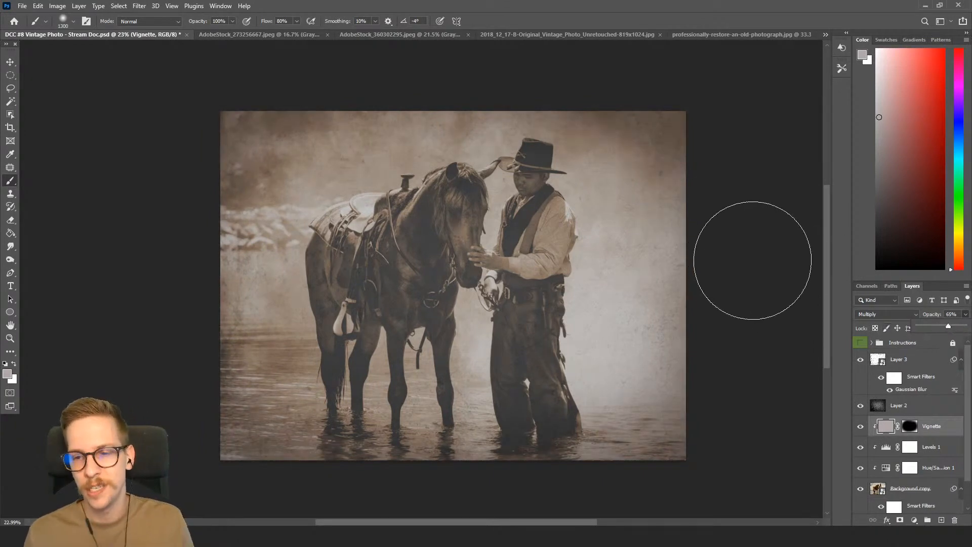
Examine the two old portrait reference photos for their fading and aging, and return to the cowboy document.
{"action": "left_click_drag", "start_coordinate": [747, 360], "coordinate": [752, 331]}
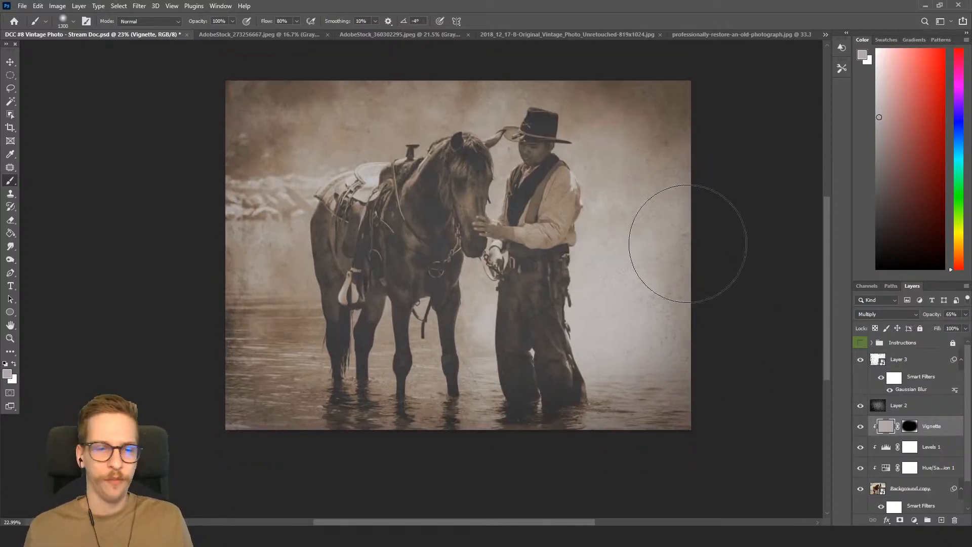
{"action": "left_click", "coordinate": [550, 34]}
{"action": "left_click", "coordinate": [680, 32]}
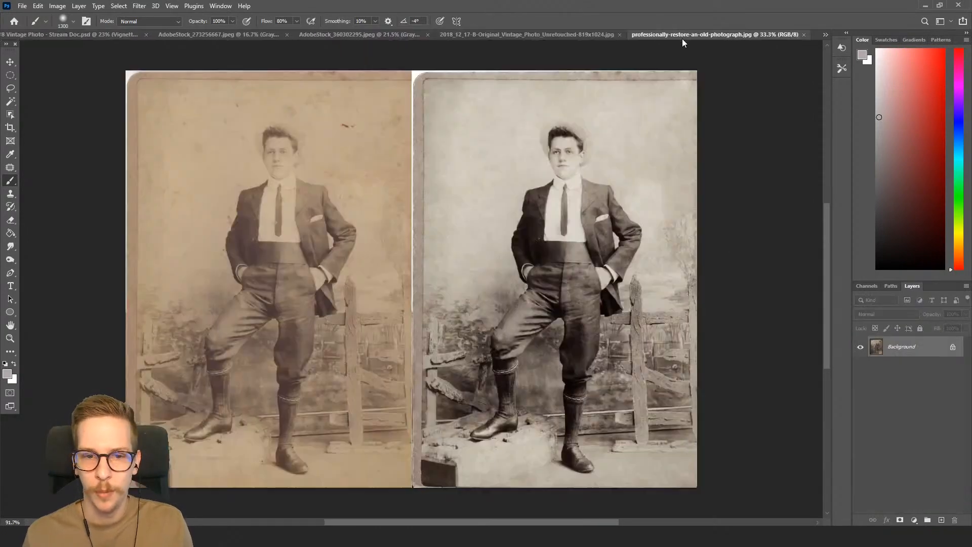
{"action": "left_click", "coordinate": [534, 35]}
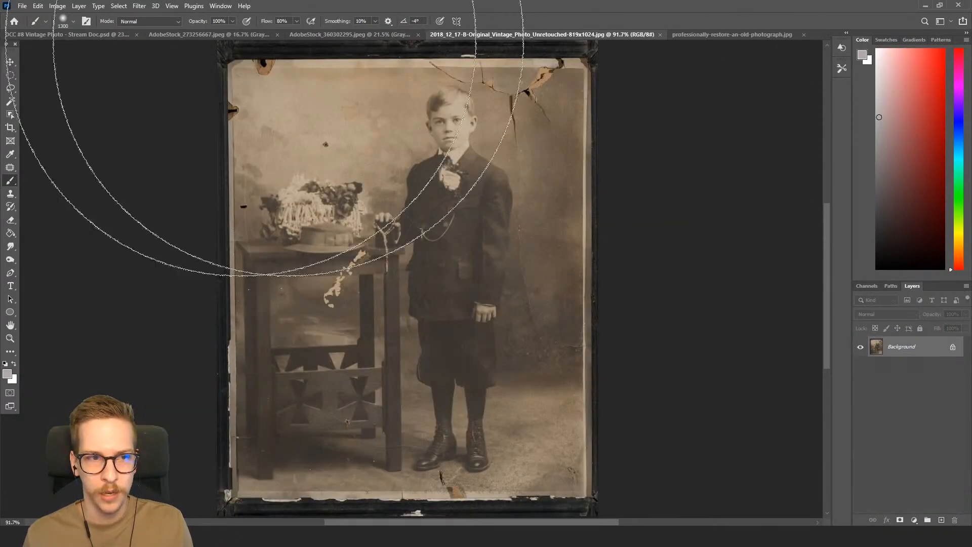
{"action": "left_click", "coordinate": [71, 36]}
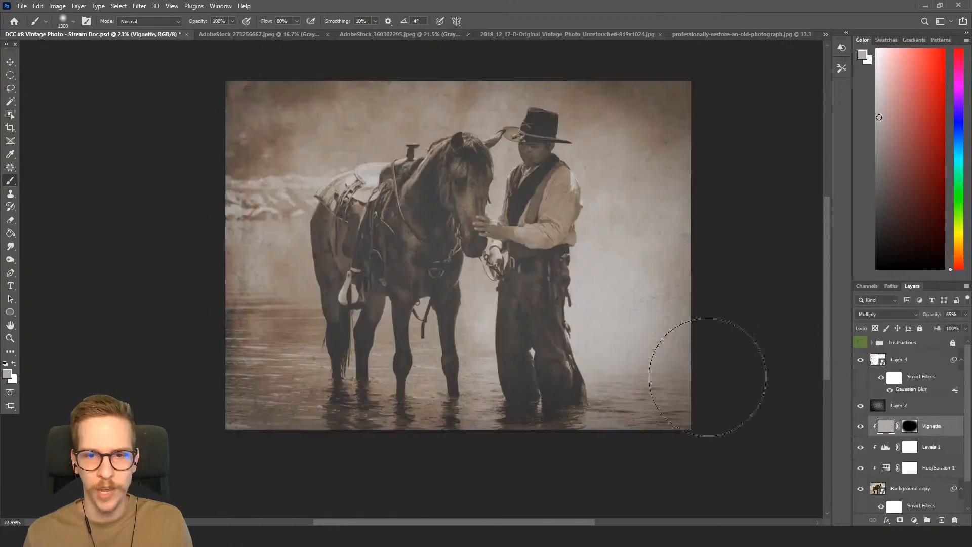
Compare the photo with the Layer 2 texture hidden and shown, and select the Layer 3 overlay.
{"action": "left_click", "coordinate": [860, 406]}
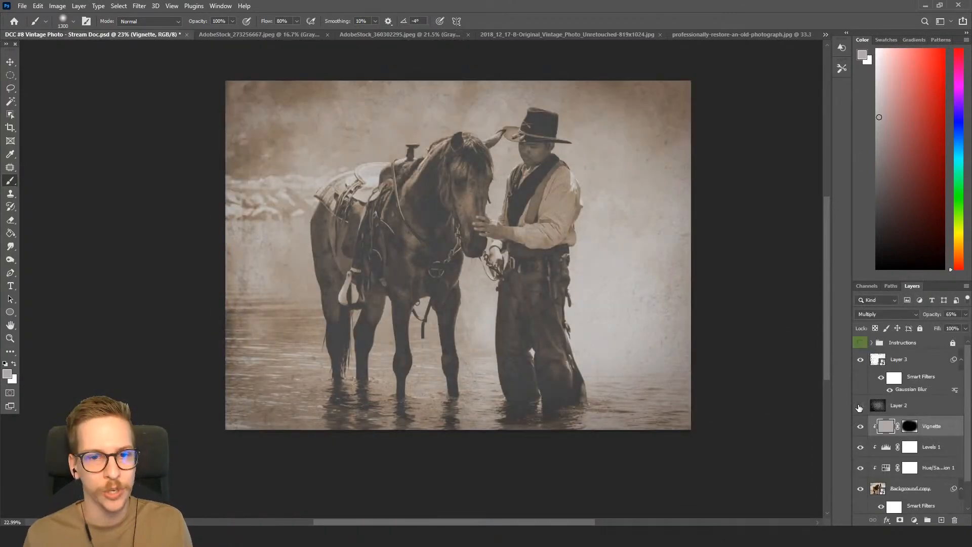
{"action": "left_click", "coordinate": [860, 405]}
{"action": "left_click", "coordinate": [859, 405]}
{"action": "left_click", "coordinate": [859, 405]}
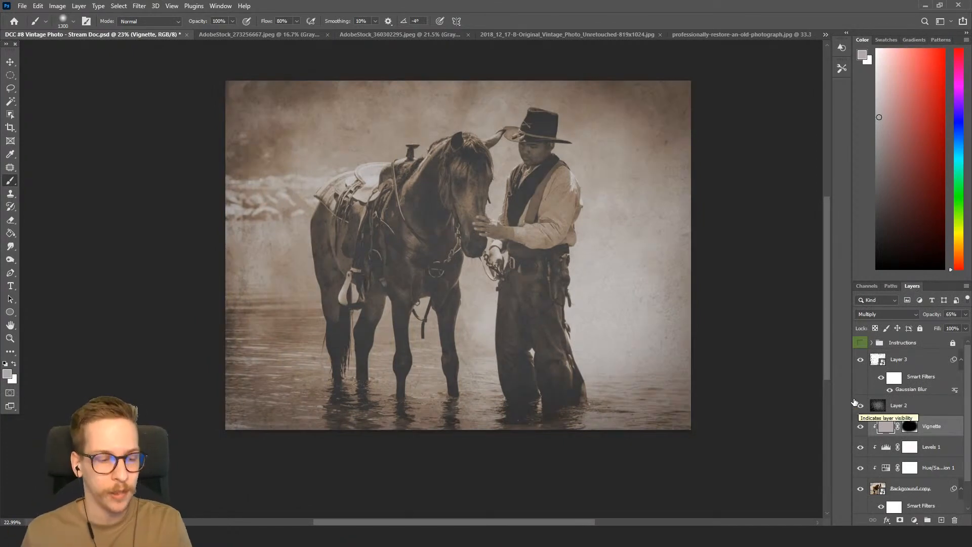
{"action": "left_click", "coordinate": [911, 360]}
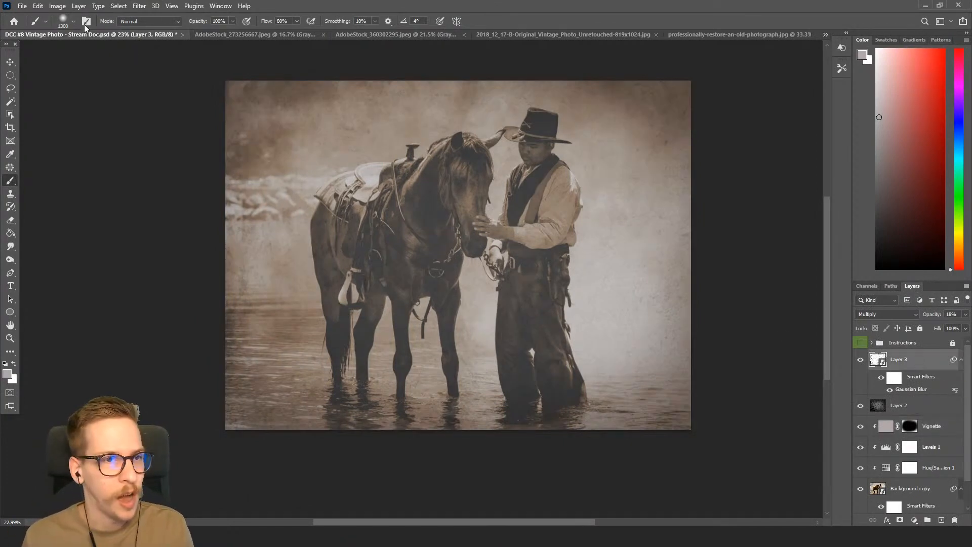
Add a Levels adjustment layer named Levels 2 above Layer 3 and reduce the brush size to 400.
{"action": "left_click", "coordinate": [79, 6]}
{"action": "mouse_move", "coordinate": [127, 140]}
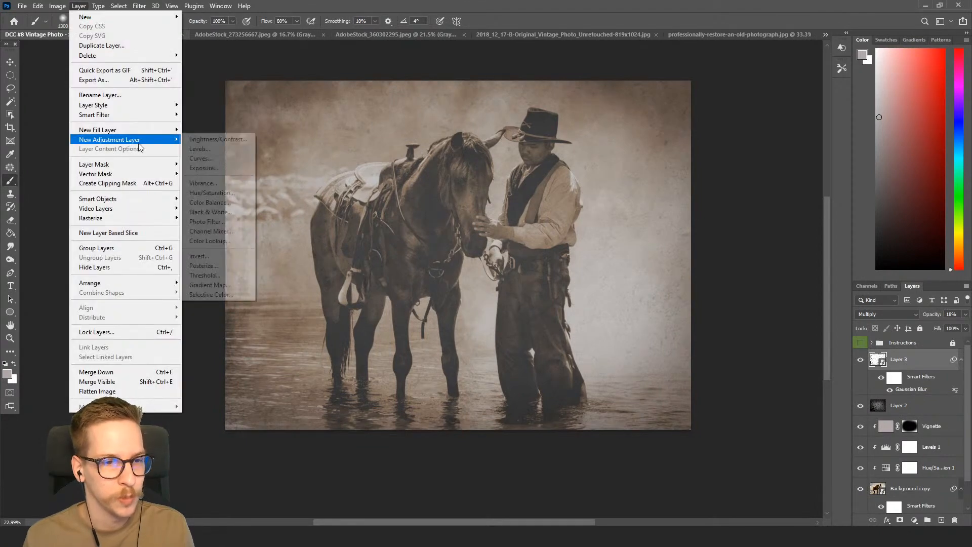
{"action": "left_click", "coordinate": [208, 148]}
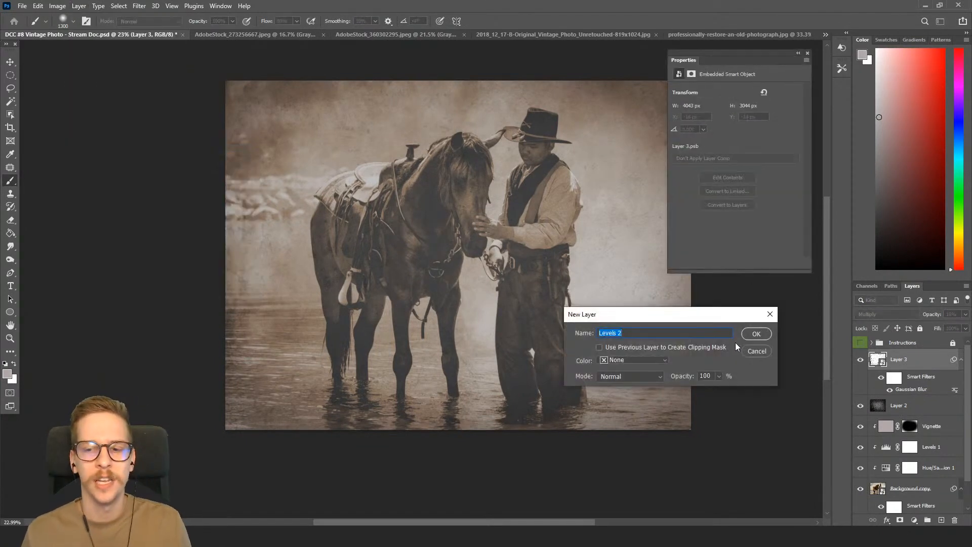
{"action": "left_click", "coordinate": [756, 334]}
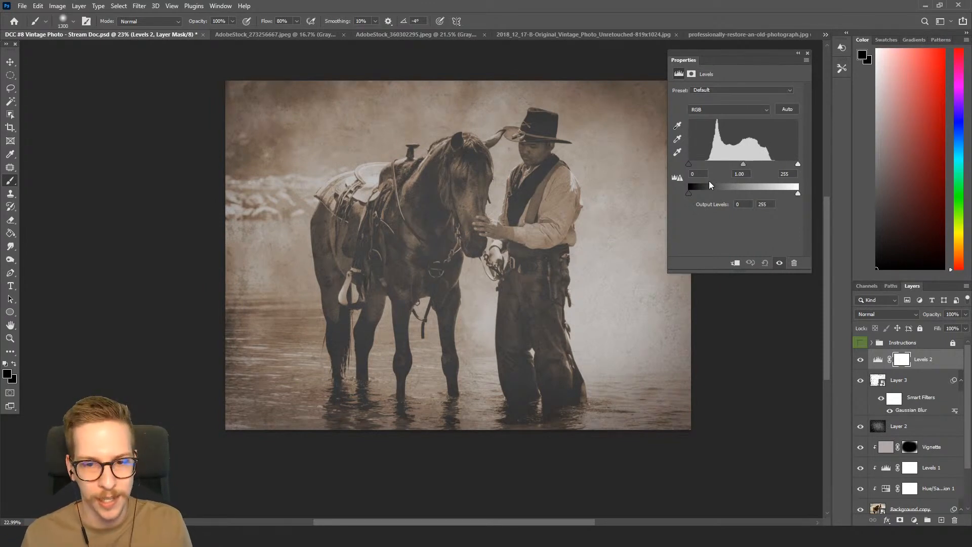
{"action": "key", "text": "bracketleft"}
{"action": "key", "text": "bracketleft"}
{"action": "key", "text": "bracketleft"}
{"action": "key", "text": "bracketleft"}
{"action": "key", "text": "bracketleft"}
{"action": "key", "text": "bracketleft"}
{"action": "key", "text": "bracketleft"}
{"action": "key", "text": "bracketleft"}
{"action": "key", "text": "bracketleft"}
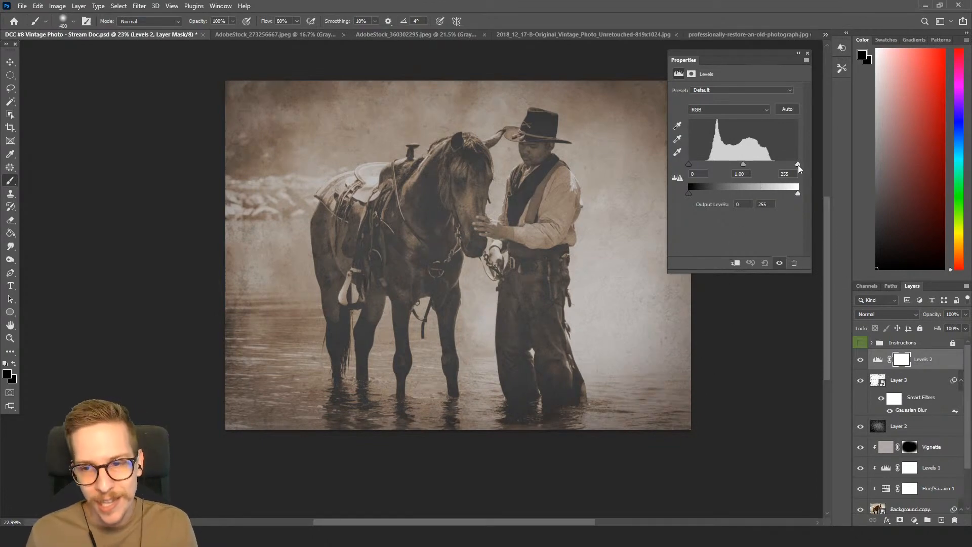
Set the Levels 2 white input level to 228 and the midtone level to 0.95.
{"action": "left_click_drag", "start_coordinate": [799, 165], "coordinate": [789, 168]}
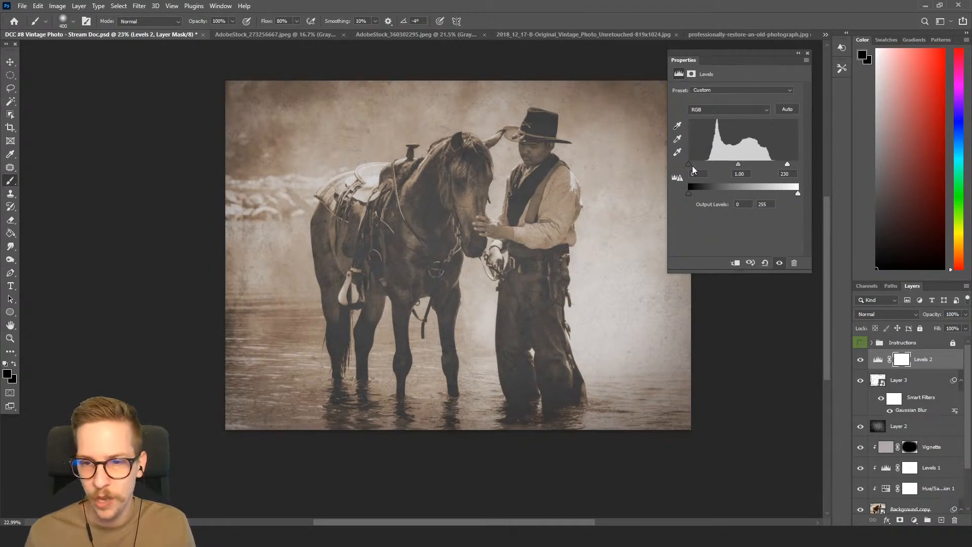
{"action": "mouse_move", "coordinate": [689, 166]}
{"action": "left_mouse_down"}
{"action": "mouse_move", "coordinate": [707, 165]}
{"action": "mouse_move", "coordinate": [683, 165]}
{"action": "left_mouse_up"}
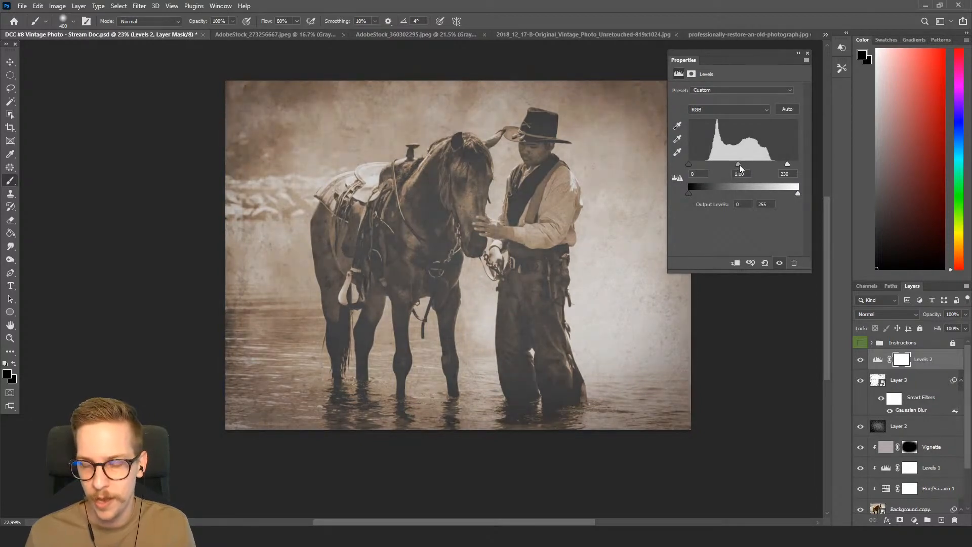
{"action": "left_click_drag", "start_coordinate": [739, 169], "coordinate": [739, 168]}
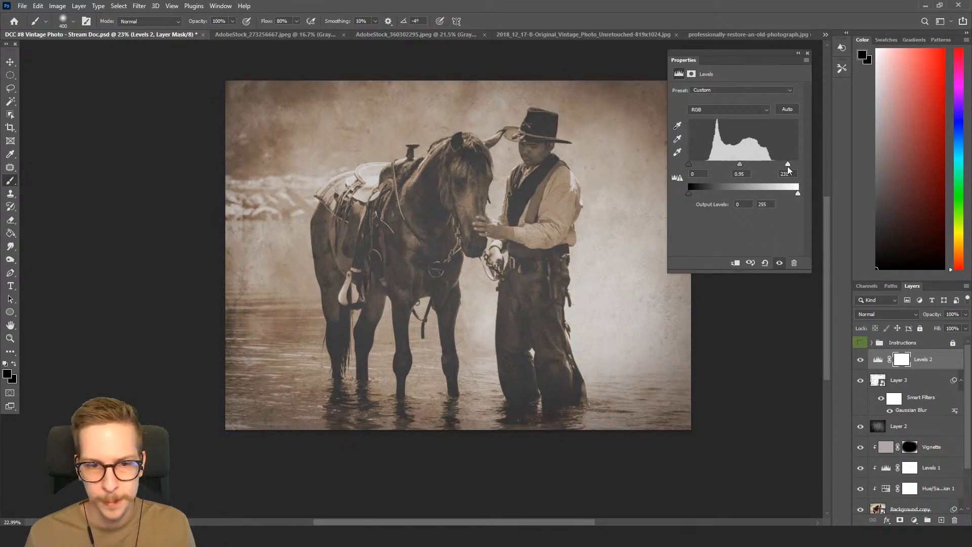
{"action": "left_click_drag", "start_coordinate": [788, 167], "coordinate": [787, 168]}
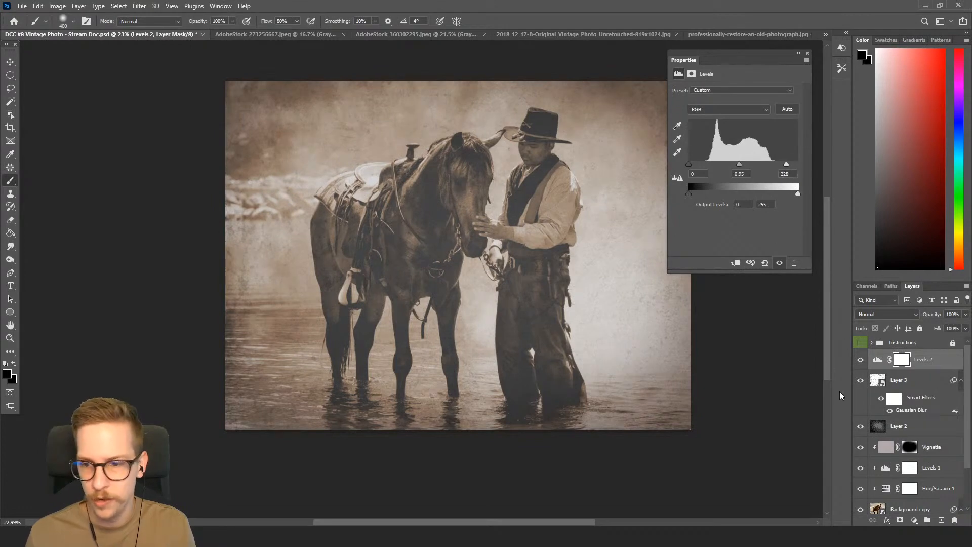
Compare the photo with the Levels 2 adjustment hidden and shown.
{"action": "left_click", "coordinate": [857, 360]}
{"action": "left_click", "coordinate": [857, 359]}
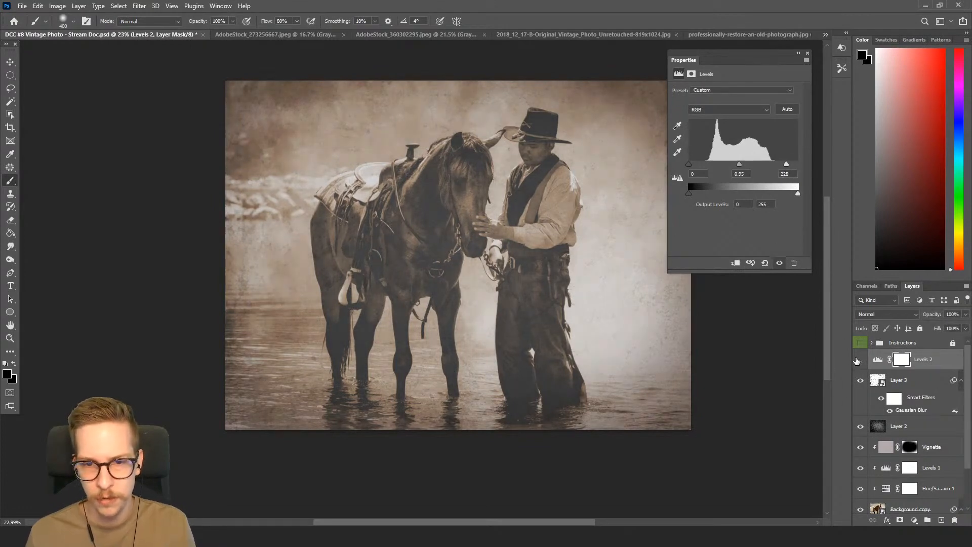
{"action": "left_click", "coordinate": [858, 360]}
{"action": "left_click", "coordinate": [858, 360]}
{"action": "left_click_drag", "start_coordinate": [645, 360], "coordinate": [605, 358]}
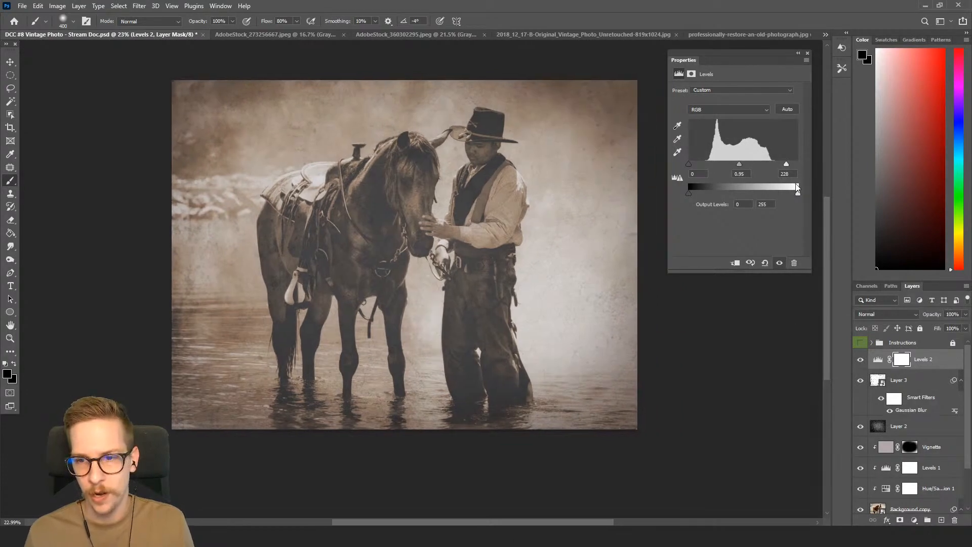
Set the Levels 2 white output level to 249 and check its effect by hiding and reshowing the layer.
{"action": "left_click_drag", "start_coordinate": [798, 193], "coordinate": [793, 195]}
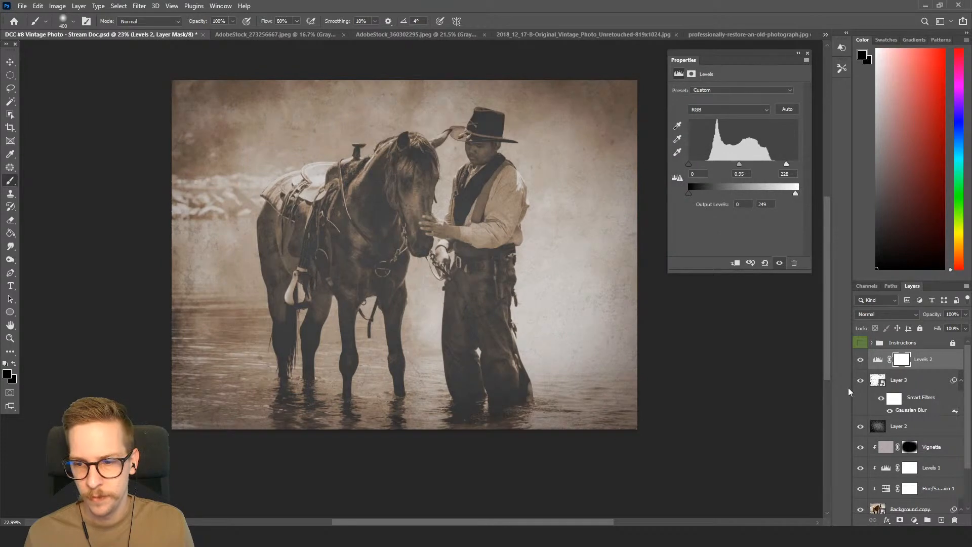
{"action": "left_click", "coordinate": [861, 360]}
{"action": "left_click", "coordinate": [860, 360]}
{"action": "left_click", "coordinate": [860, 360]}
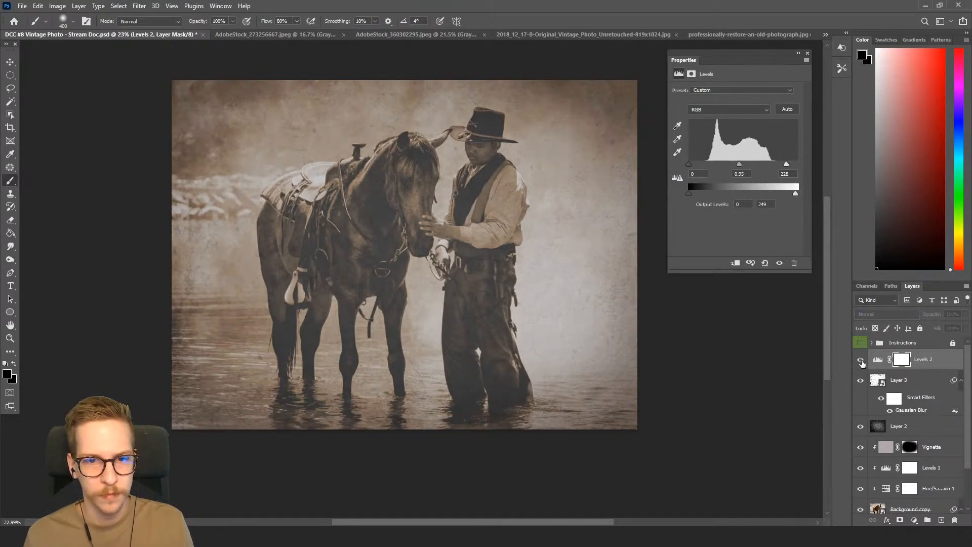
{"action": "left_click", "coordinate": [860, 361]}
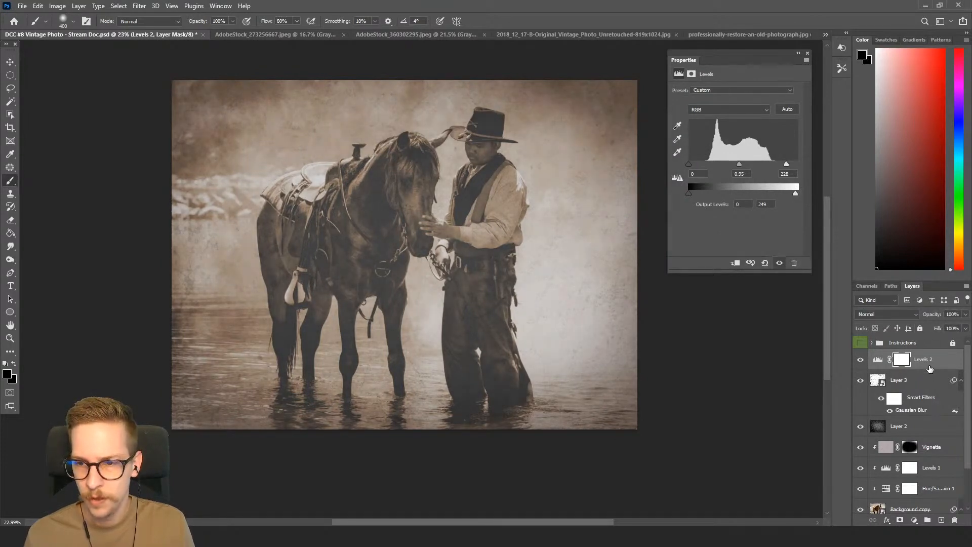
{"action": "left_click", "coordinate": [930, 365]}
Set the hue of the Hue/Saturation 1 adjustment to 35 and save the document.
{"action": "scroll", "coordinate": [542, 345], "scroll_direction": "down", "scroll_amount": 2}
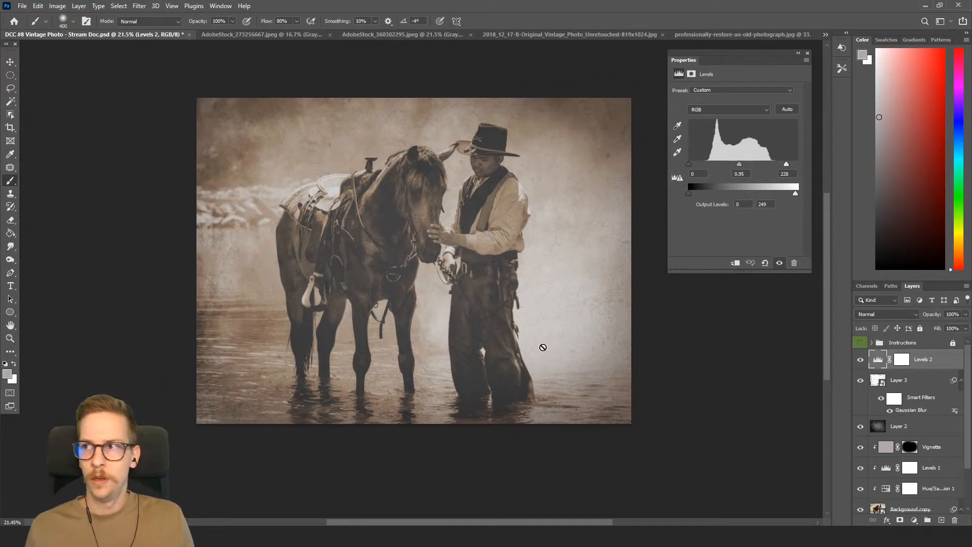
{"action": "scroll", "coordinate": [524, 339], "scroll_direction": "up", "scroll_amount": 2}
{"action": "scroll", "coordinate": [524, 339], "scroll_direction": "down", "scroll_amount": 1}
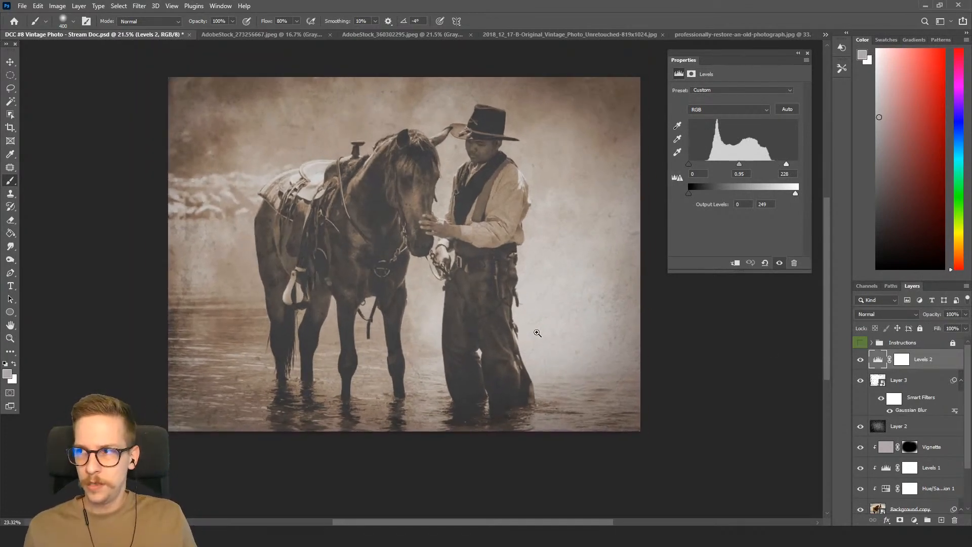
{"action": "scroll", "coordinate": [895, 454], "scroll_direction": "down", "scroll_amount": 1}
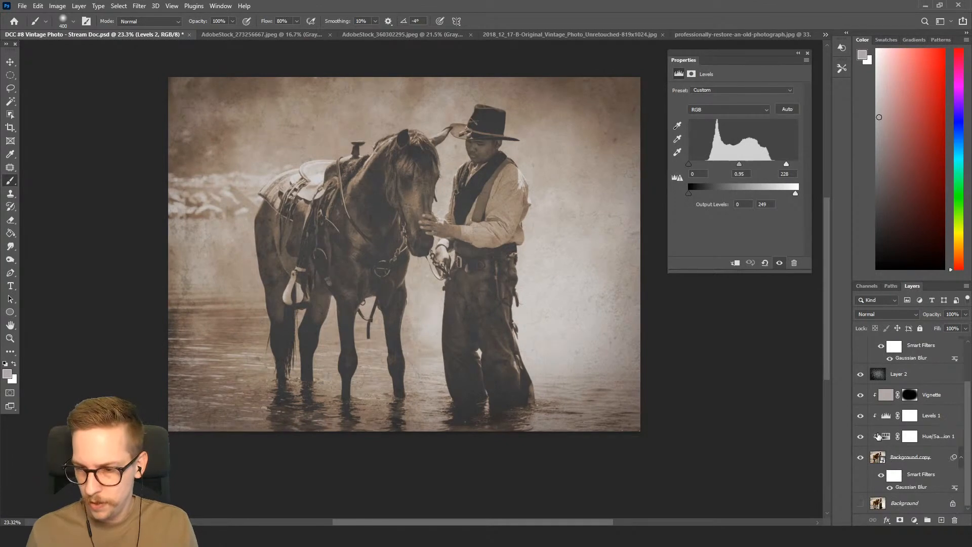
{"action": "left_click", "coordinate": [885, 438]}
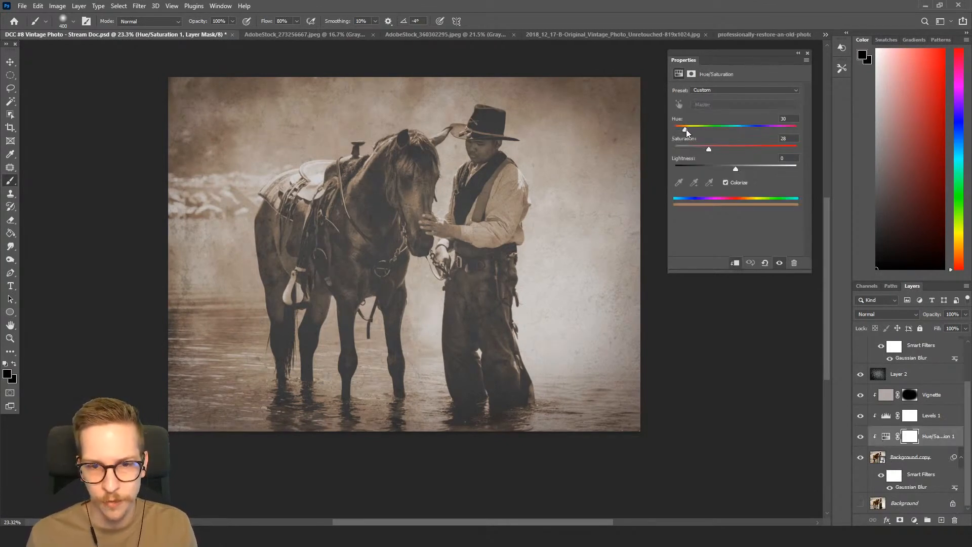
{"action": "left_click_drag", "start_coordinate": [686, 132], "coordinate": [687, 134]}
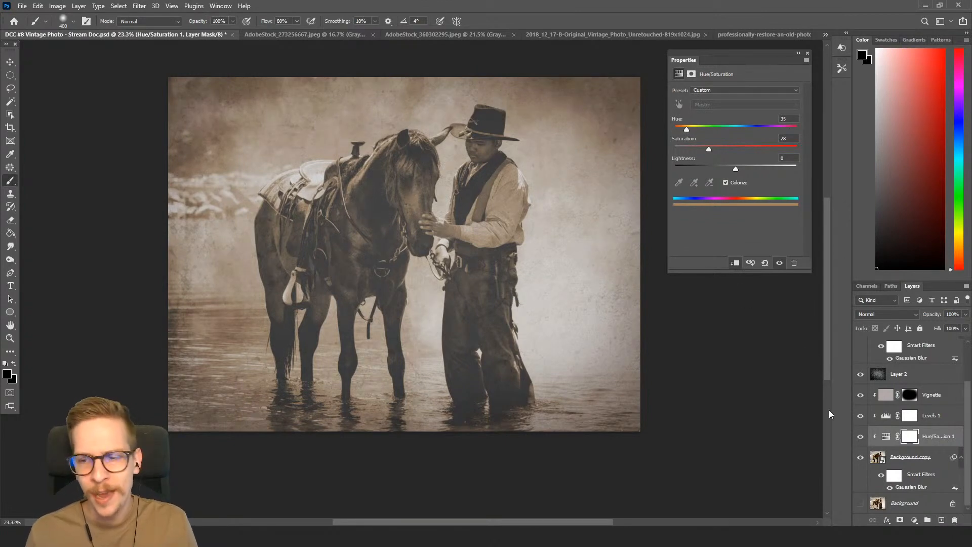
{"action": "left_click", "coordinate": [808, 54]}
{"action": "scroll", "coordinate": [676, 282], "scroll_direction": "up", "scroll_amount": 2}
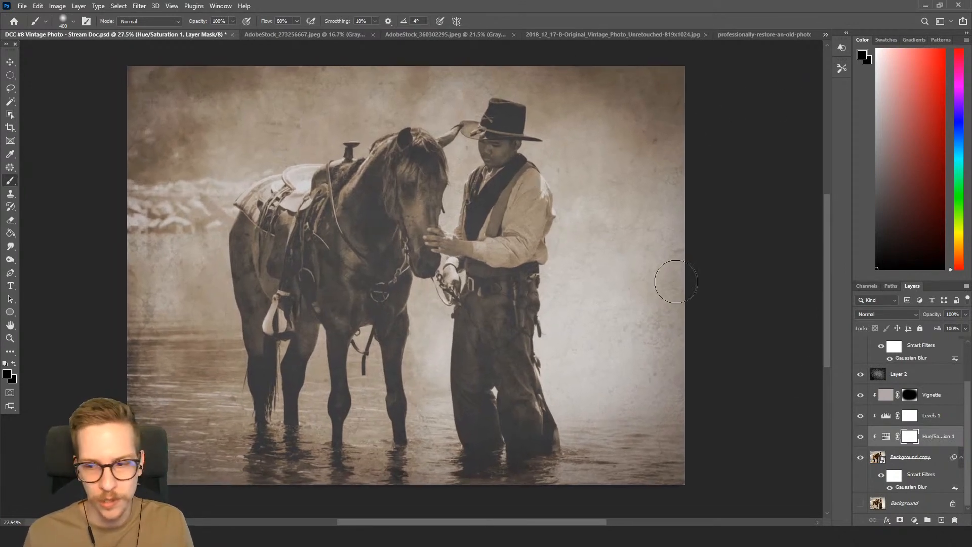
{"action": "key", "text": "ctrl+s"}
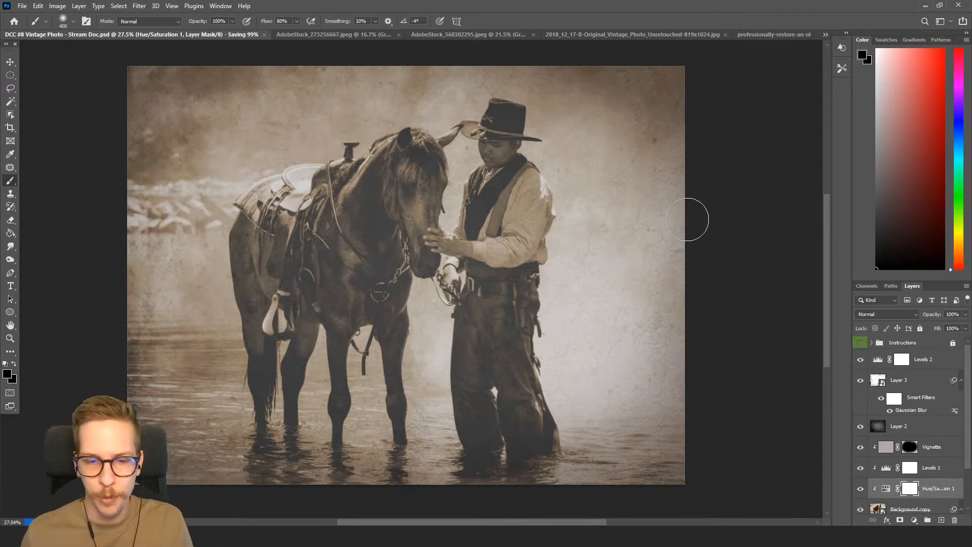
Examine the old portrait reference photos for their tone and aging, and return to the cowboy document.
{"action": "scroll", "coordinate": [881, 423], "scroll_direction": "down", "scroll_amount": 2}
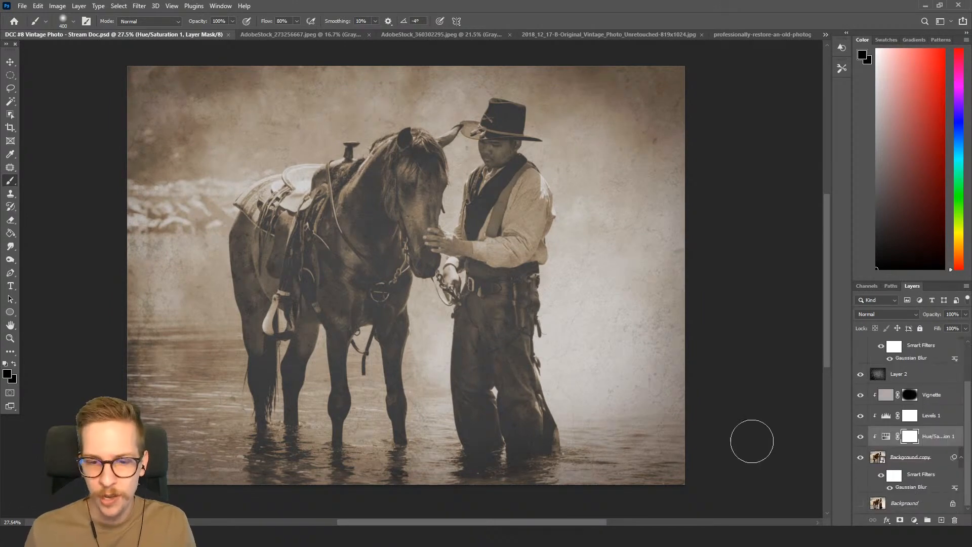
{"action": "left_click_drag", "start_coordinate": [605, 267], "coordinate": [591, 281]}
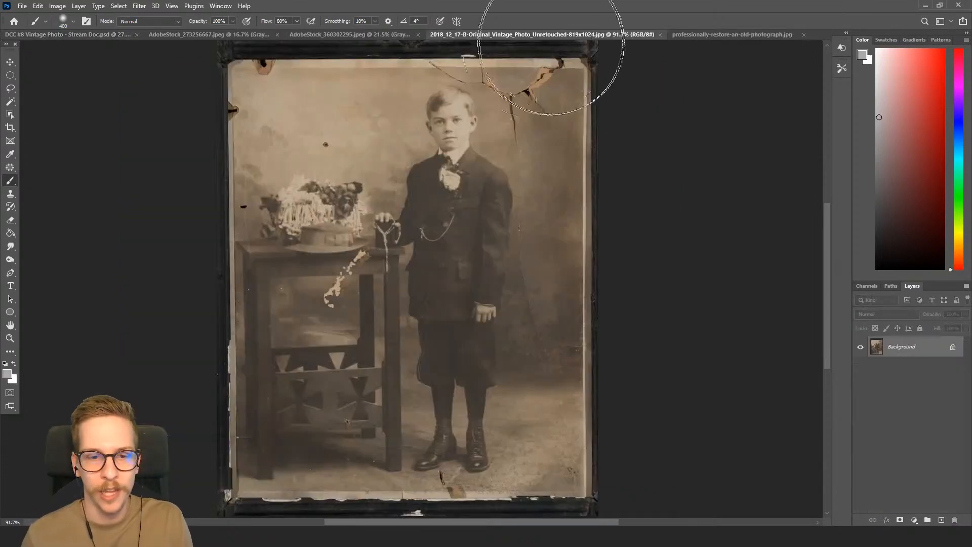
{"action": "left_click", "coordinate": [582, 34]}
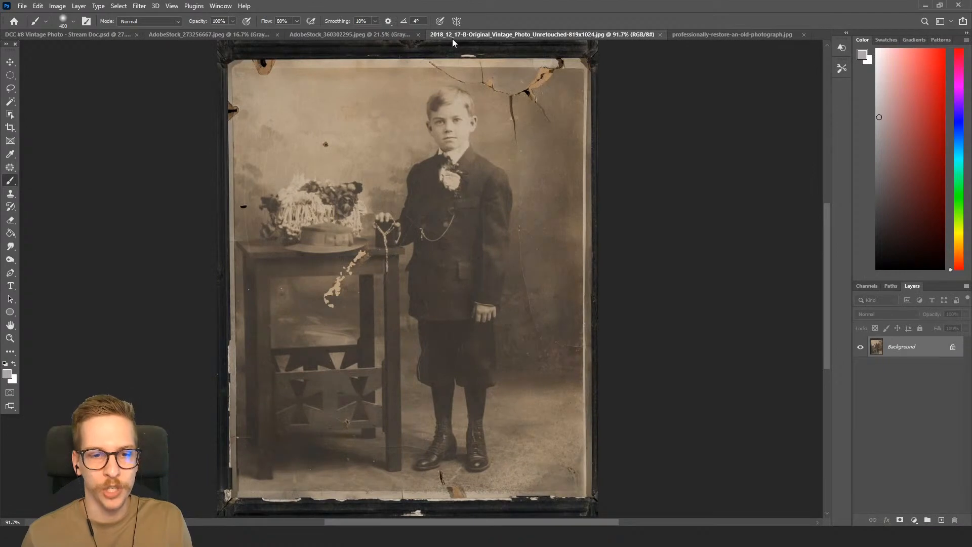
{"action": "left_click", "coordinate": [385, 34]}
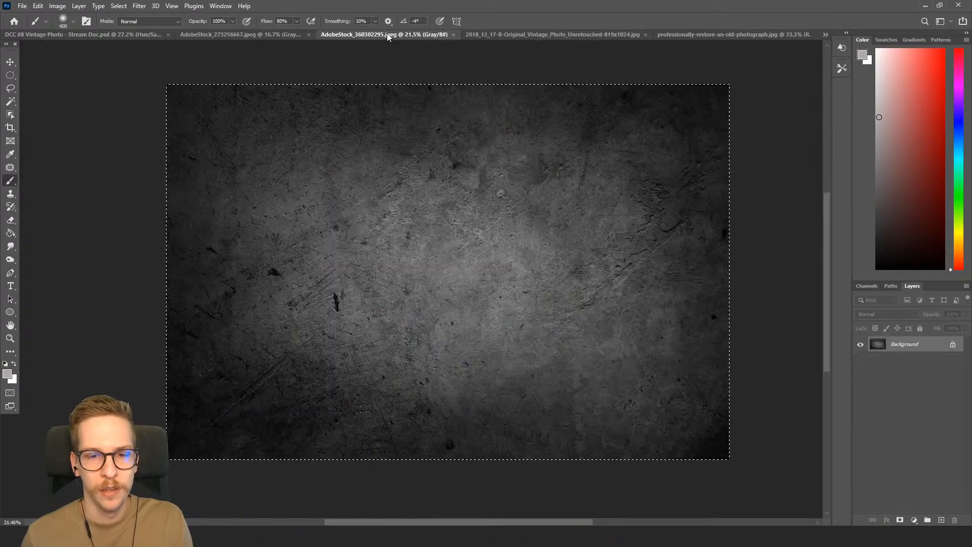
{"action": "left_click", "coordinate": [706, 35]}
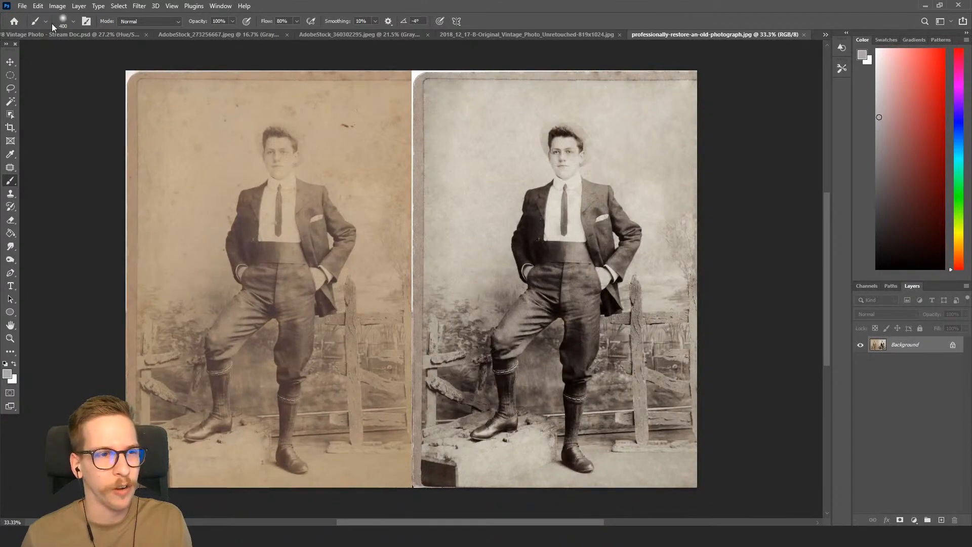
{"action": "left_click", "coordinate": [76, 36]}
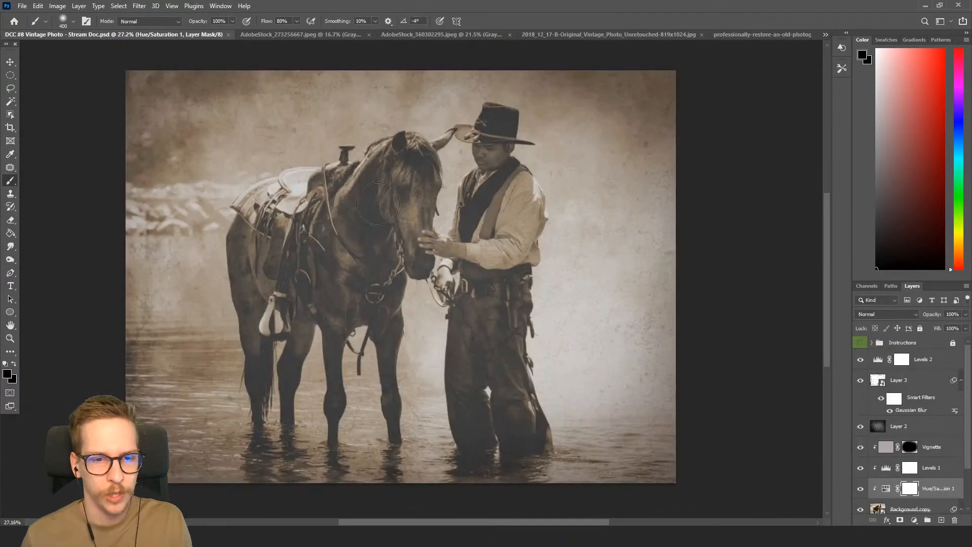
Set the Levels 2 white input level to 223 and close the adjustment's properties.
{"action": "scroll", "coordinate": [395, 212], "scroll_direction": "down", "scroll_amount": 2}
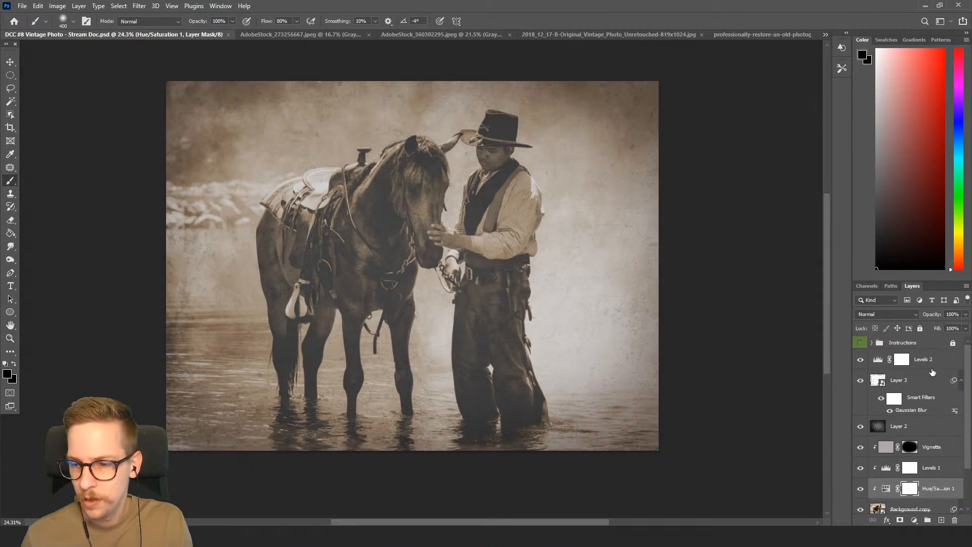
{"action": "left_click", "coordinate": [901, 360]}
{"action": "left_click", "coordinate": [881, 360]}
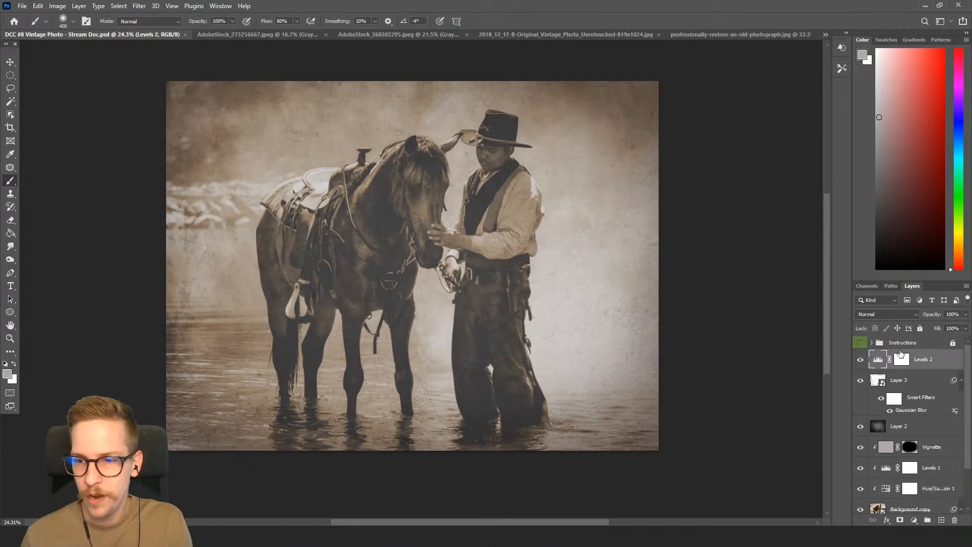
{"action": "double_click", "coordinate": [878, 360]}
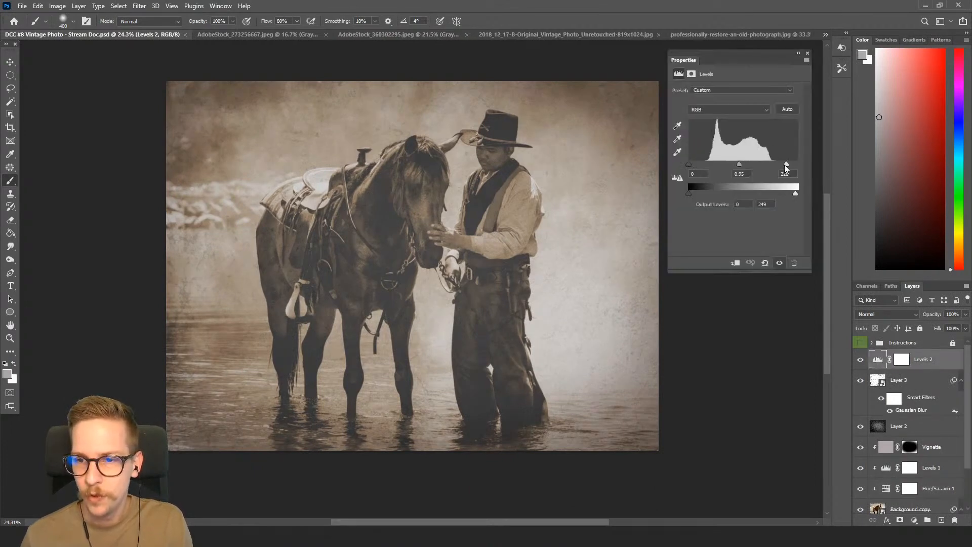
{"action": "left_click_drag", "start_coordinate": [786, 164], "coordinate": [784, 165]}
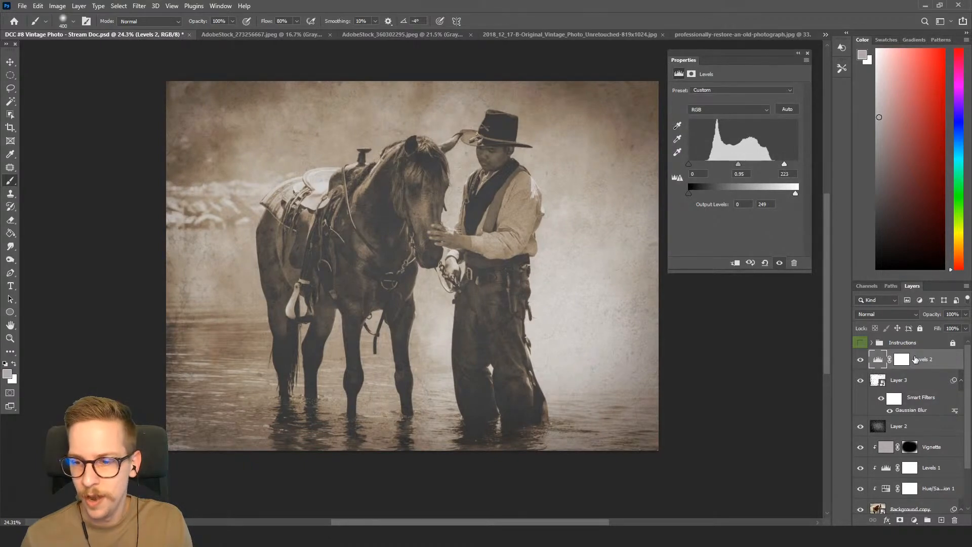
{"action": "left_click", "coordinate": [807, 53]}
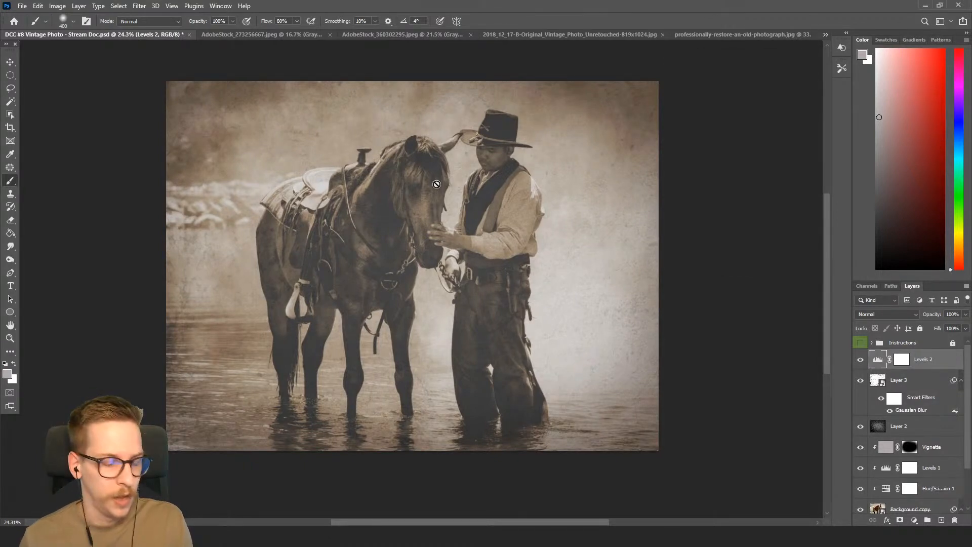
Save the cowboy document with the adjusted Levels 2 layer.
{"action": "left_click_drag", "start_coordinate": [426, 193], "coordinate": [454, 193]}
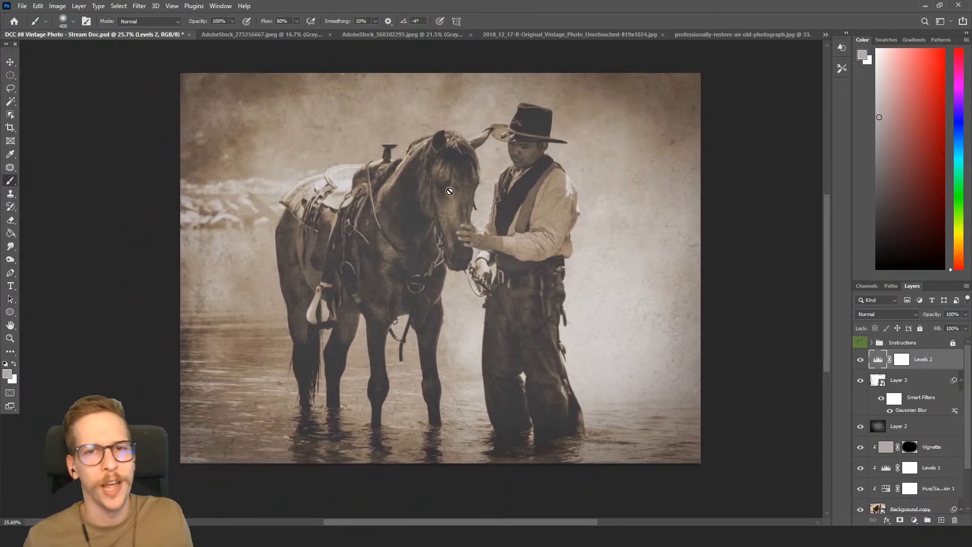
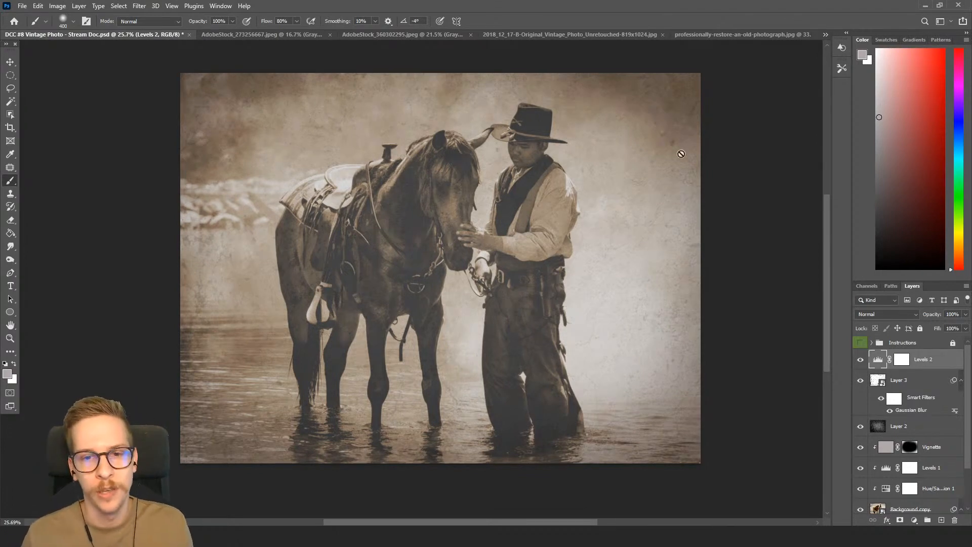
{"action": "scroll", "coordinate": [708, 162], "scroll_direction": "down", "scroll_amount": 1}
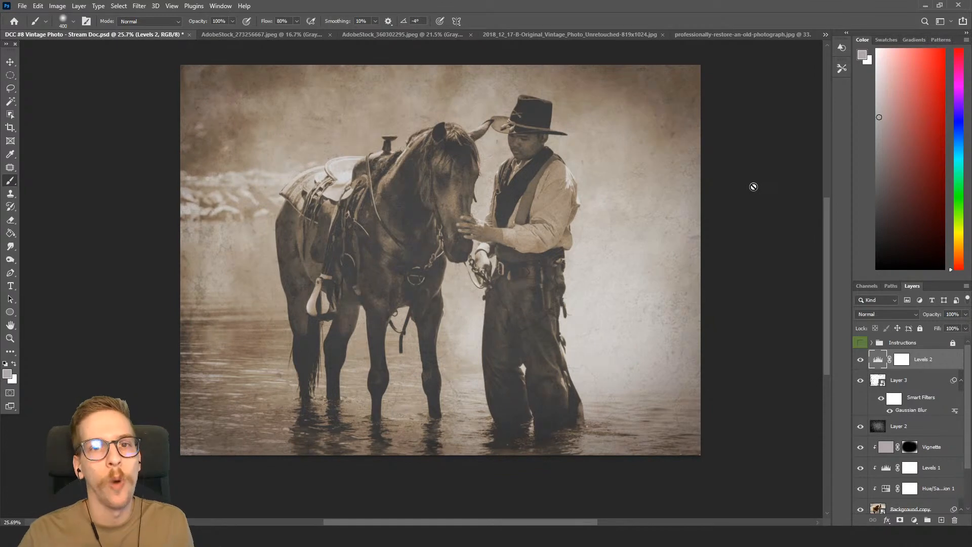
{"action": "key", "text": "ctrl+s"}
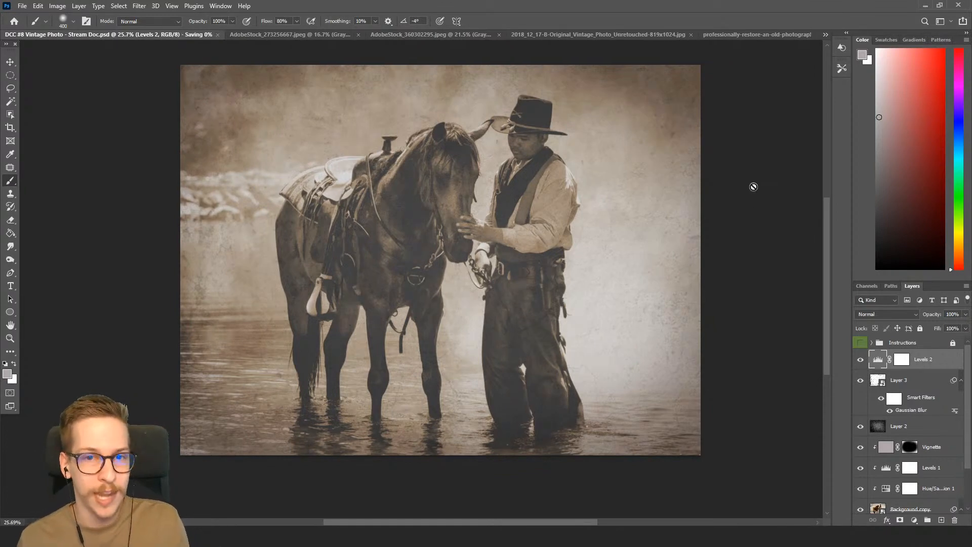